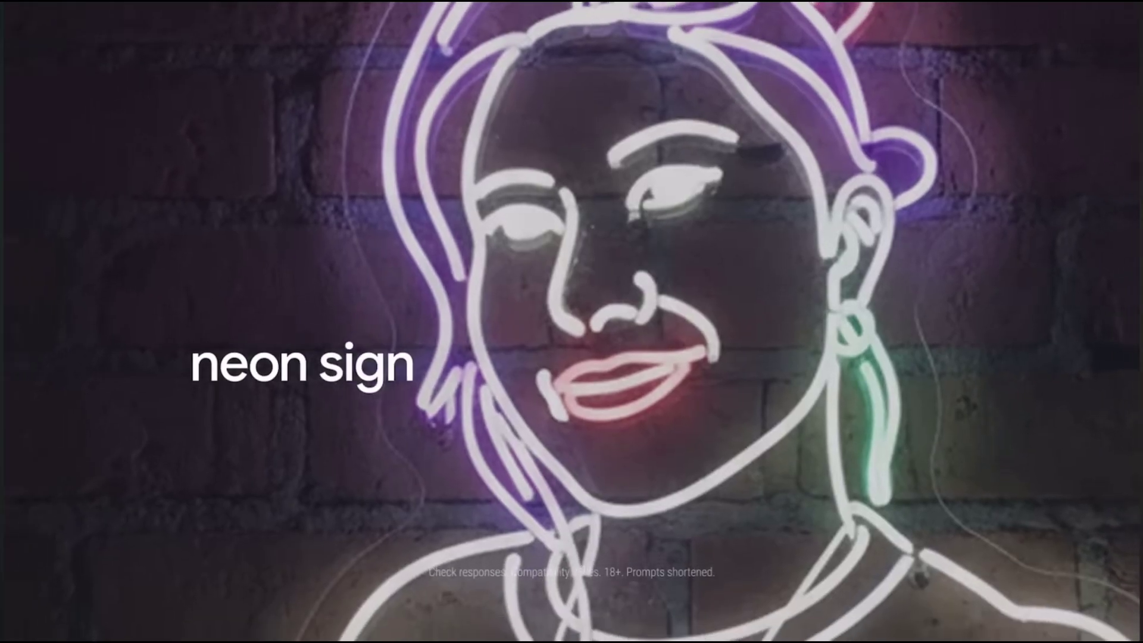
# Let the intro promo finish and land on Dreamina's Explore page with Image 3.0 at 1K.
pyautogui.click(246, 456)
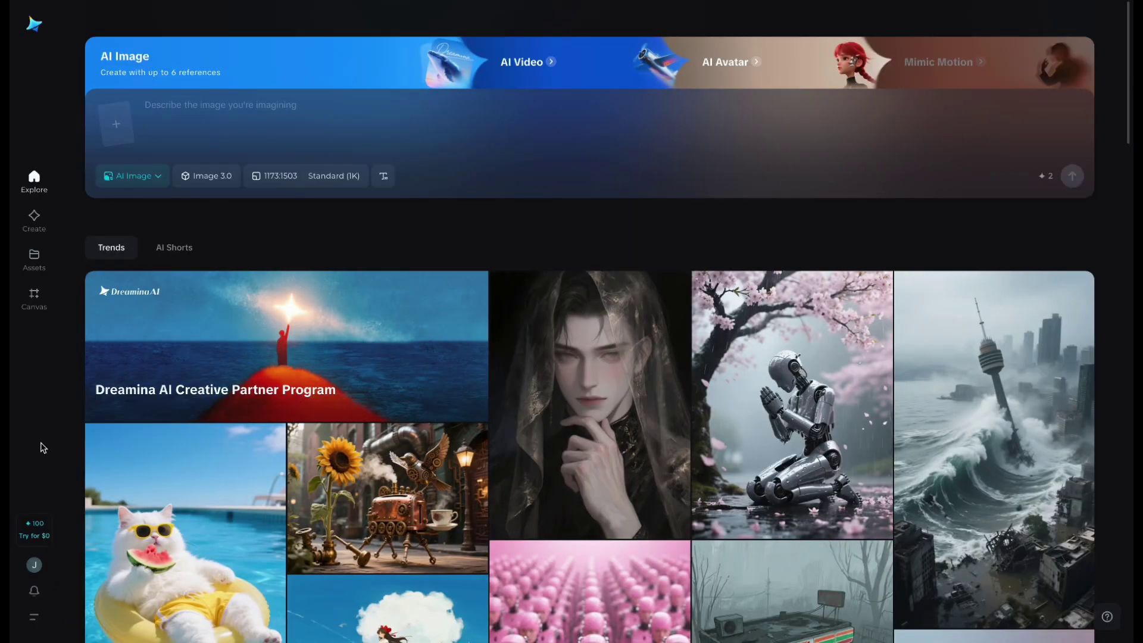
# Upload the cartoon orange cat to a new 1024 × 1024 canvas and remove its beige background.
pyautogui.moveTo(36, 523)
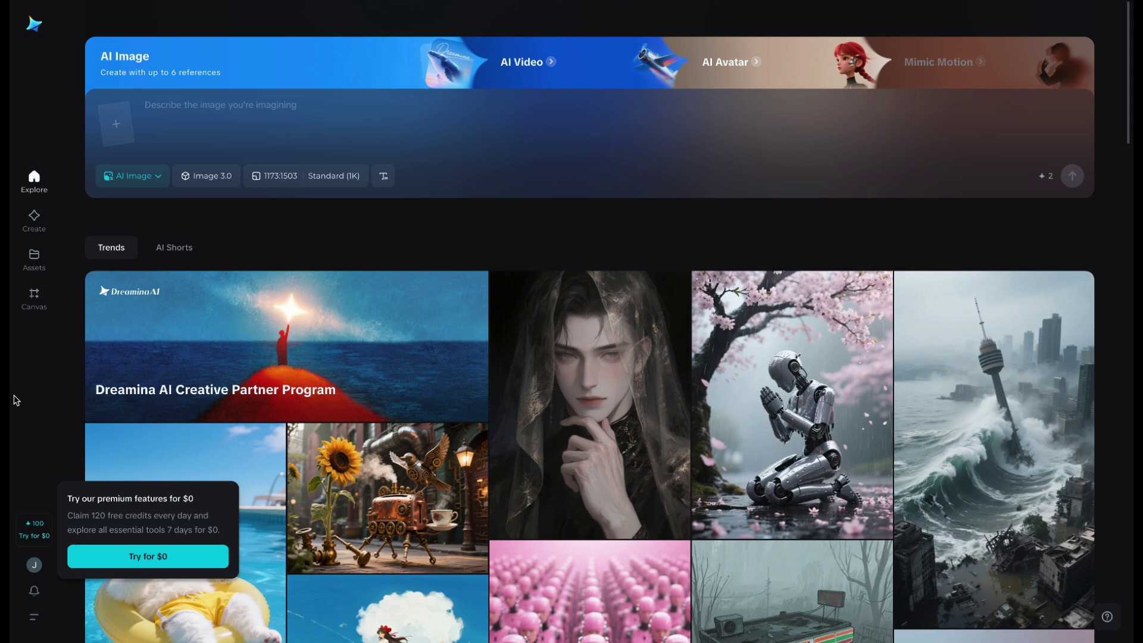
pyautogui.click(34, 300)
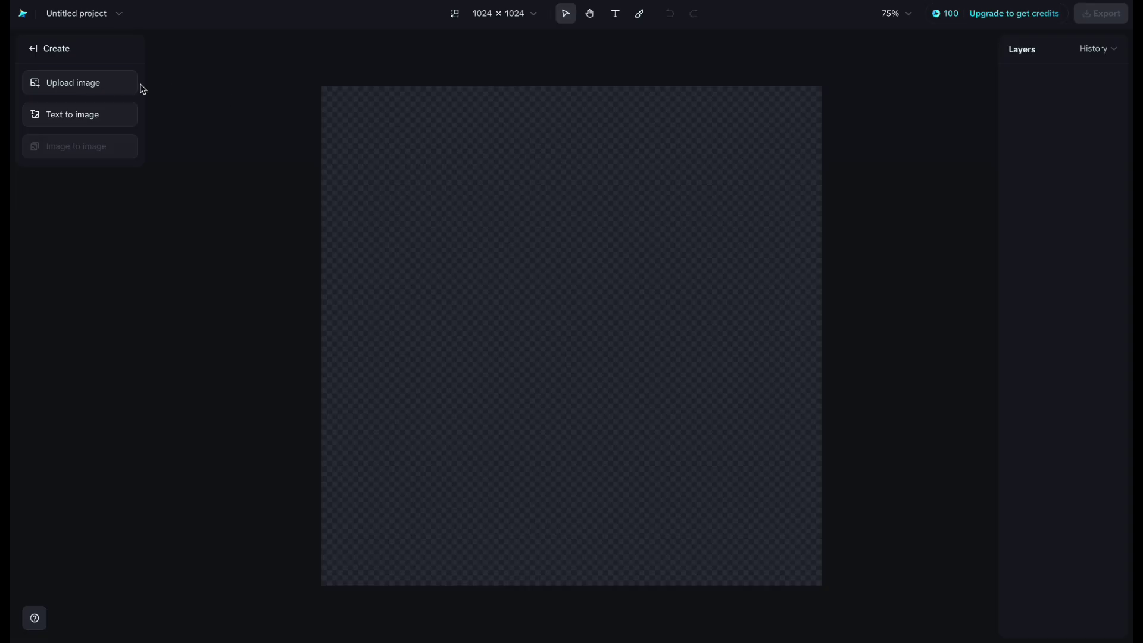
pyautogui.click(102, 87)
pyautogui.click(1101, 604)
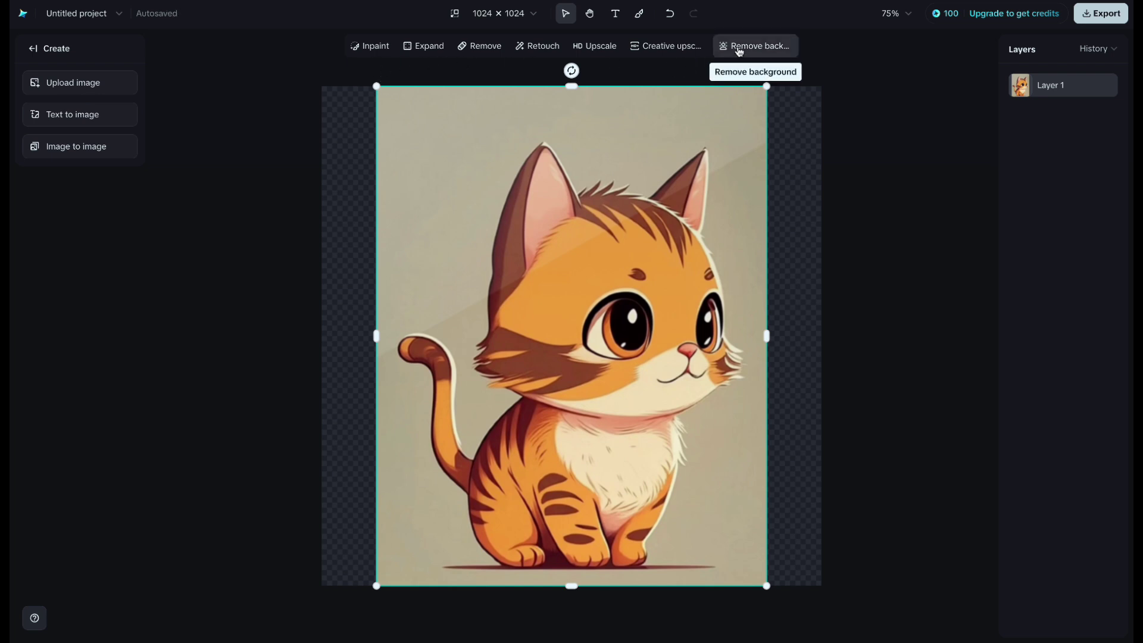
pyautogui.click(739, 52)
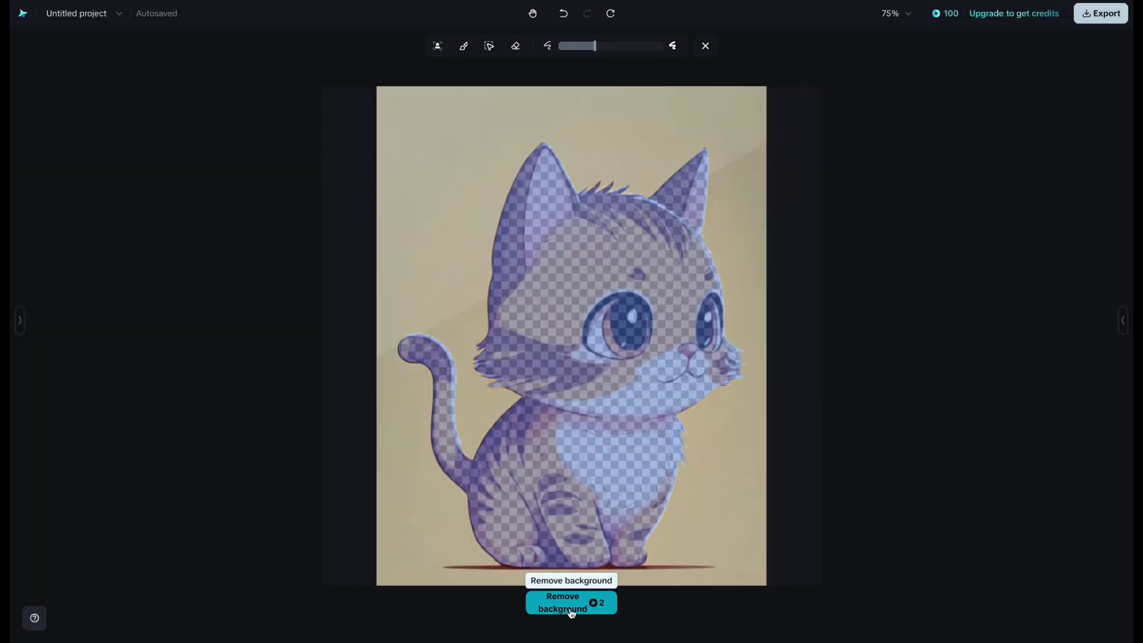
pyautogui.click(569, 609)
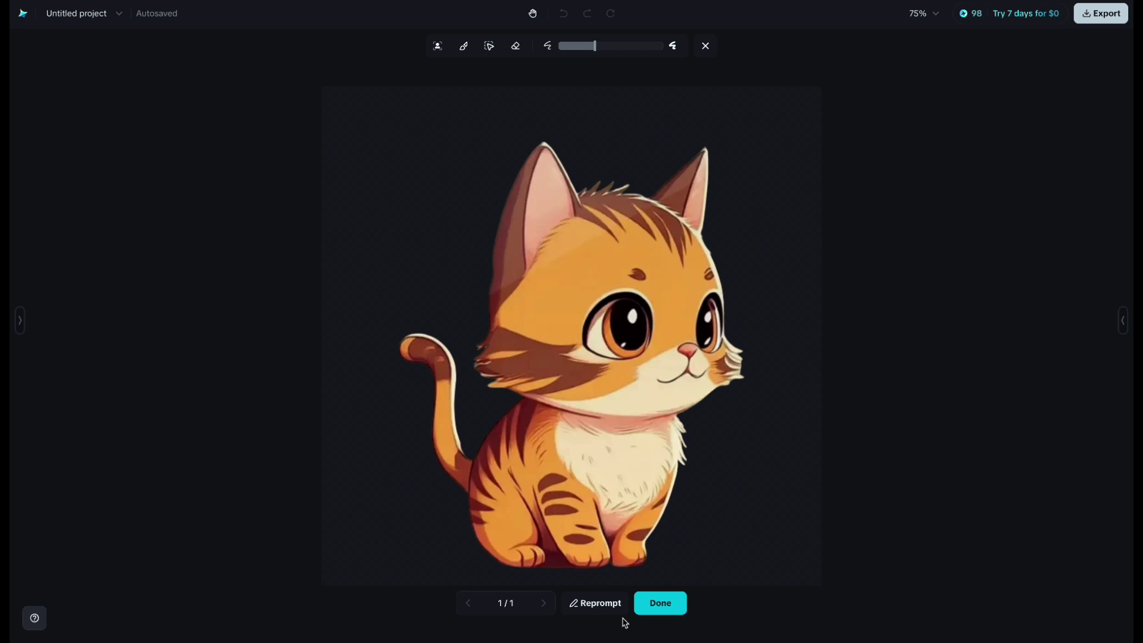
# Accept and upscale the background-free cat, then download it as a PNG at 2x size.
pyautogui.click(656, 605)
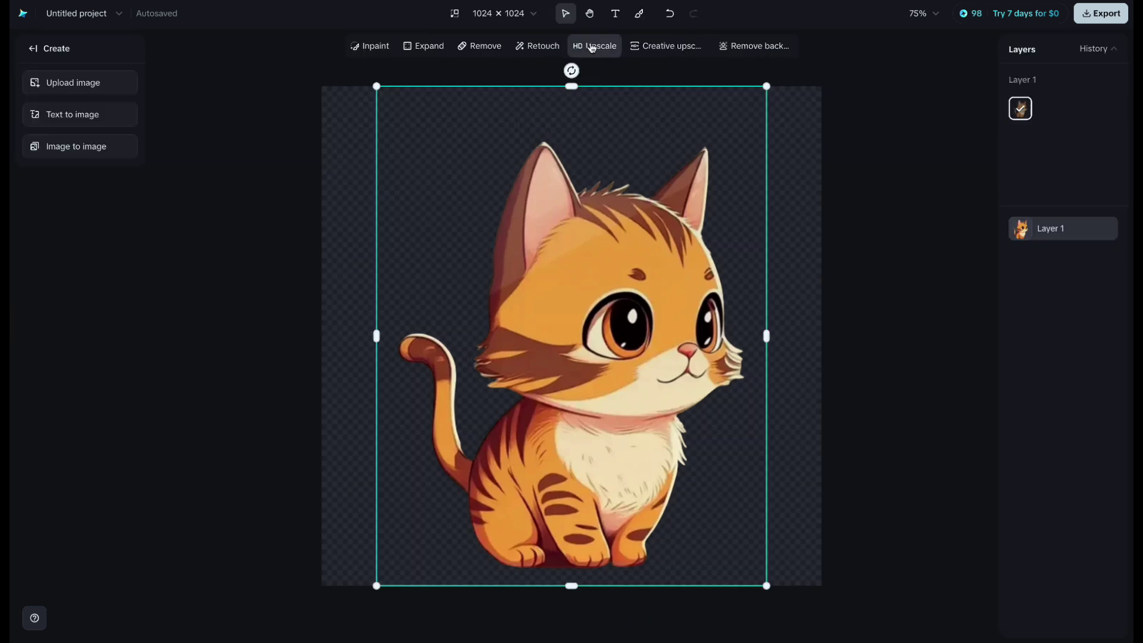
pyautogui.click(590, 48)
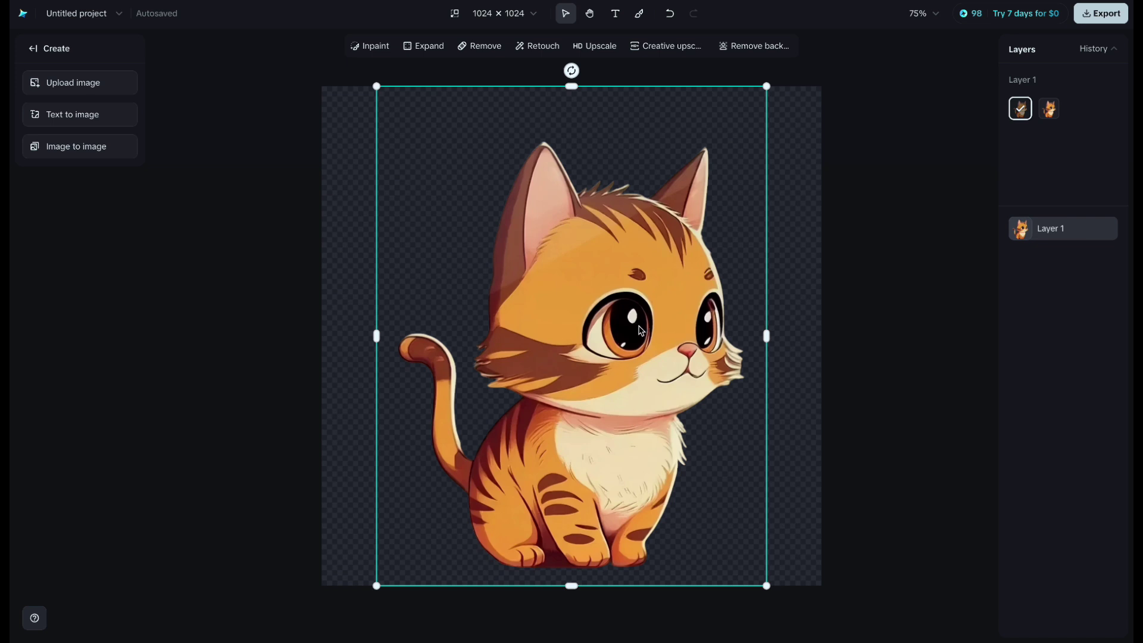
pyautogui.click(1097, 14)
pyautogui.click(1015, 99)
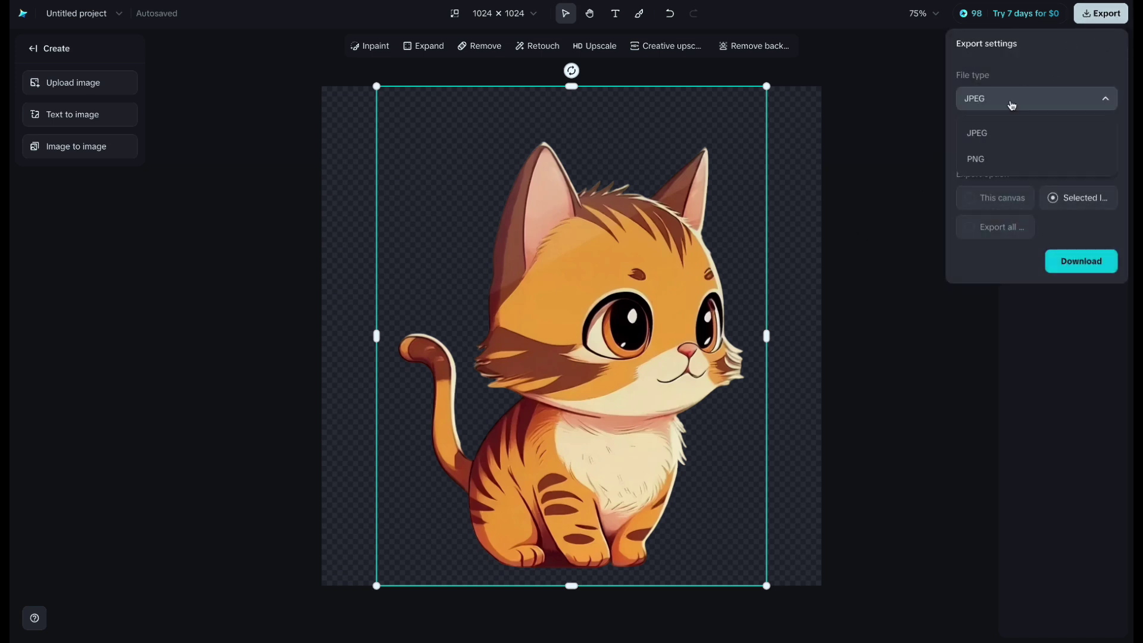
pyautogui.click(1001, 156)
pyautogui.click(1003, 156)
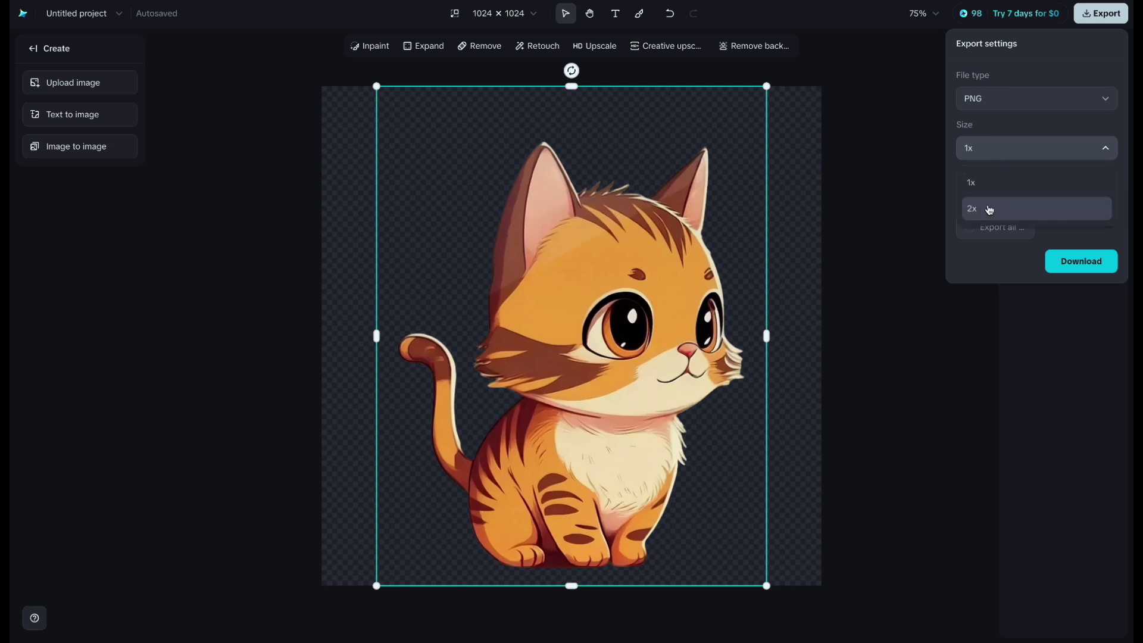
pyautogui.click(1025, 206)
pyautogui.click(1081, 262)
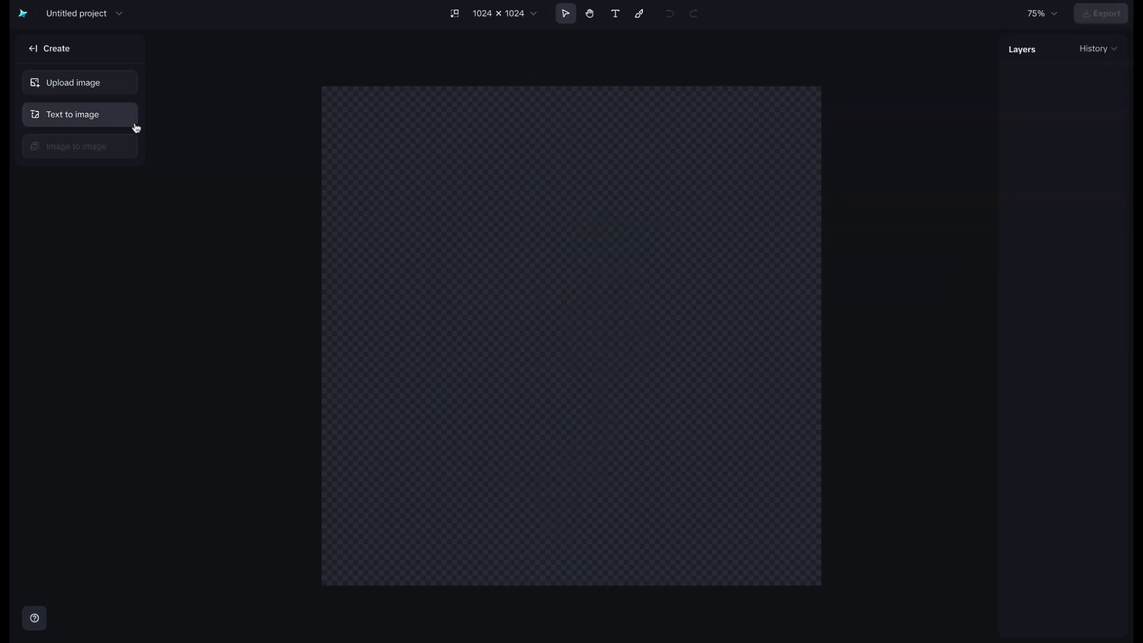
# Load the Starbucks cup café image and expand it to a 16:9 frame.
pyautogui.click(90, 81)
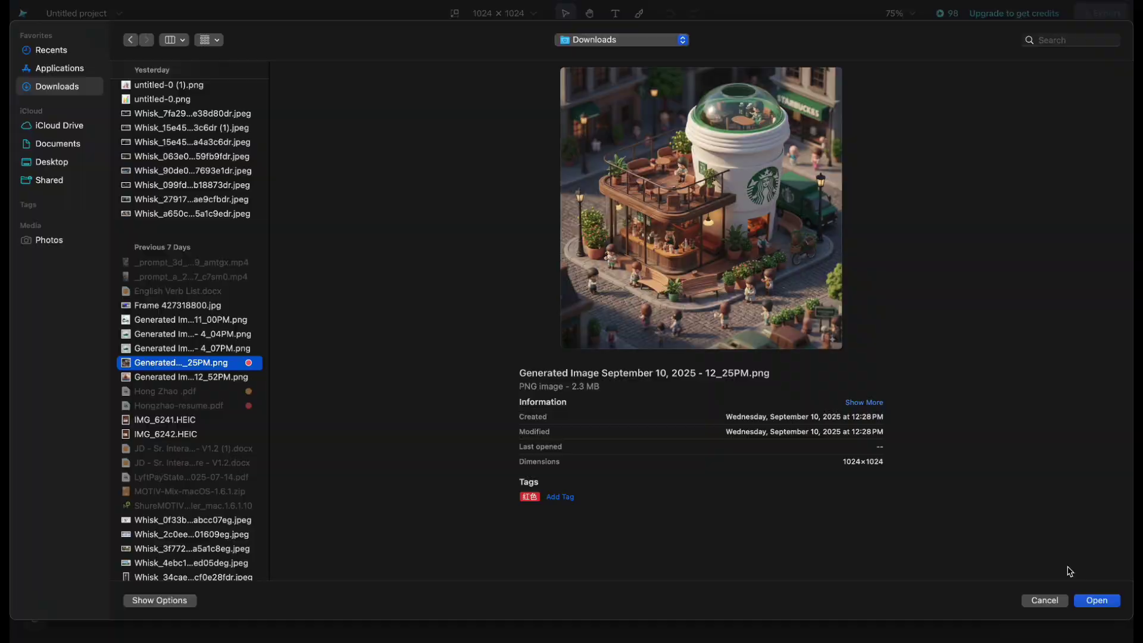
pyautogui.click(1097, 599)
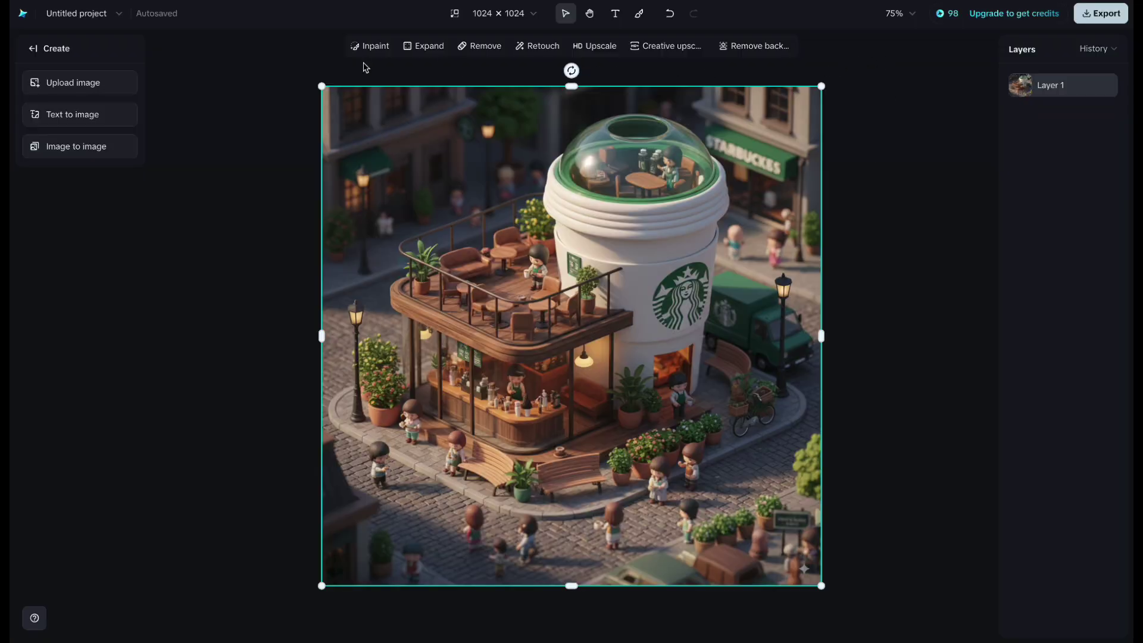
pyautogui.click(421, 46)
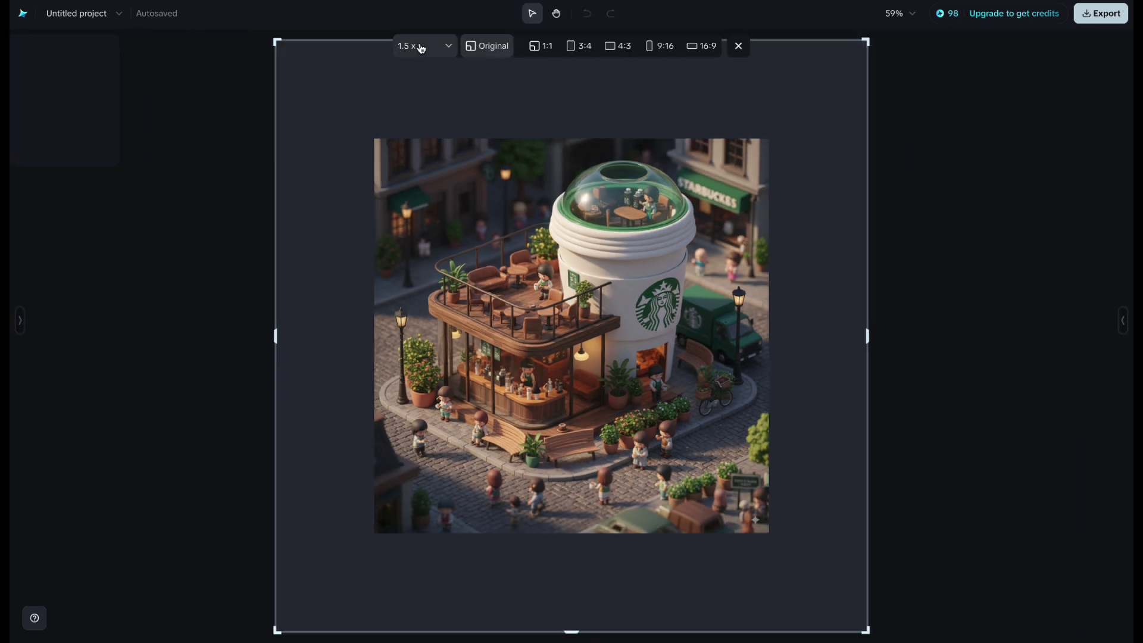
pyautogui.click(421, 47)
pyautogui.click(431, 46)
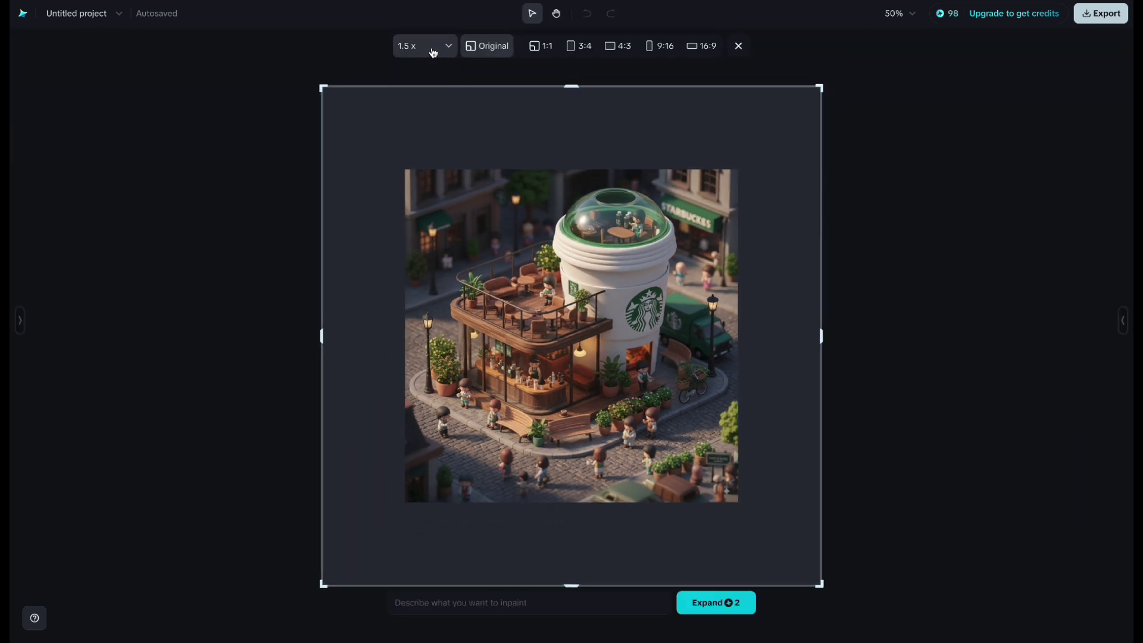
pyautogui.click(712, 49)
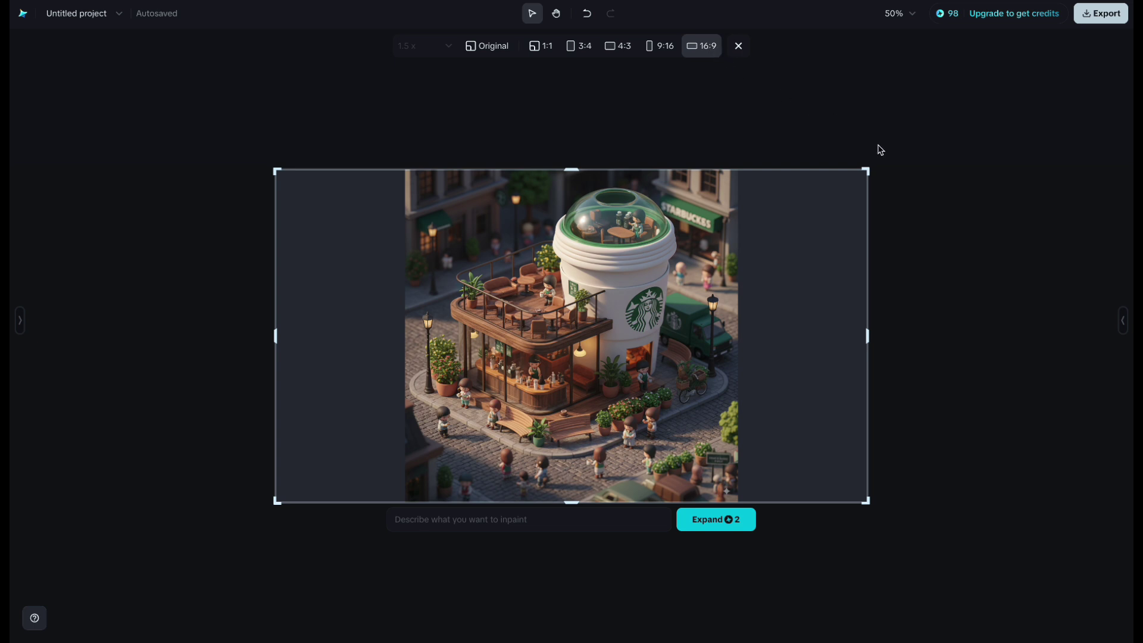
pyautogui.click(702, 525)
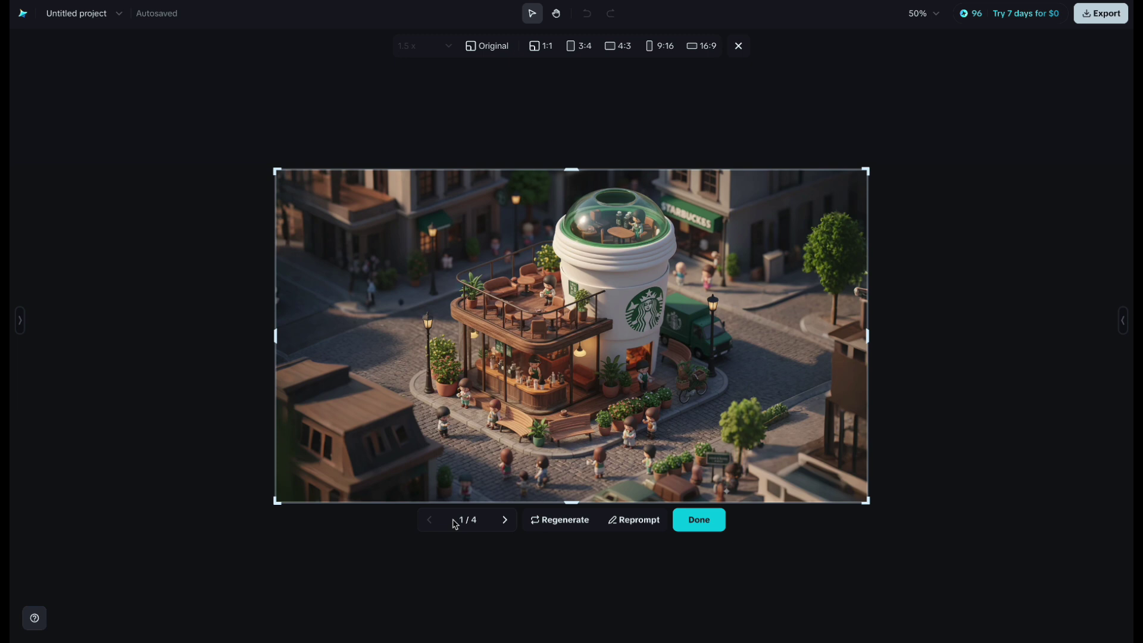
# Browse all four expansion variants and keep the first one.
pyautogui.click(505, 523)
pyautogui.click(505, 523)
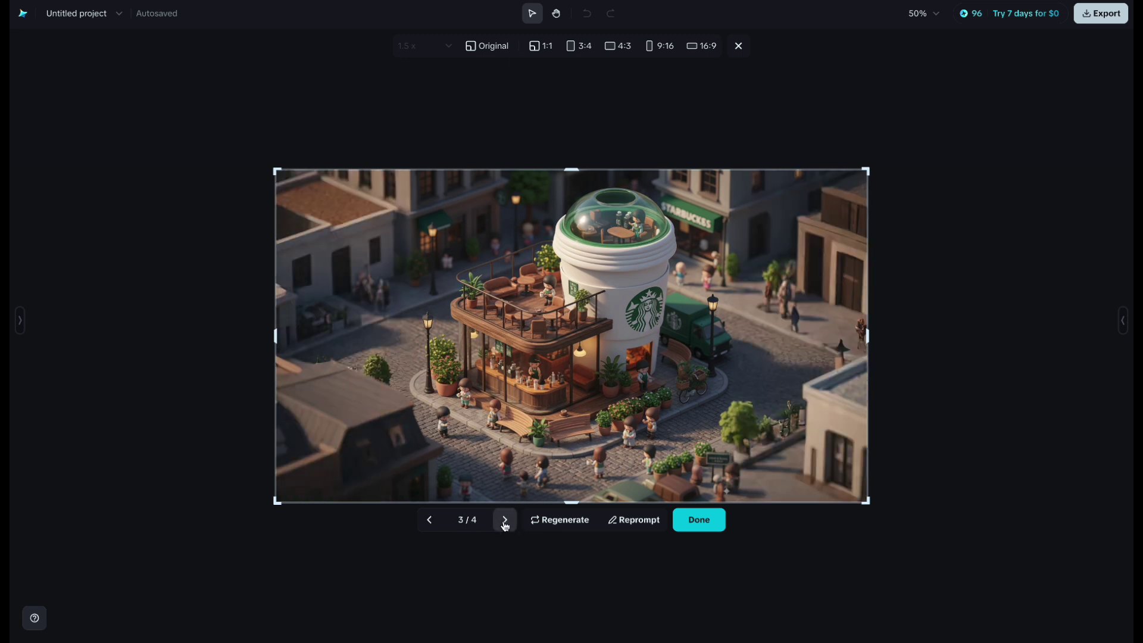
pyautogui.click(505, 523)
pyautogui.click(505, 523)
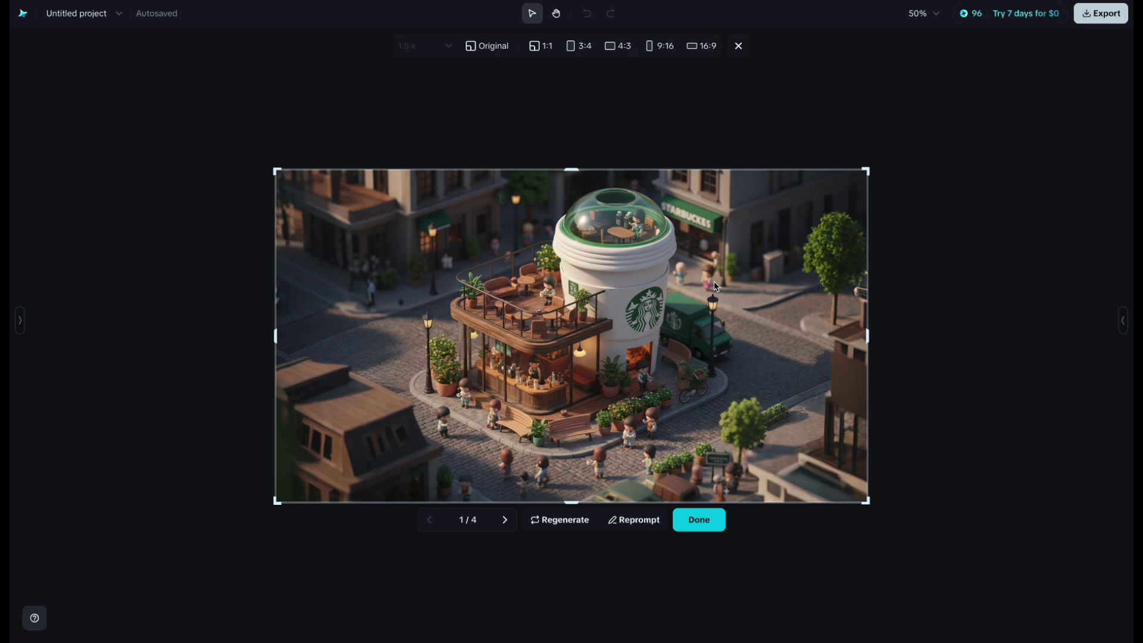
pyautogui.click(699, 520)
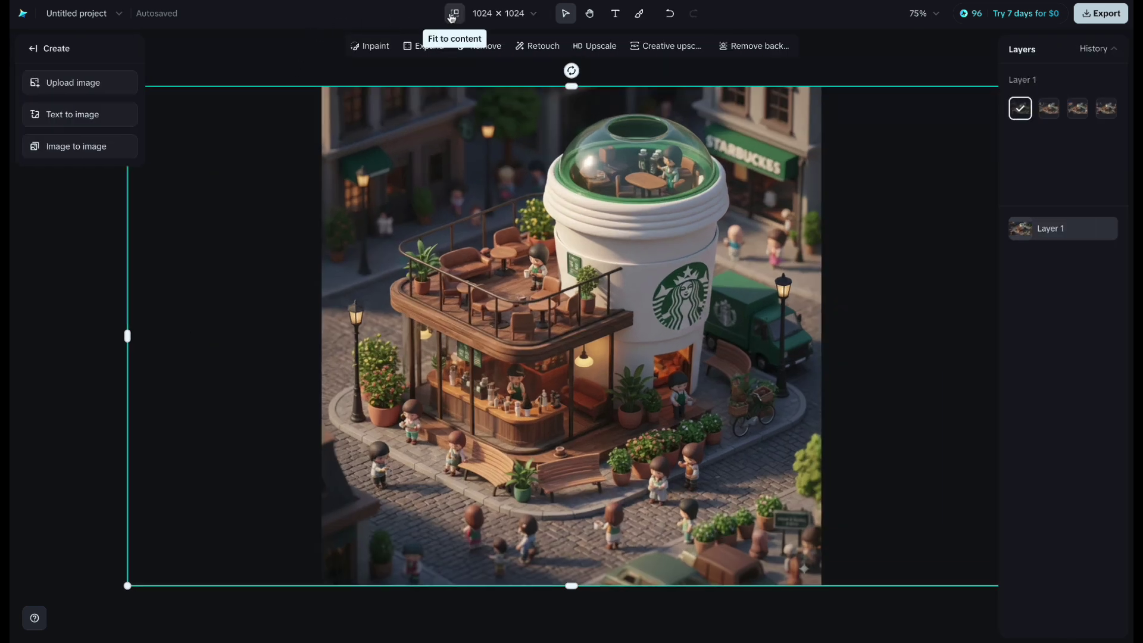
# Fit the canvas to the 1821 × 1024 scene, compare the four Layer 1 variants, and reselect the first.
pyautogui.click(451, 17)
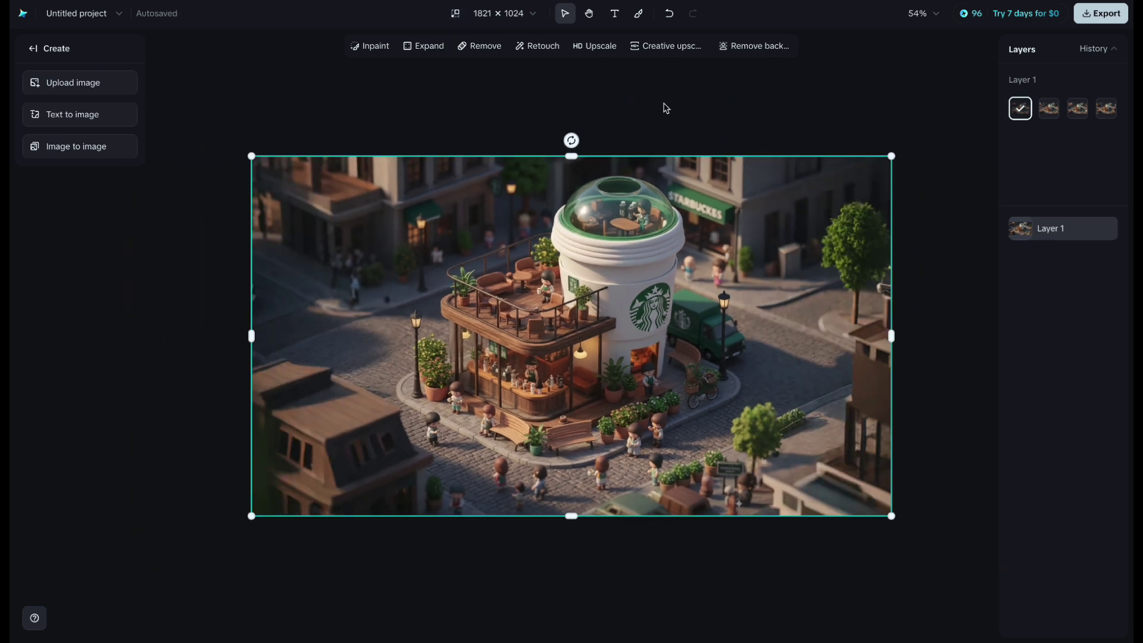
pyautogui.click(1050, 113)
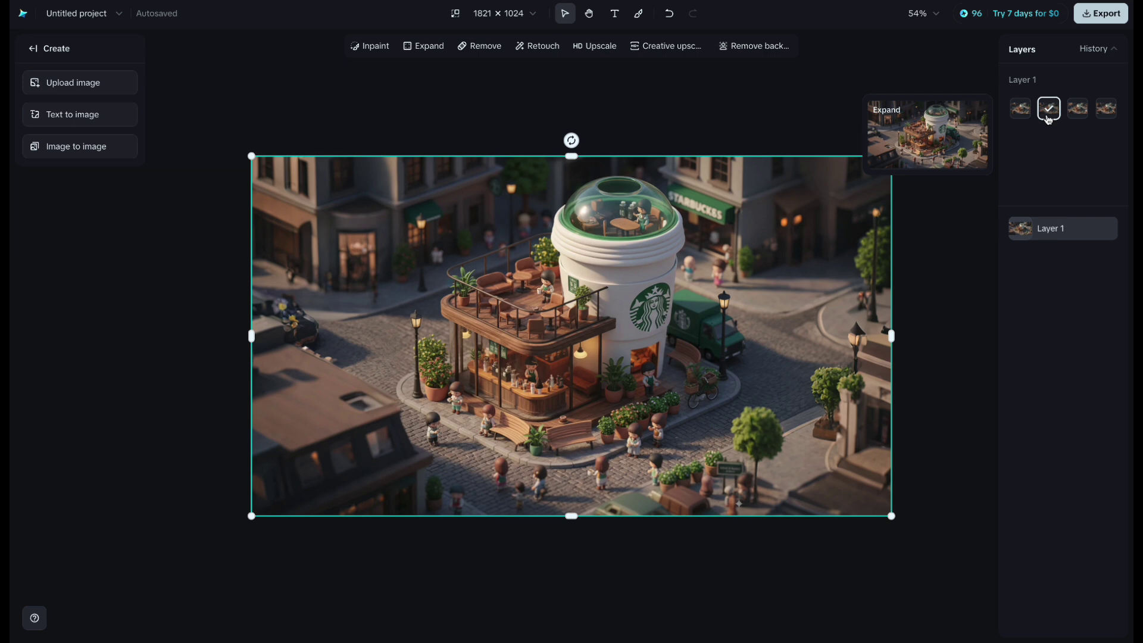
pyautogui.click(1020, 110)
pyautogui.click(1052, 117)
pyautogui.click(1079, 114)
pyautogui.click(1113, 115)
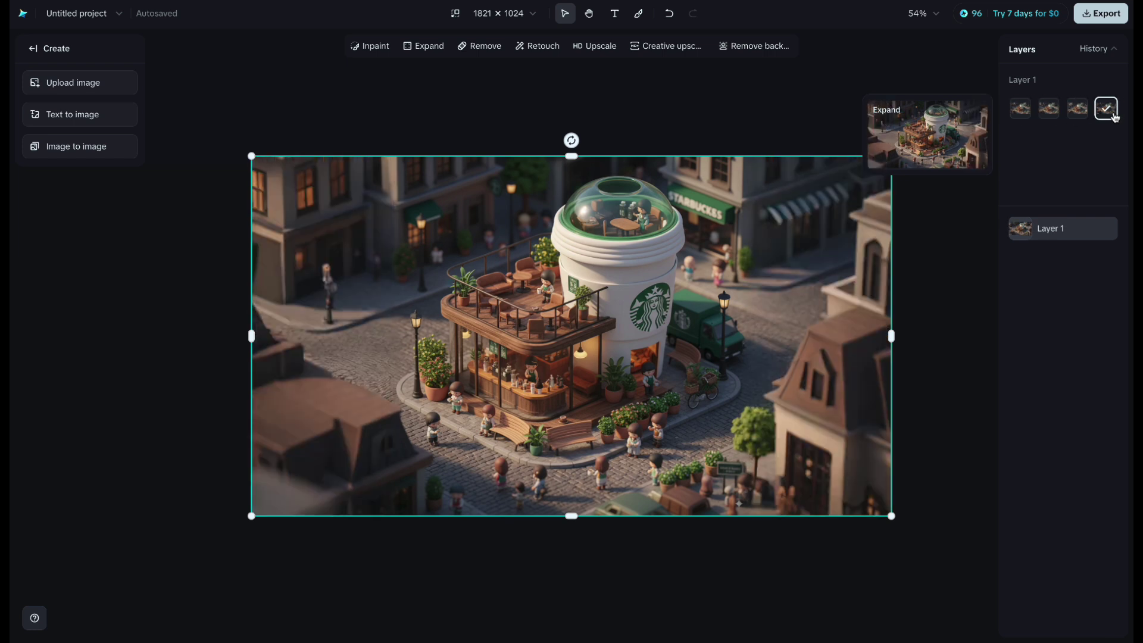
pyautogui.click(1020, 109)
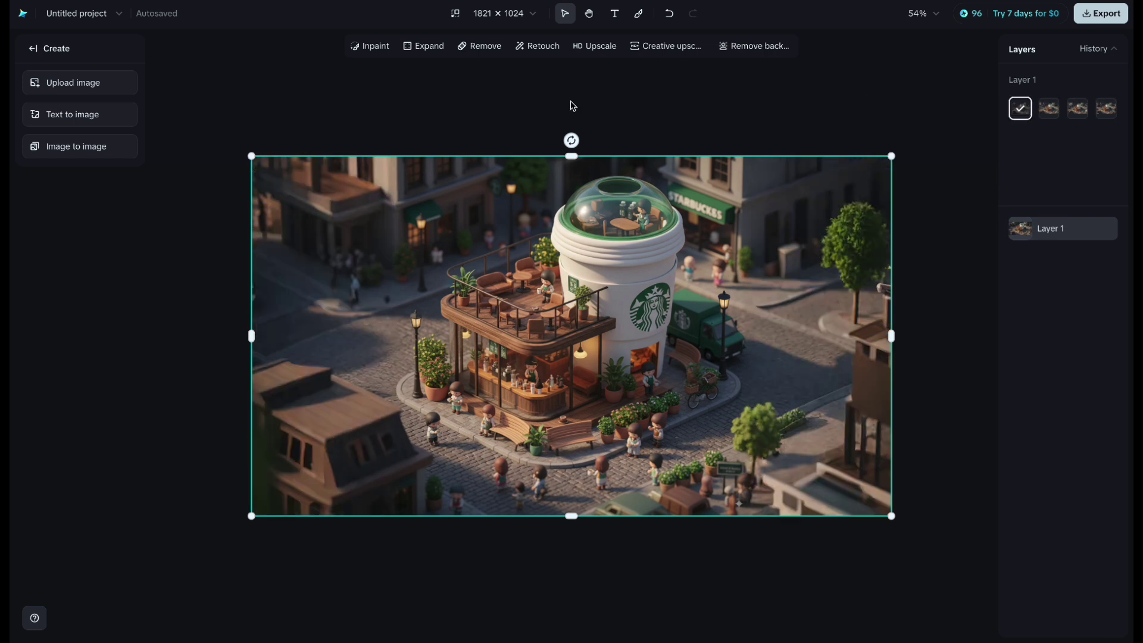
# With a larger brush, erase the green Starbucks awning sign and a small sign near the bottom.
pyautogui.click(487, 46)
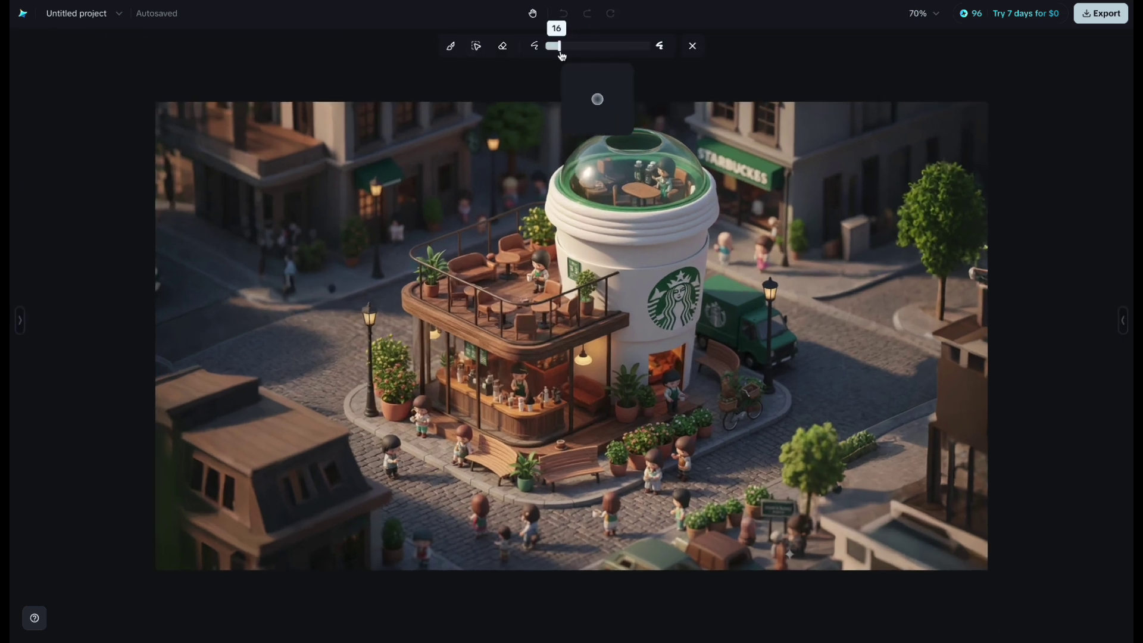
pyautogui.moveTo(553, 47)
pyautogui.mouseDown()
pyautogui.moveTo(589, 55)
pyautogui.moveTo(575, 53)
pyautogui.mouseUp()
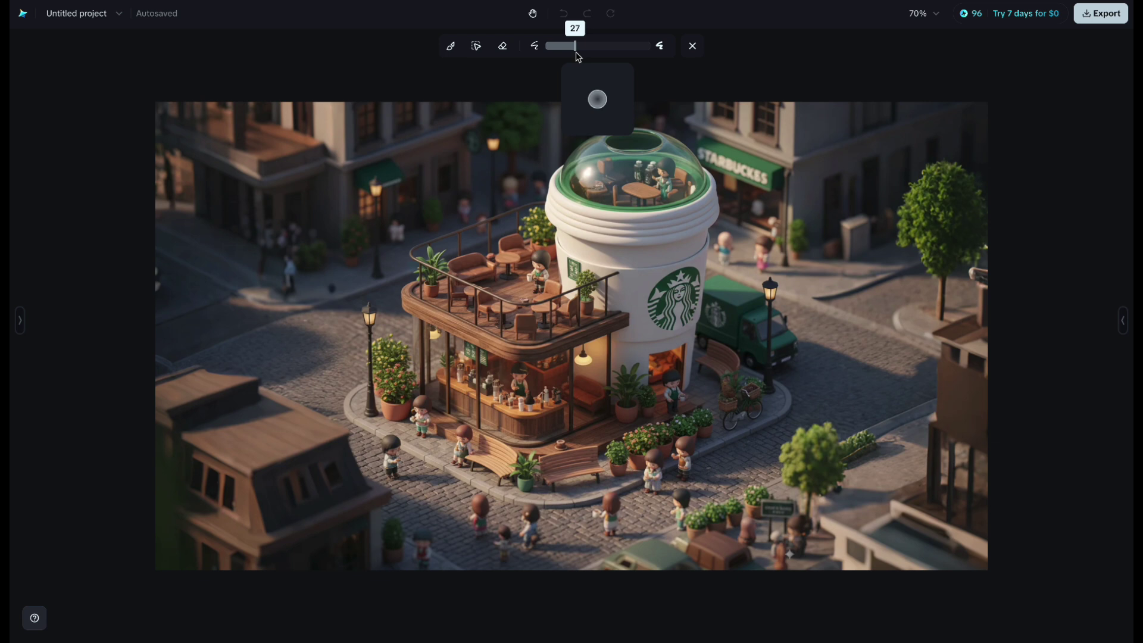
pyautogui.click(789, 554)
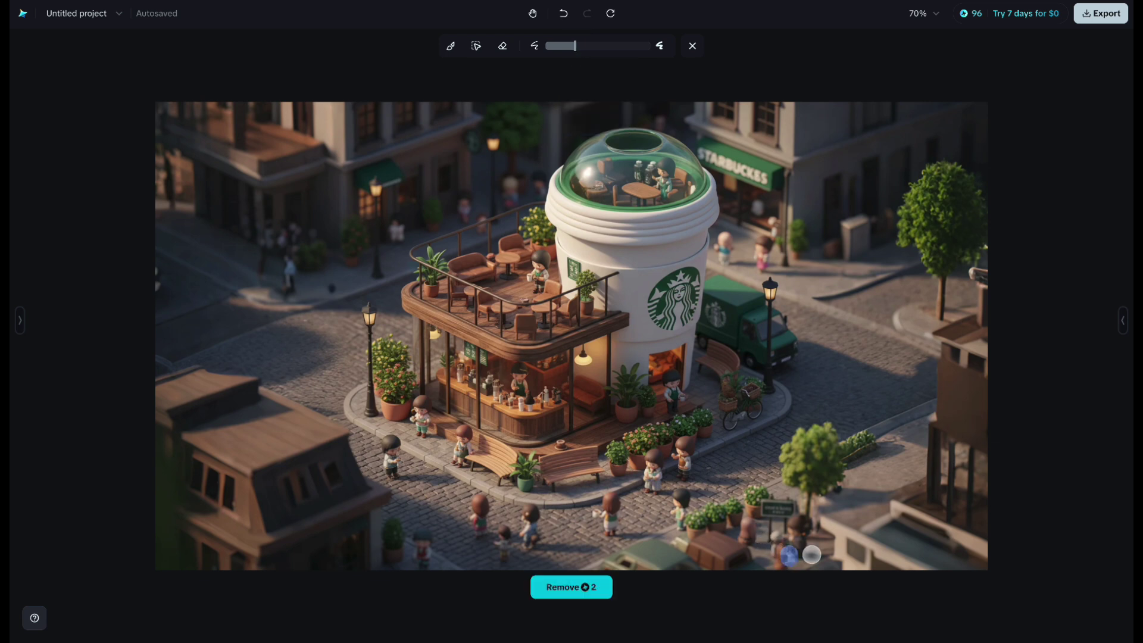
pyautogui.moveTo(703, 153); pyautogui.dragTo(772, 173)
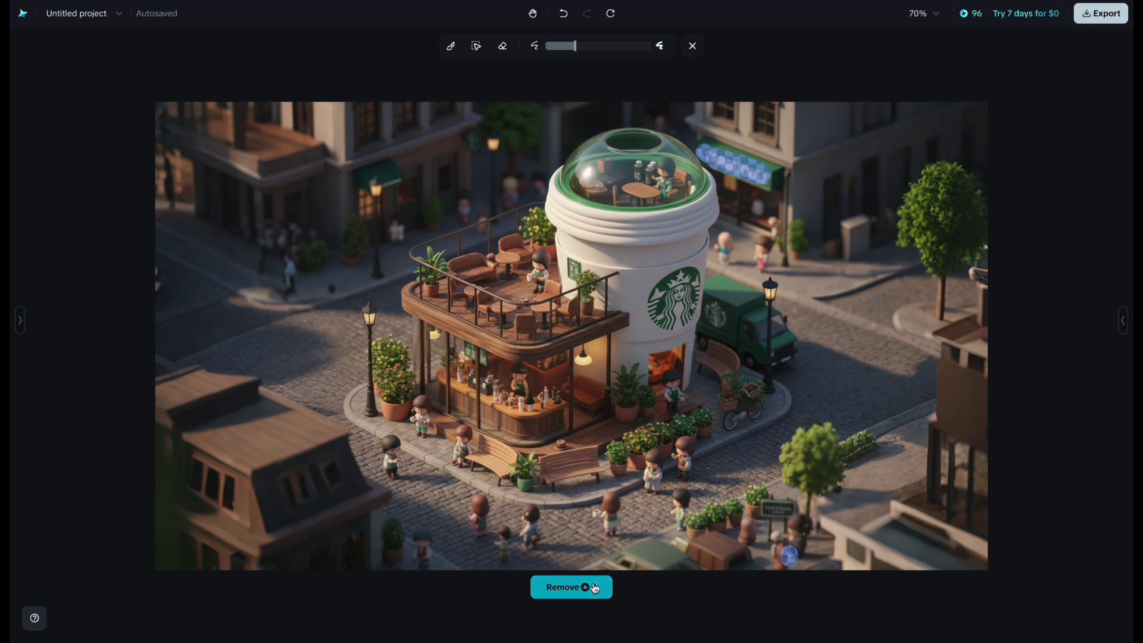
pyautogui.click(565, 592)
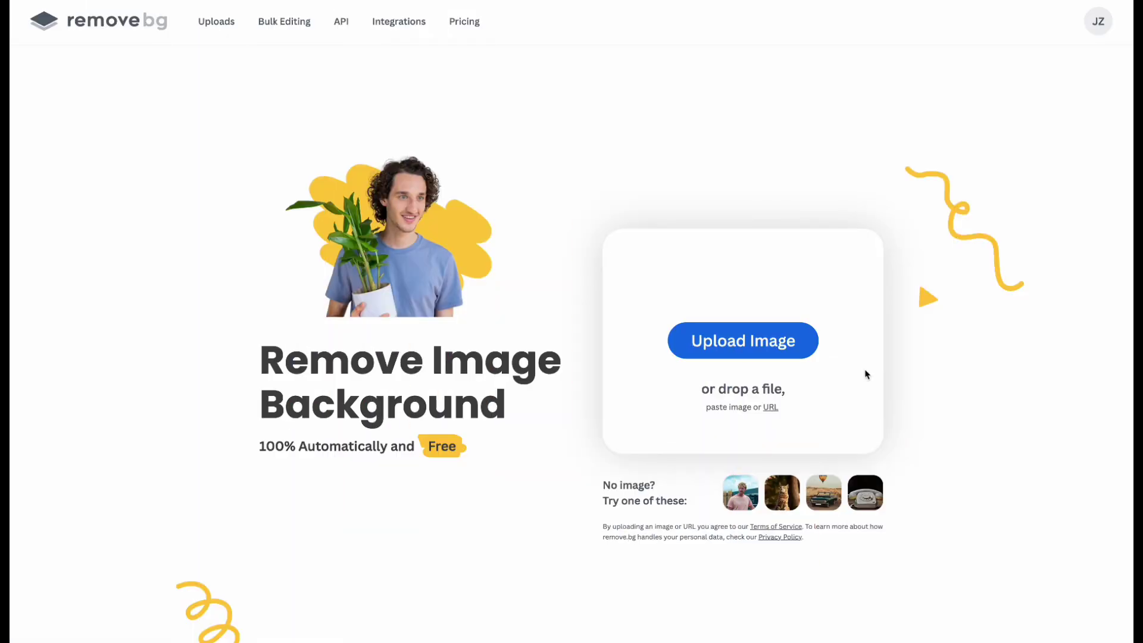
# Upload the cat to remove.bg, erase the leftover shadow at its feet, and show download sizes.
pyautogui.click(751, 352)
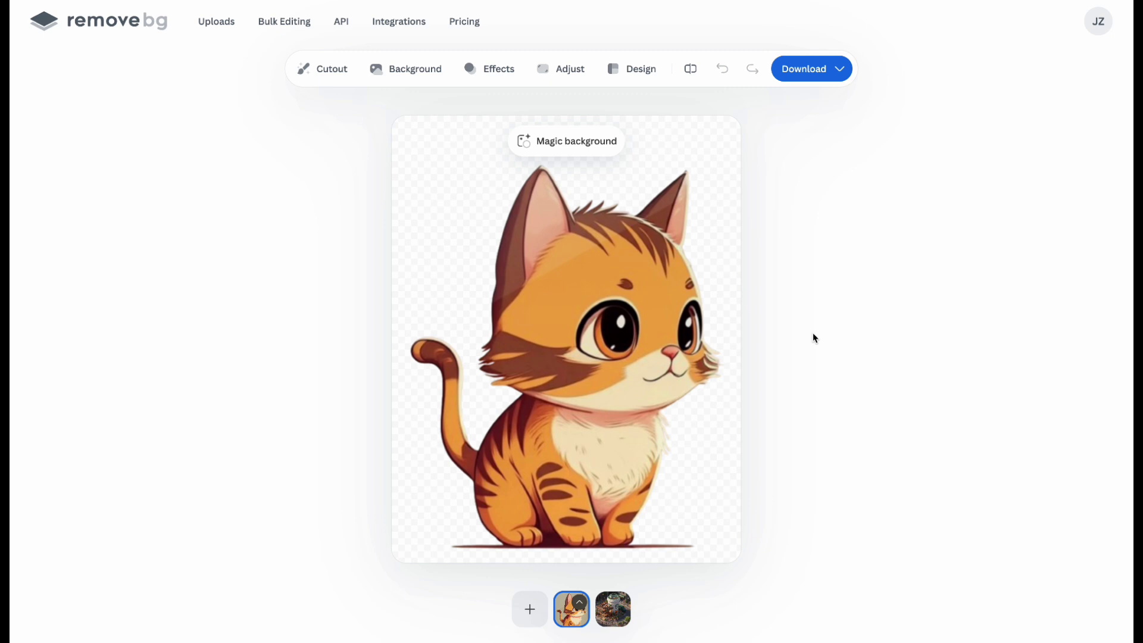
pyautogui.click(322, 68)
pyautogui.moveTo(565, 558); pyautogui.dragTo(597, 554)
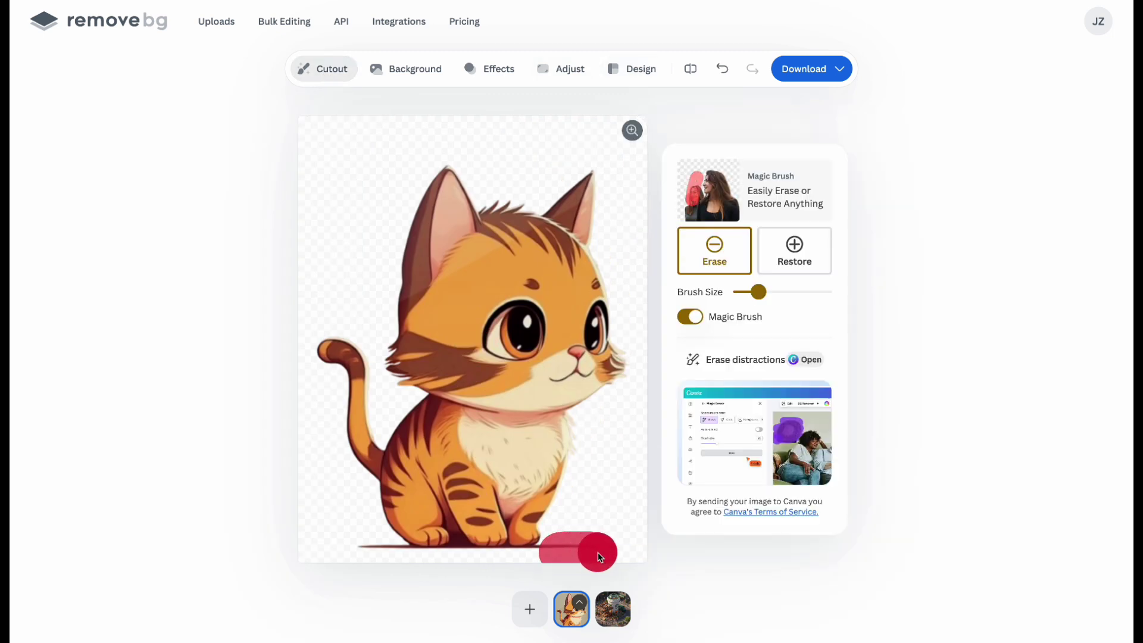
pyautogui.moveTo(393, 550); pyautogui.dragTo(366, 558)
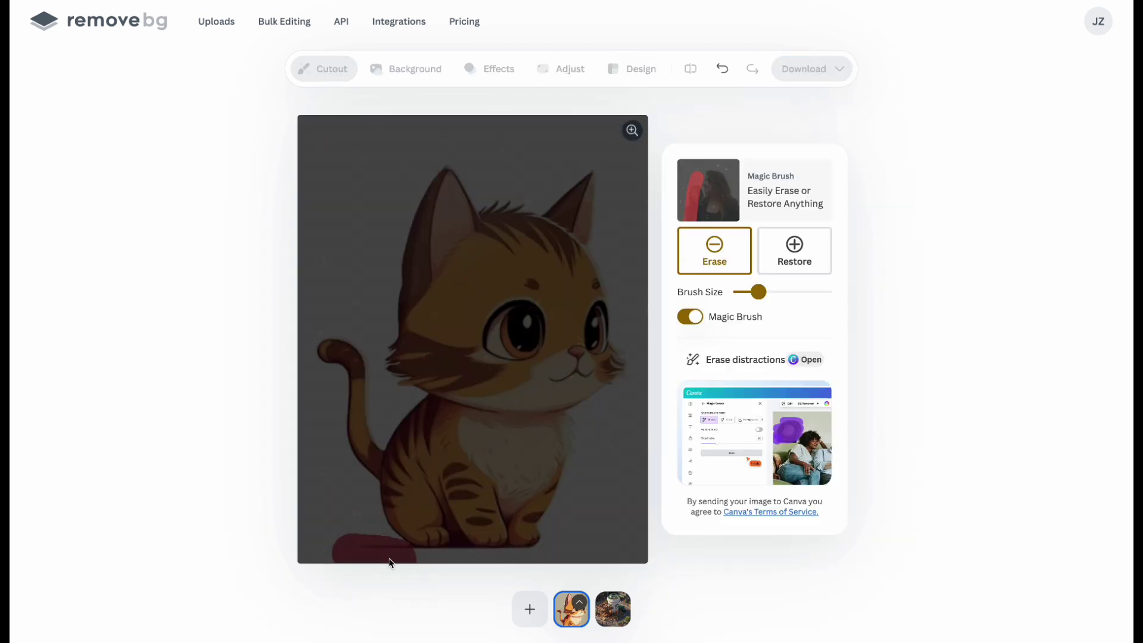
pyautogui.click(838, 71)
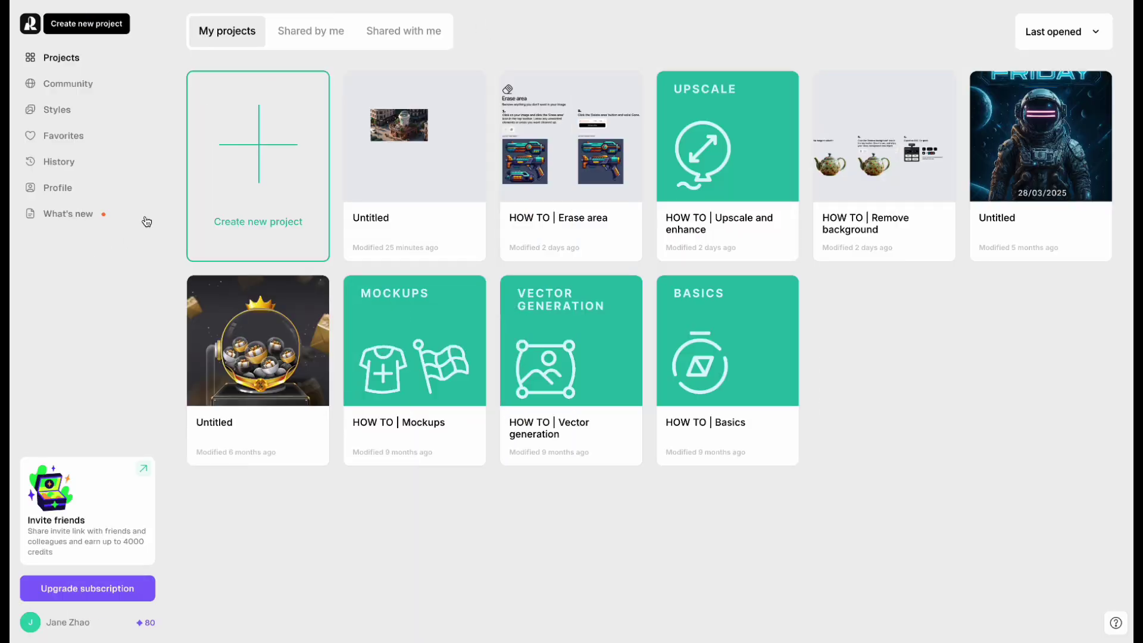
# Start a new Recraft project, import the cat image, and remove its background.
pyautogui.click(258, 133)
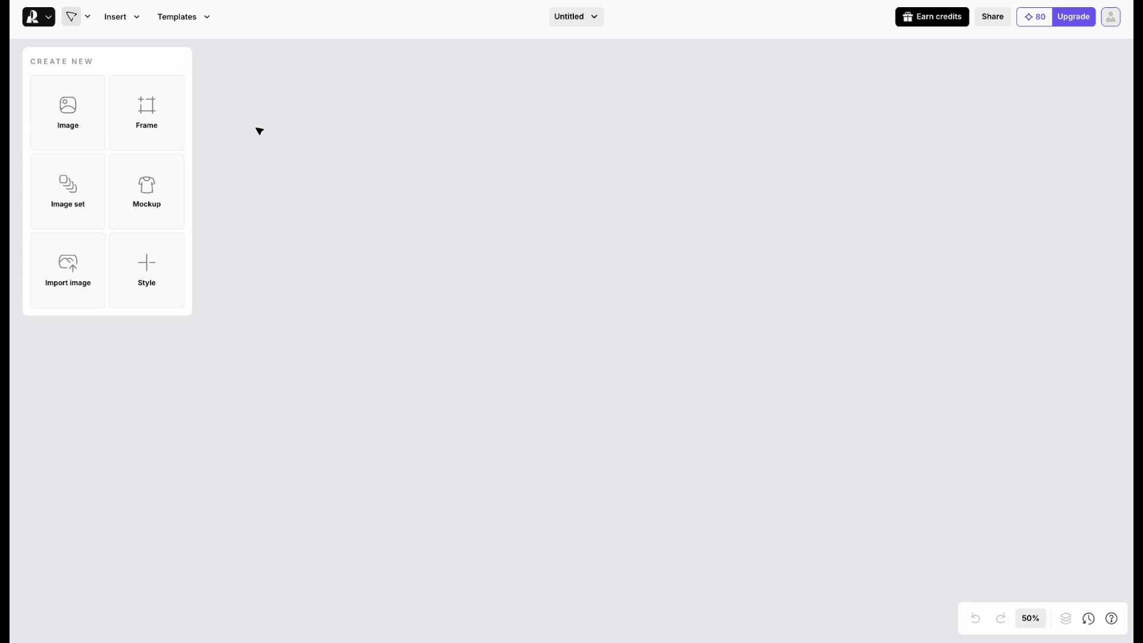
pyautogui.click(1037, 26)
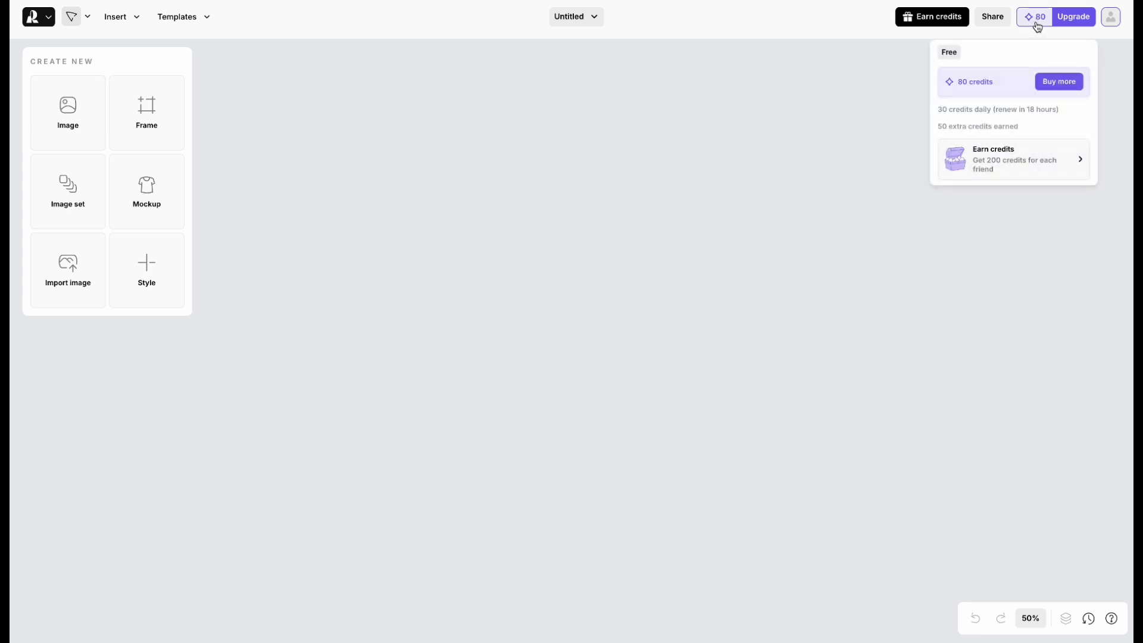
pyautogui.click(541, 187)
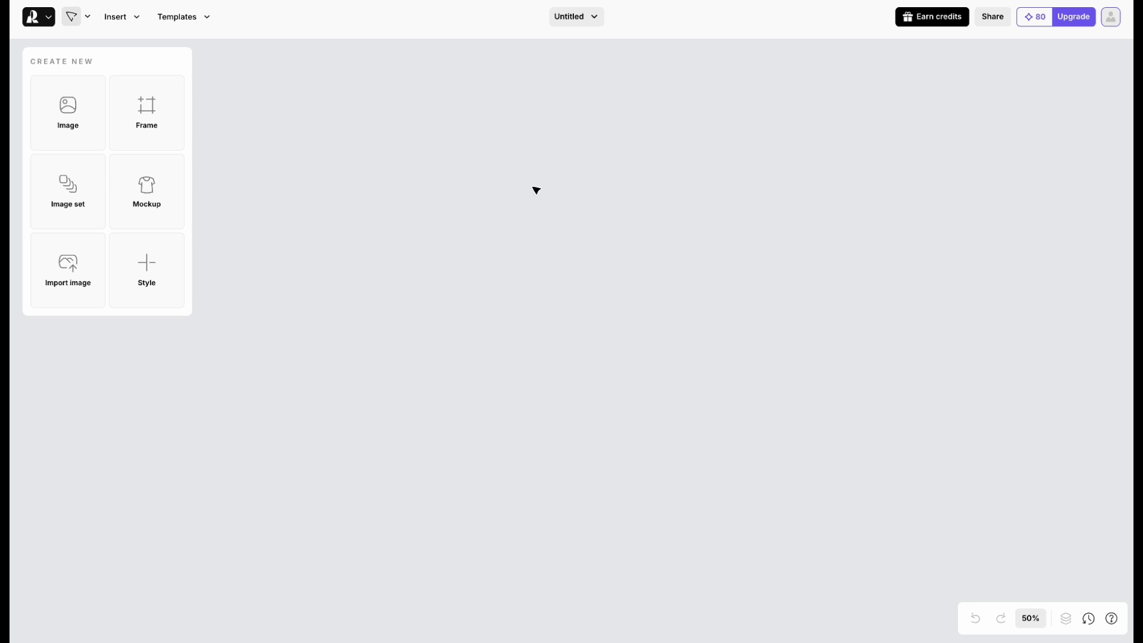
pyautogui.click(72, 269)
pyautogui.click(1098, 601)
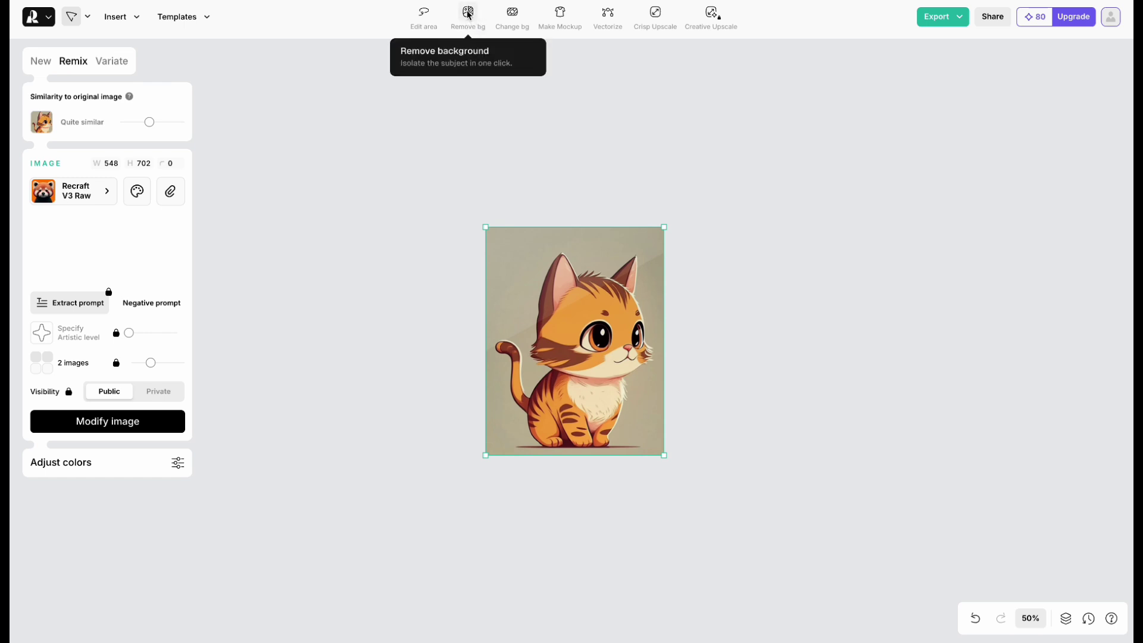
pyautogui.click(468, 16)
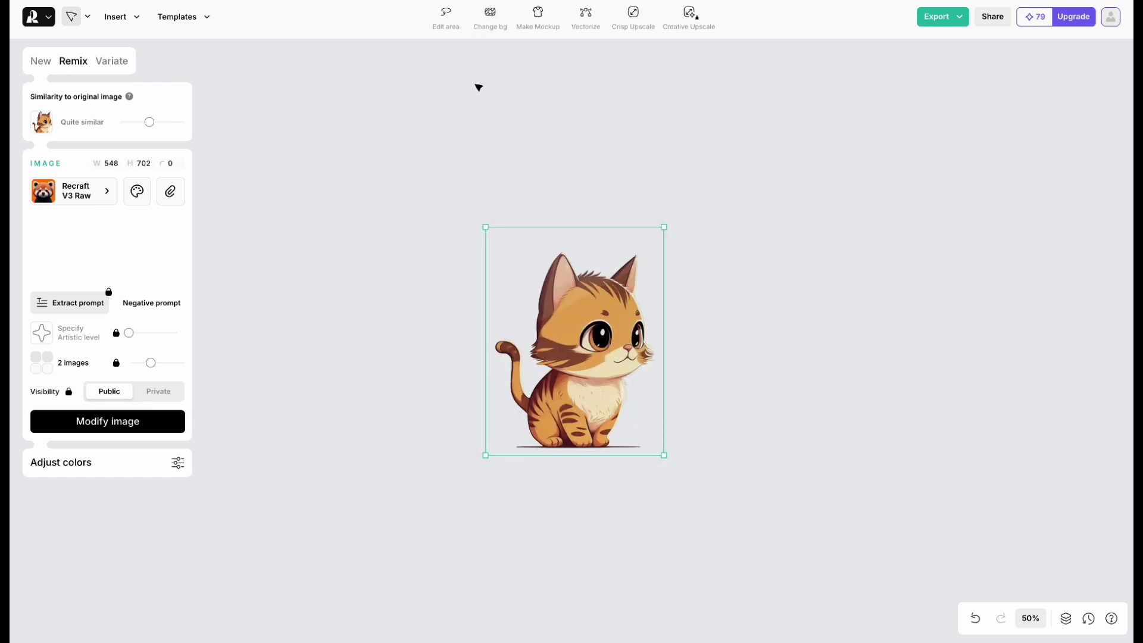
# Move the cat up and left, then place a duplicate copy to its right.
pyautogui.moveTo(602, 335); pyautogui.dragTo(532, 263)
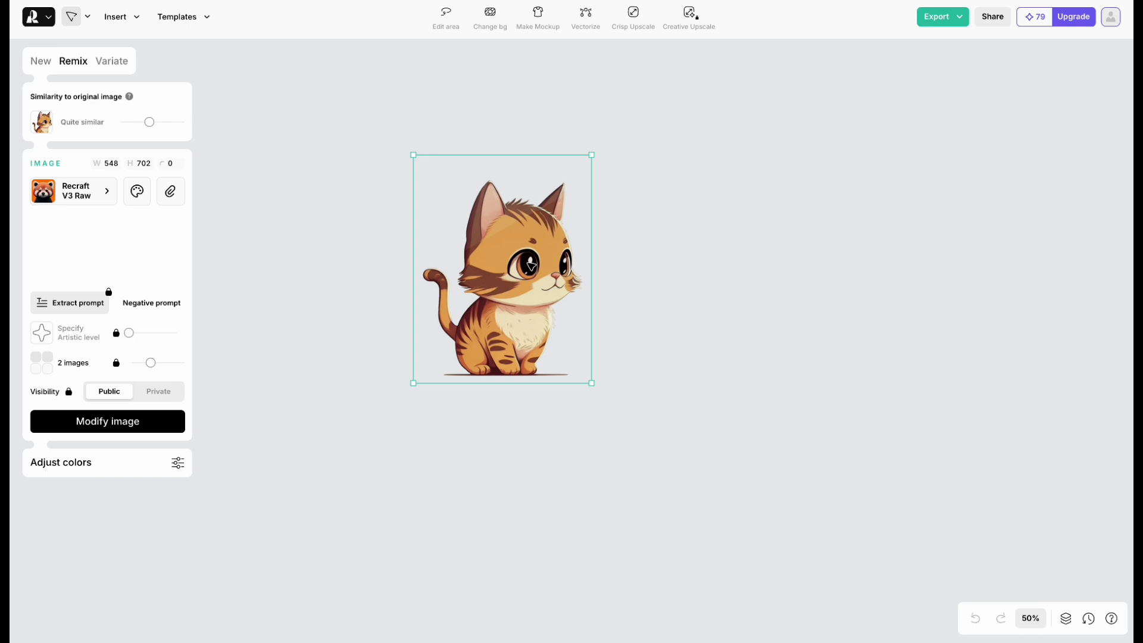
pyautogui.click(732, 275)
pyautogui.click(493, 248)
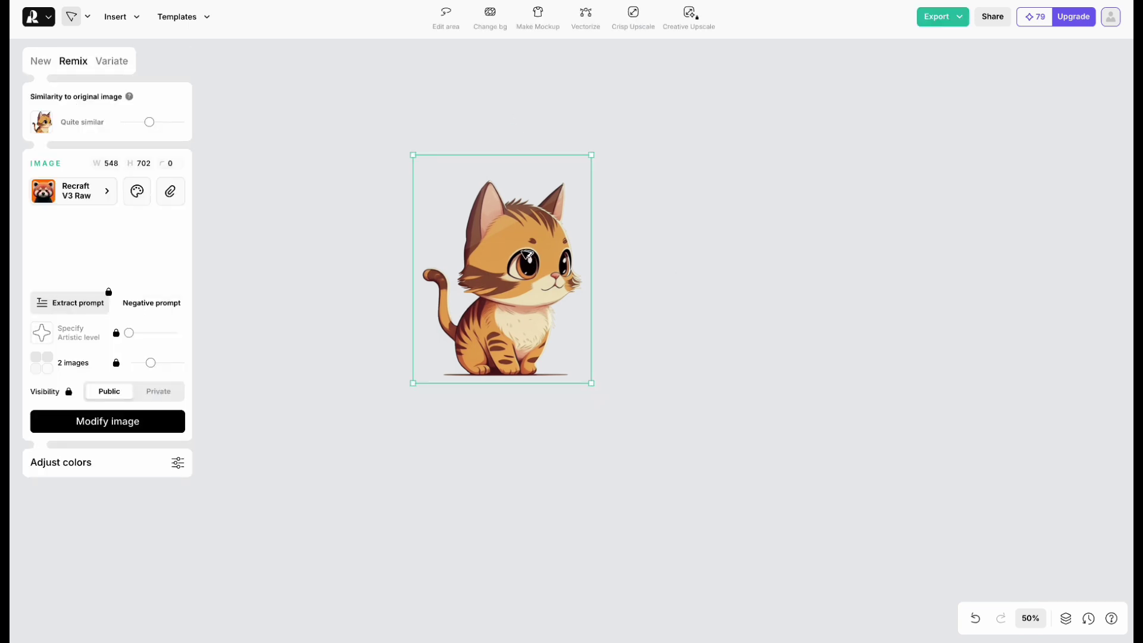
pyautogui.moveTo(527, 255); pyautogui.dragTo(767, 251)
# Lasso and erase the shadow under the copied cat's feet.
pyautogui.click(446, 15)
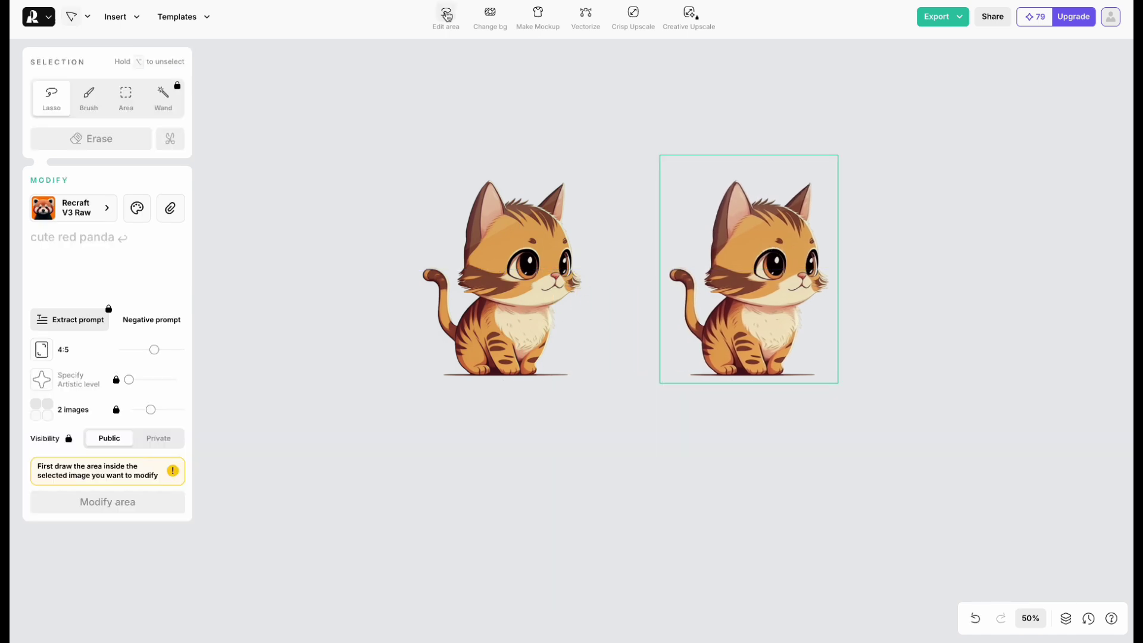
pyautogui.scroll(3, 886, 288)
pyautogui.moveTo(608, 424)
pyautogui.mouseDown()
pyautogui.moveTo(583, 426)
pyautogui.moveTo(643, 441)
pyautogui.moveTo(616, 424)
pyautogui.mouseUp()
pyautogui.click(94, 138)
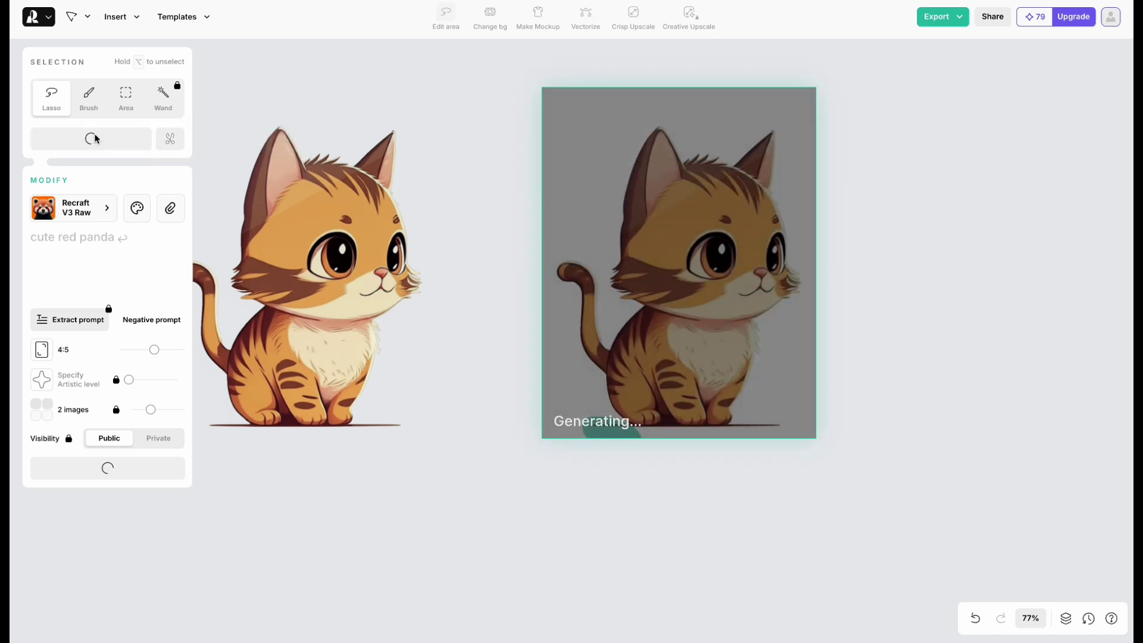
pyautogui.moveTo(733, 433); pyautogui.dragTo(778, 429)
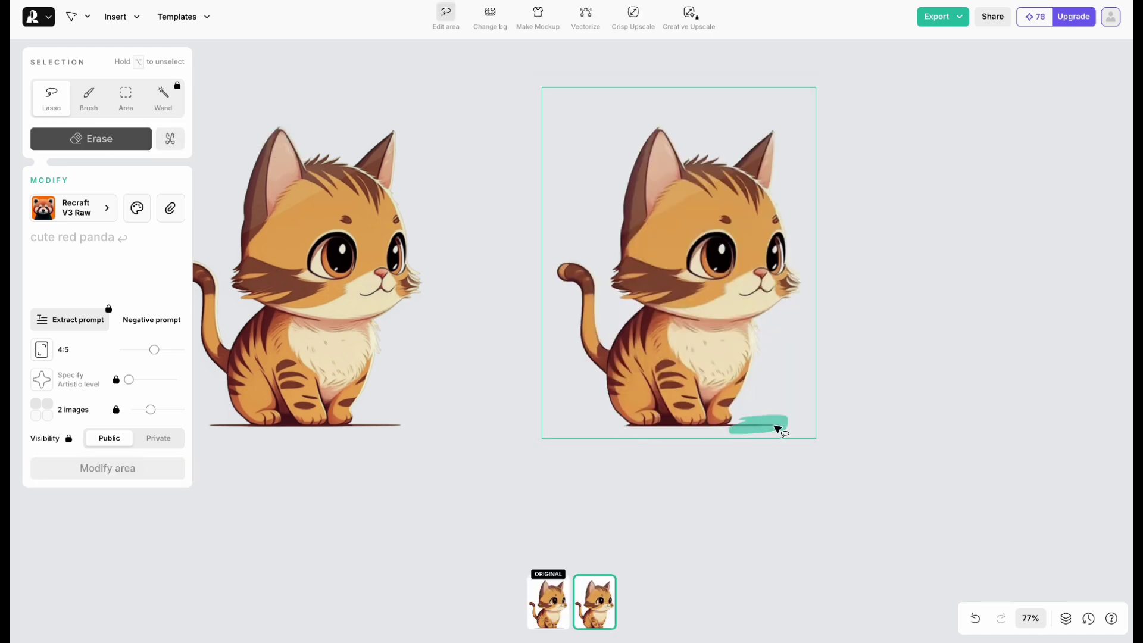
pyautogui.press('Delete')
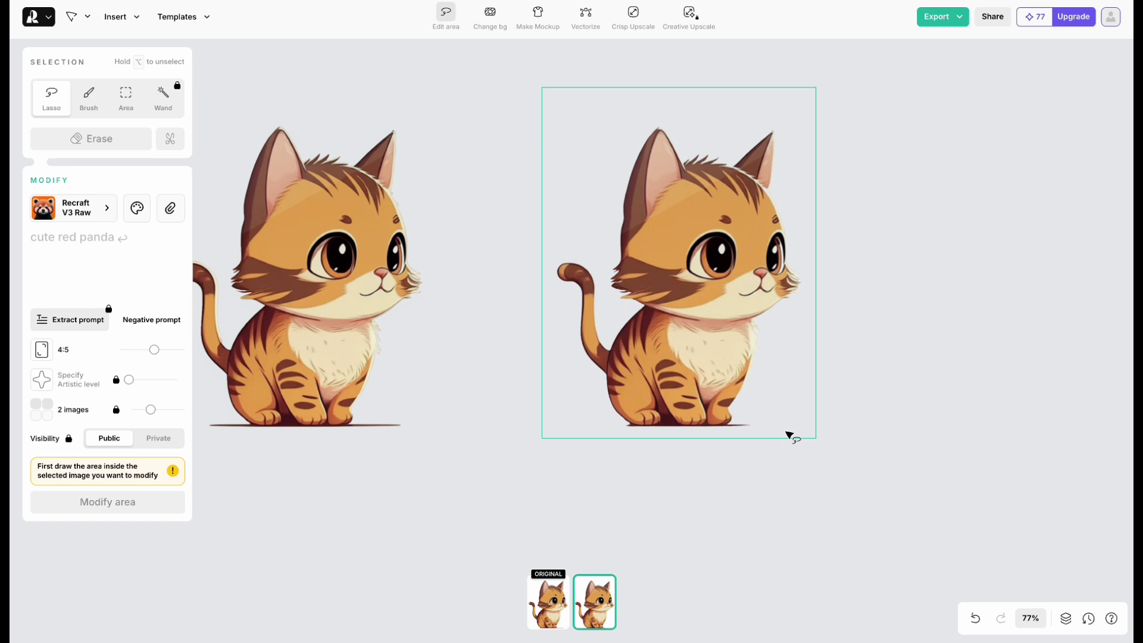
pyautogui.press('Escape')
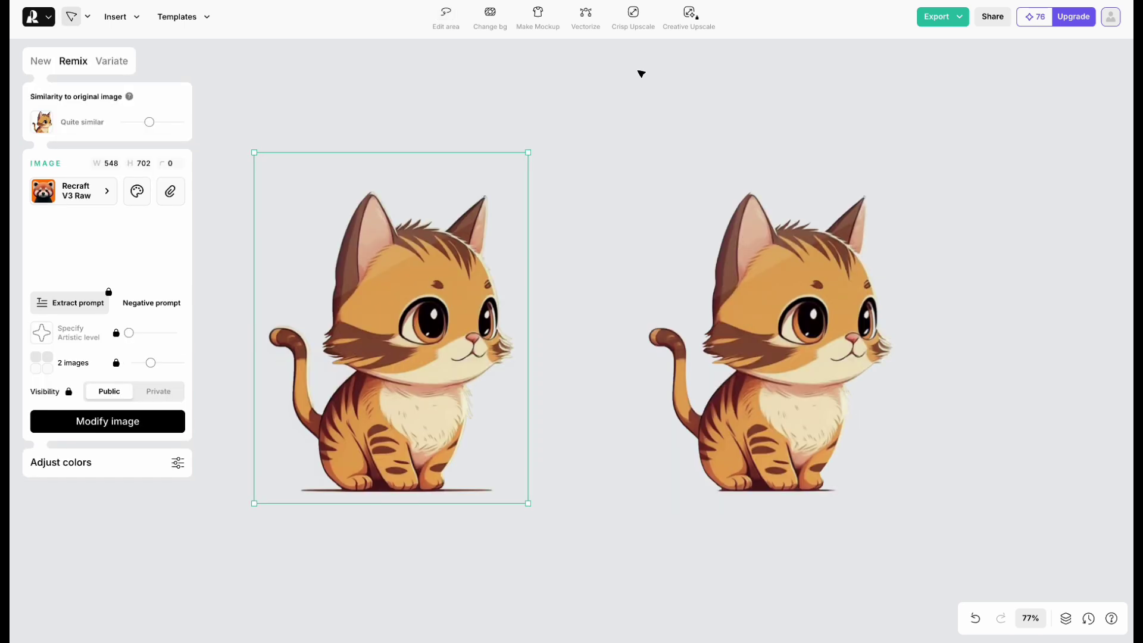
# Crisp-upscale the other cat to 2192 × 2808, move it aside, and remove its white background.
pyautogui.click(635, 19)
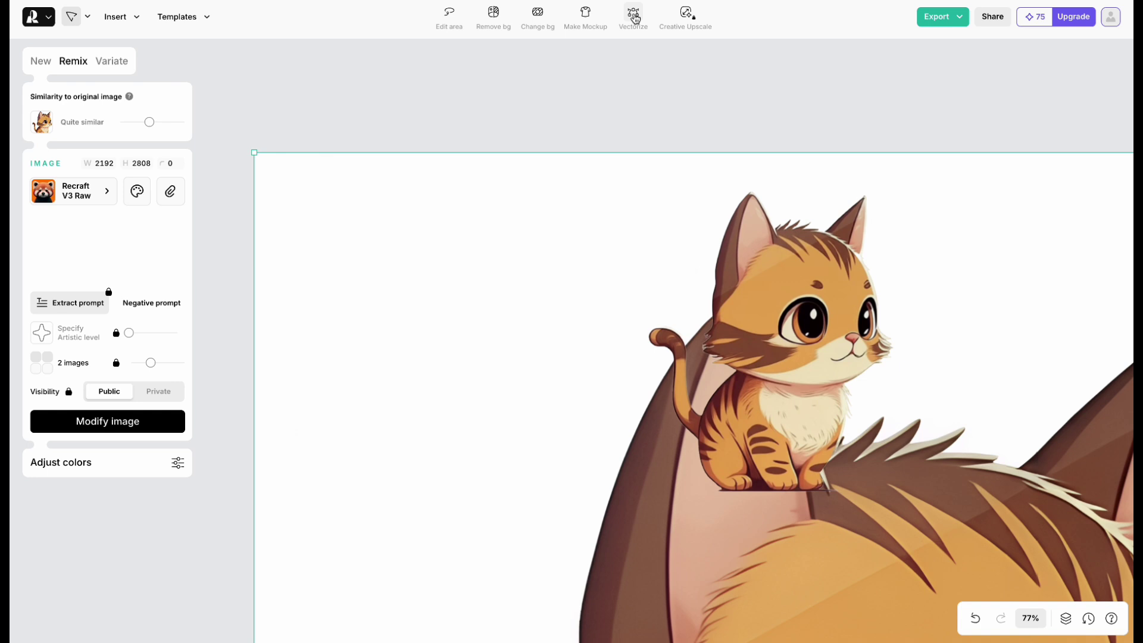
pyautogui.scroll(-5, 429, 175)
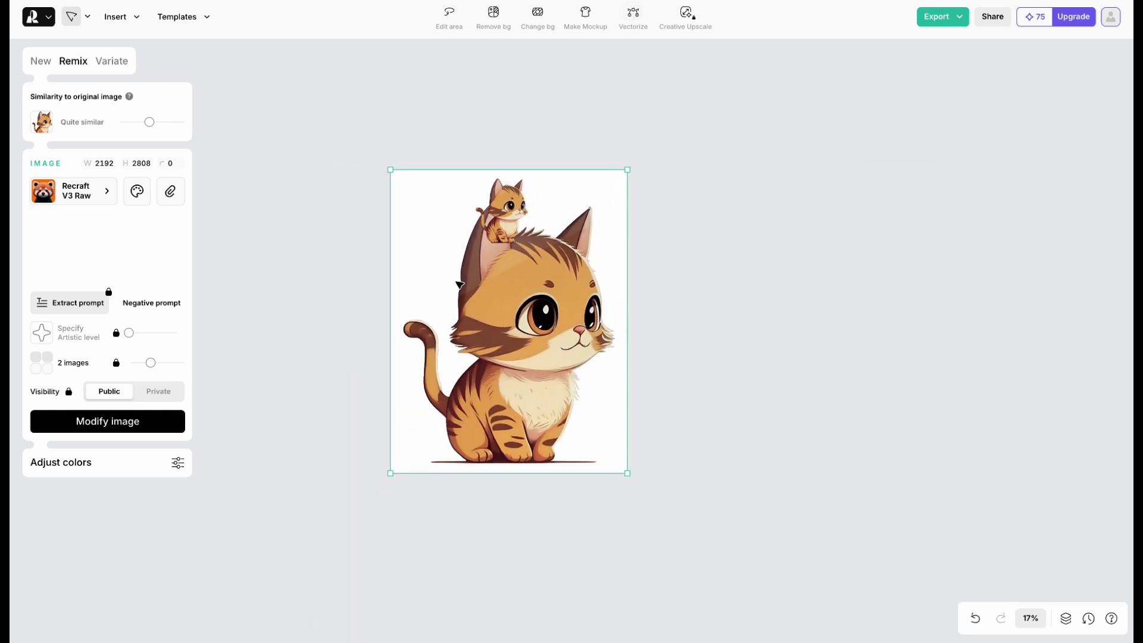
pyautogui.moveTo(459, 285); pyautogui.dragTo(738, 306)
pyautogui.hscroll(3, 544, 351)
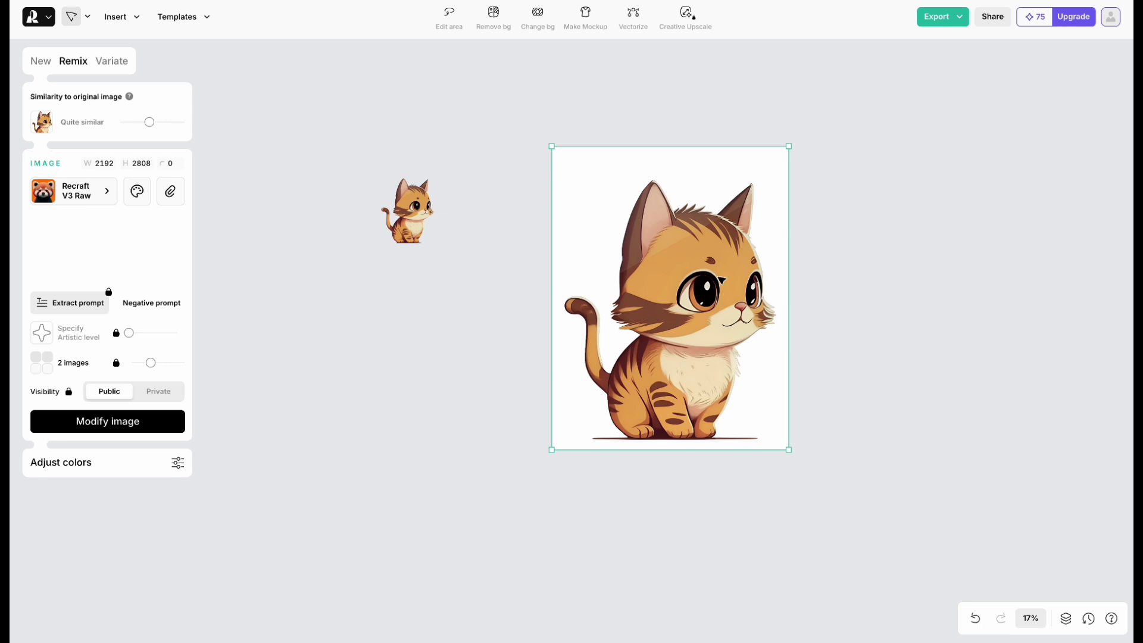
pyautogui.click(494, 15)
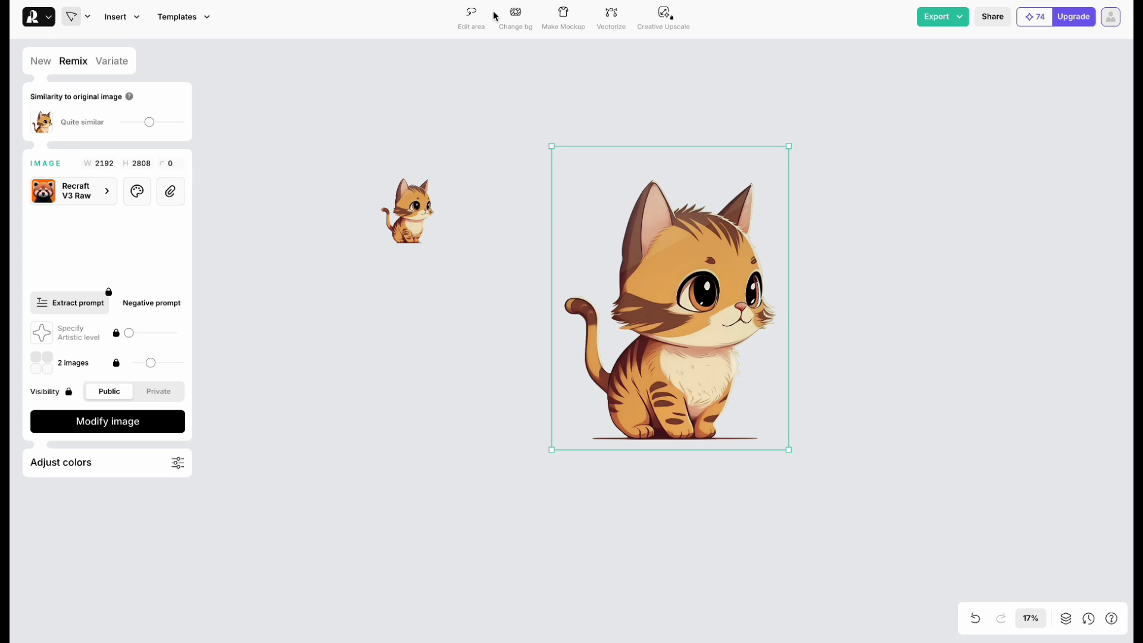
pyautogui.click(757, 142)
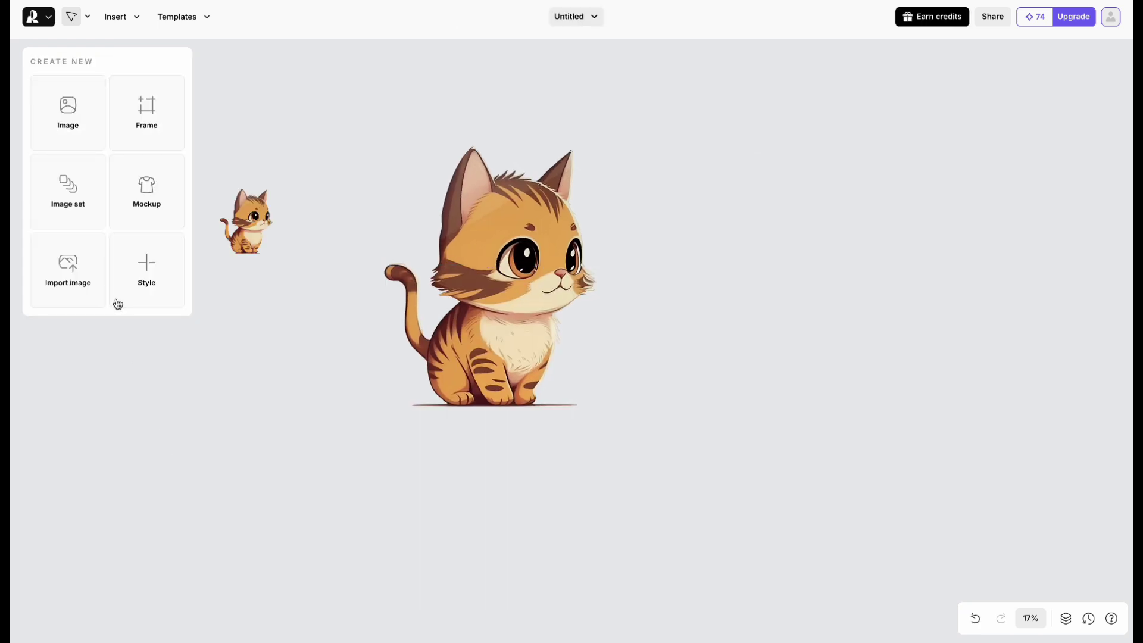
# Import the generated Starbucks café PNG, then try Crisp Upscale and a 4:3 aspect ratio on it.
pyautogui.click(66, 296)
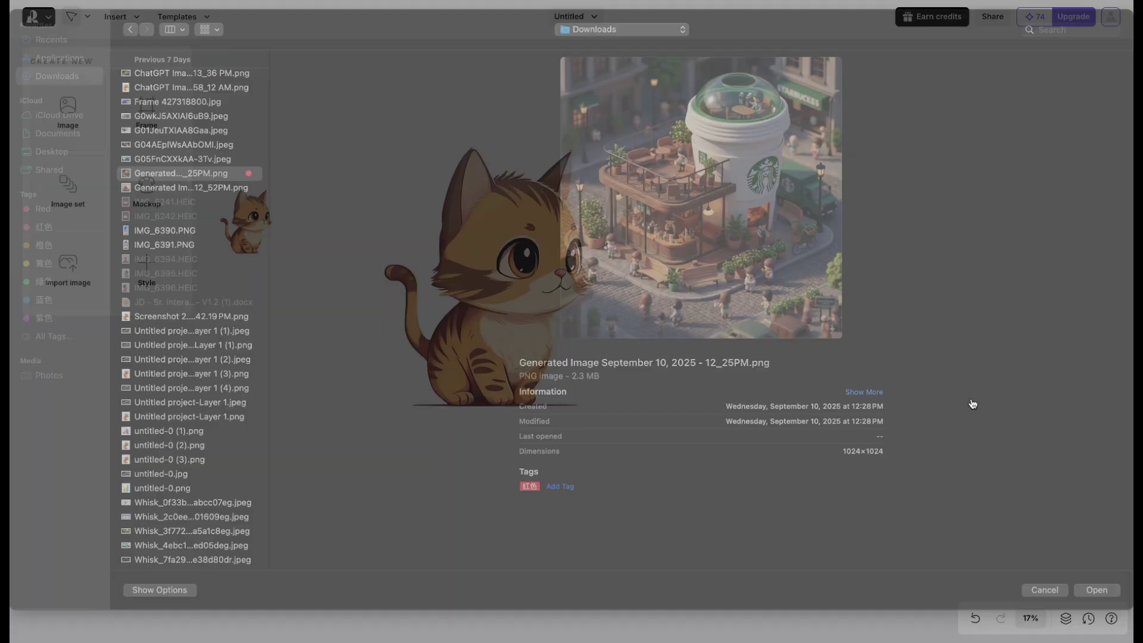
pyautogui.press('Return')
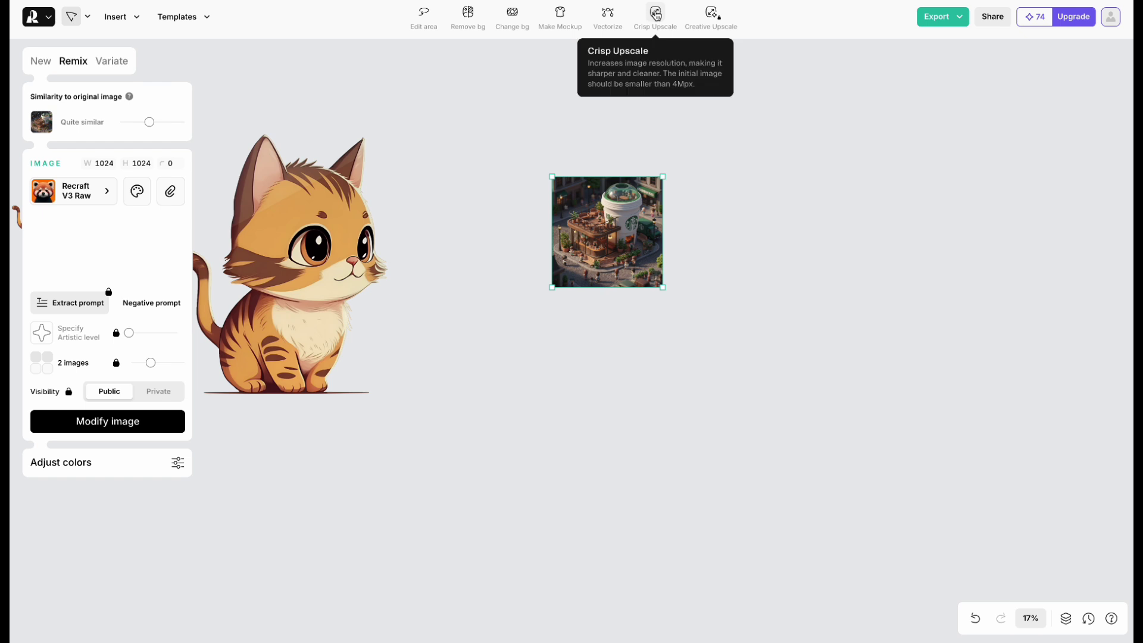
pyautogui.click(656, 14)
pyautogui.click(41, 62)
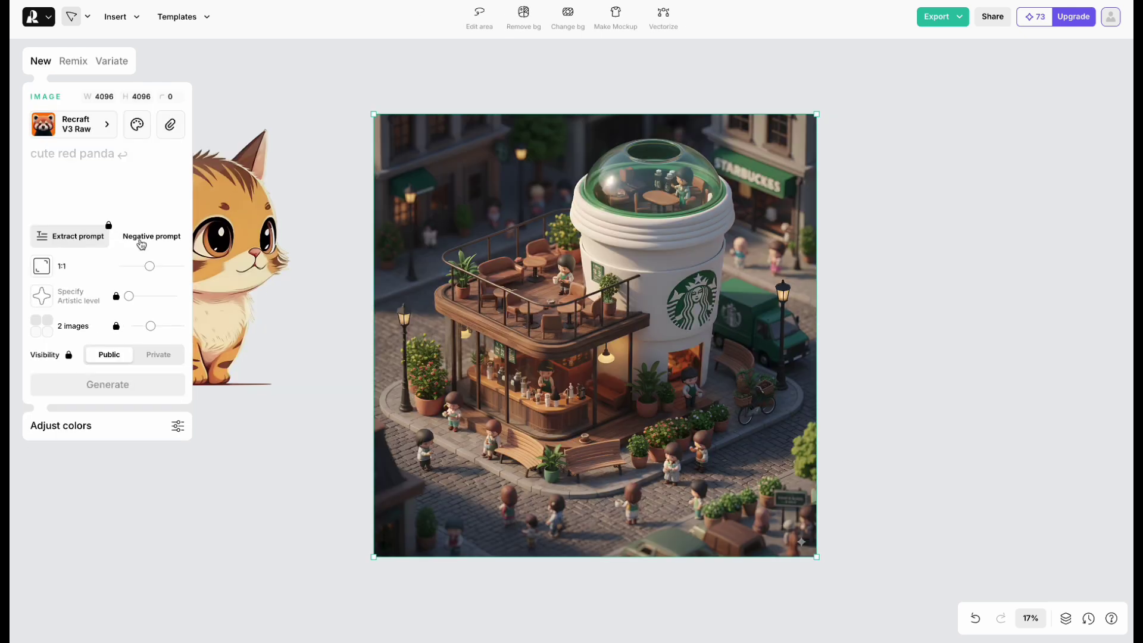
pyautogui.moveTo(152, 265)
pyautogui.mouseDown()
pyautogui.moveTo(140, 266)
pyautogui.moveTo(150, 265)
pyautogui.mouseUp()
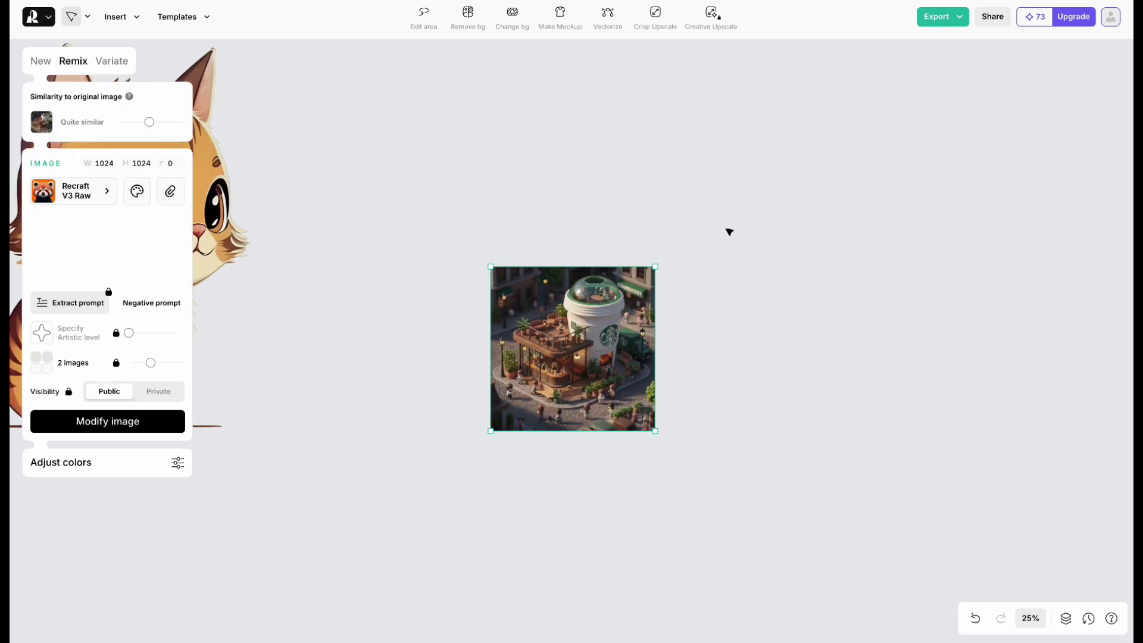
# Create 16:9 widescreen variations of the café scene and preview the generated thumbnails.
pyautogui.click(123, 68)
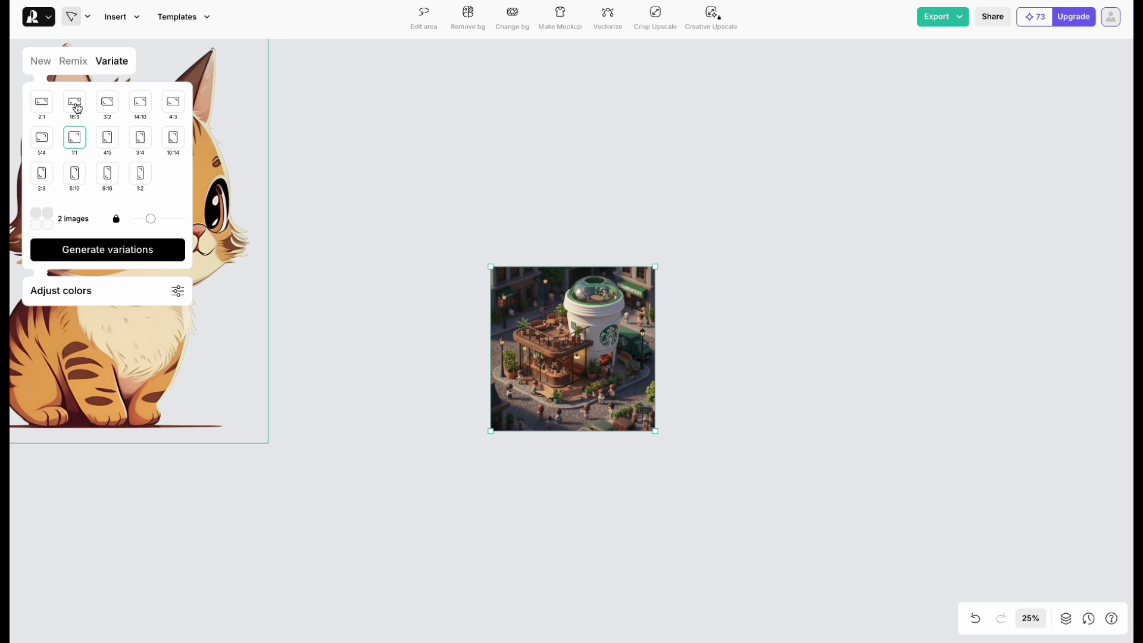
pyautogui.click(74, 103)
pyautogui.click(112, 252)
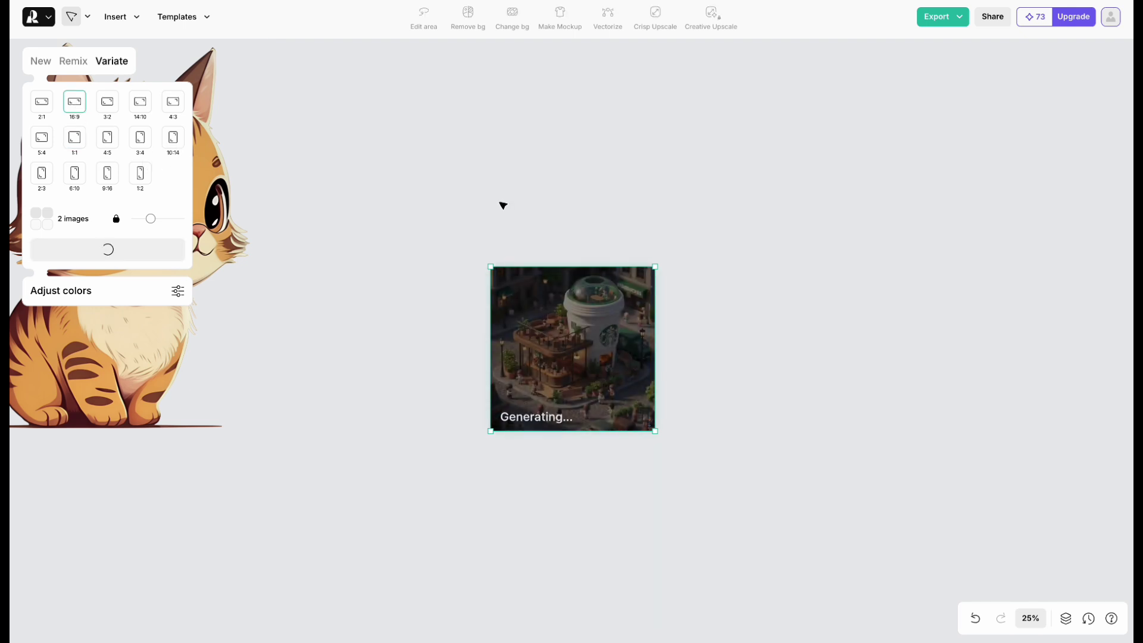
pyautogui.click(554, 595)
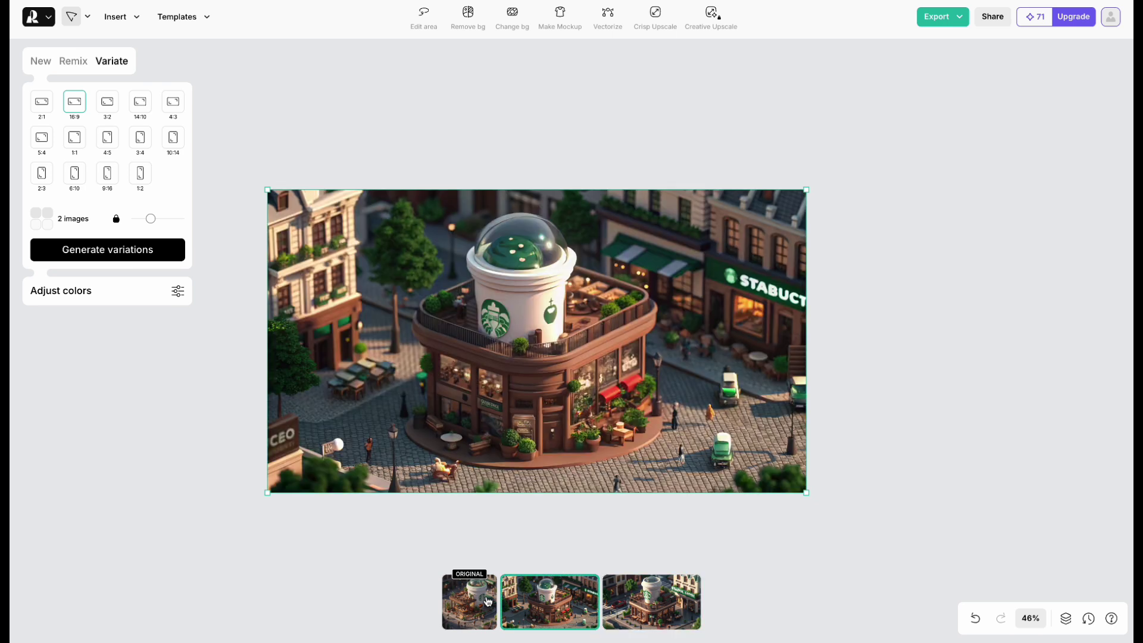
pyautogui.click(661, 601)
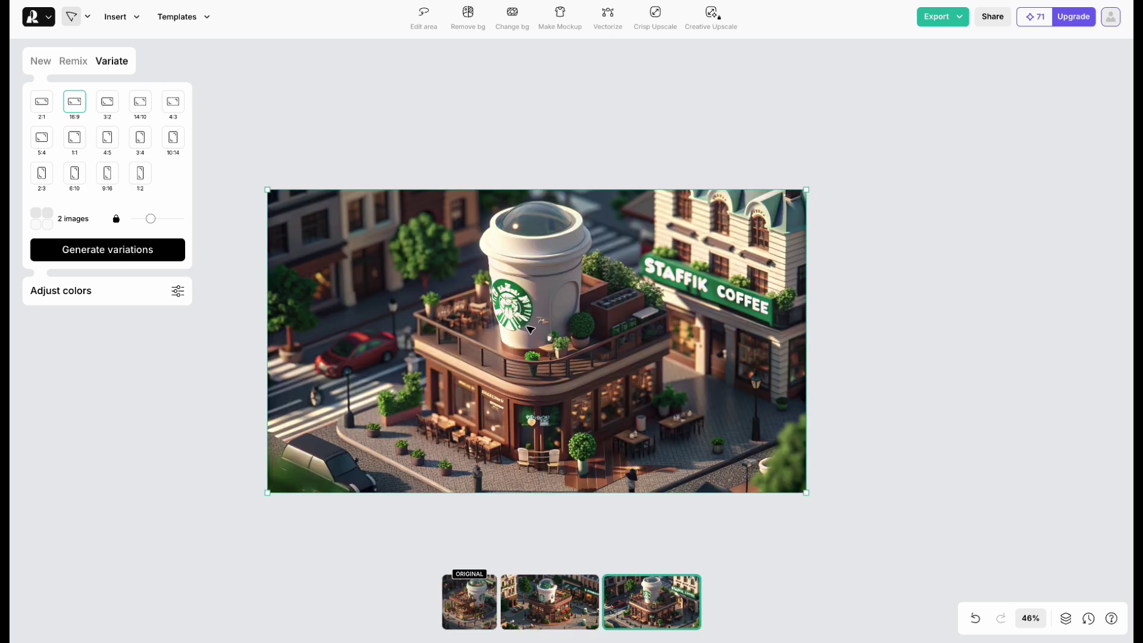
pyautogui.press('Escape')
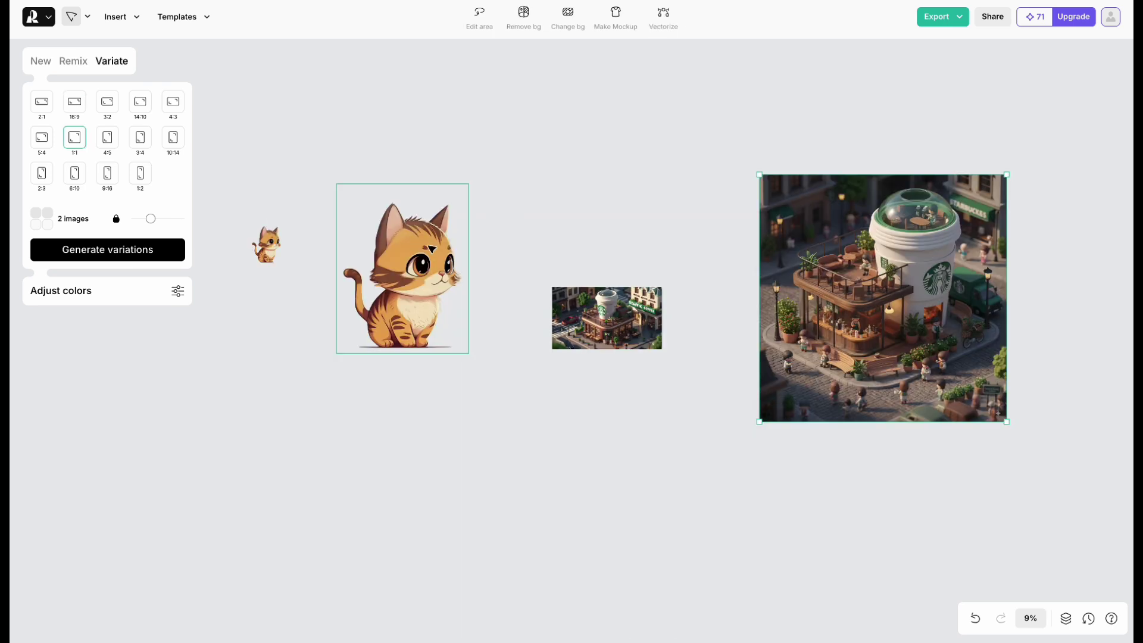
pyautogui.click(432, 249)
pyautogui.click(953, 20)
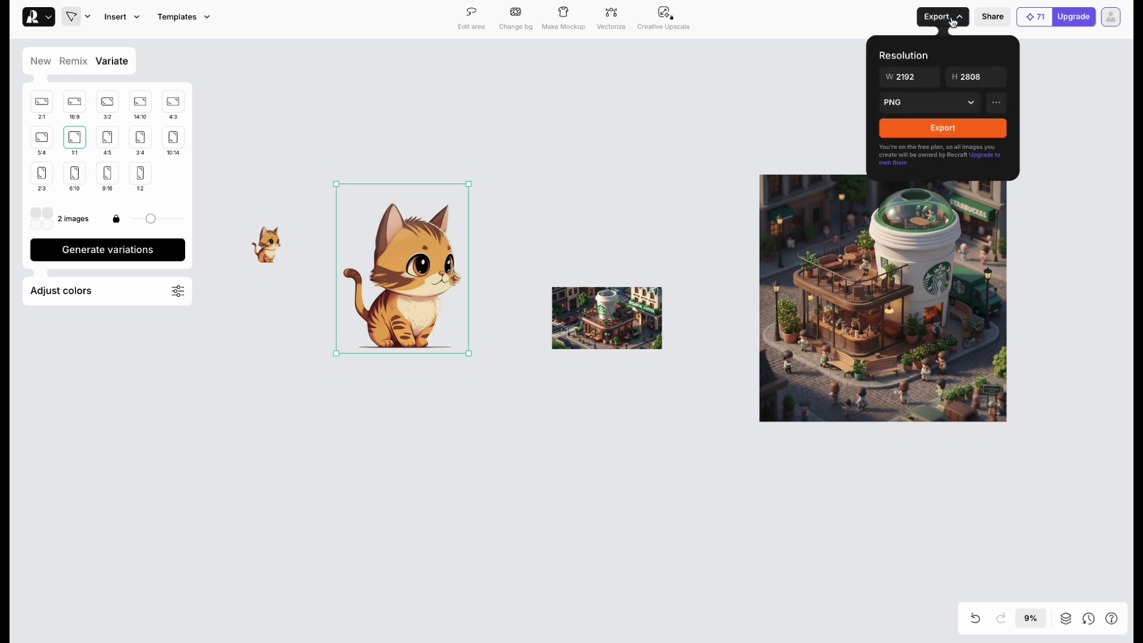
pyautogui.click(931, 108)
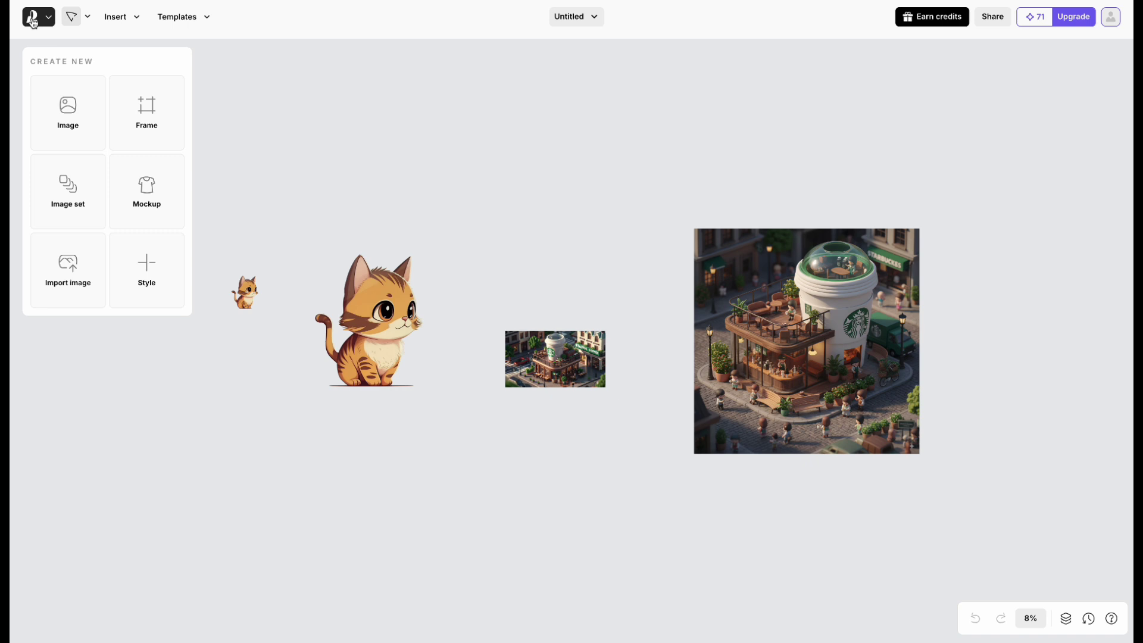
pyautogui.click(33, 22)
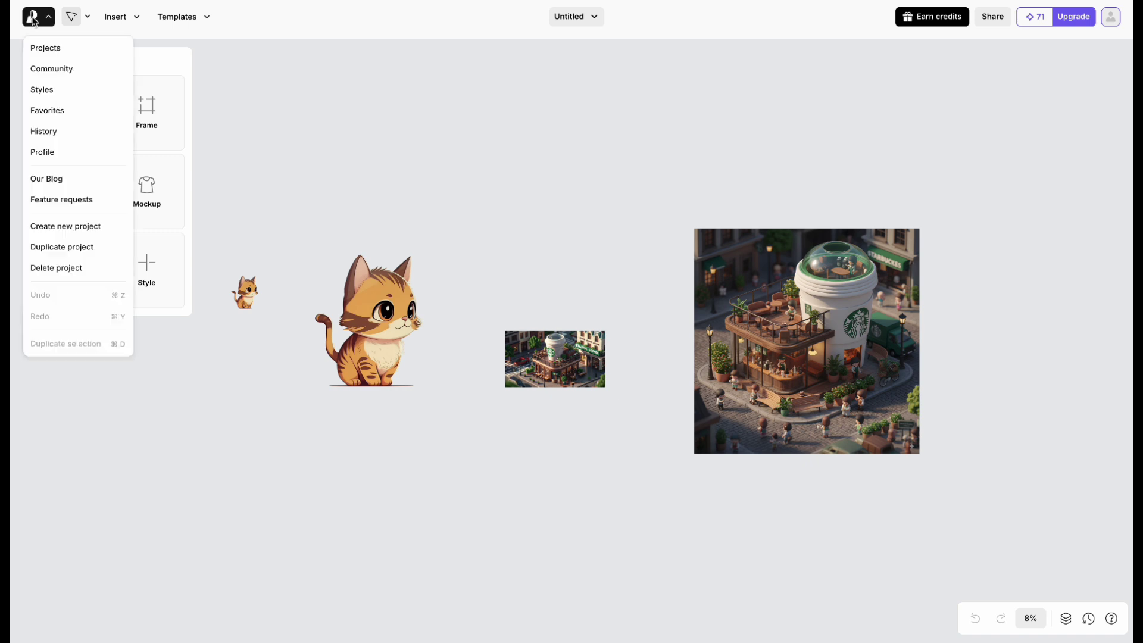
pyautogui.click(45, 54)
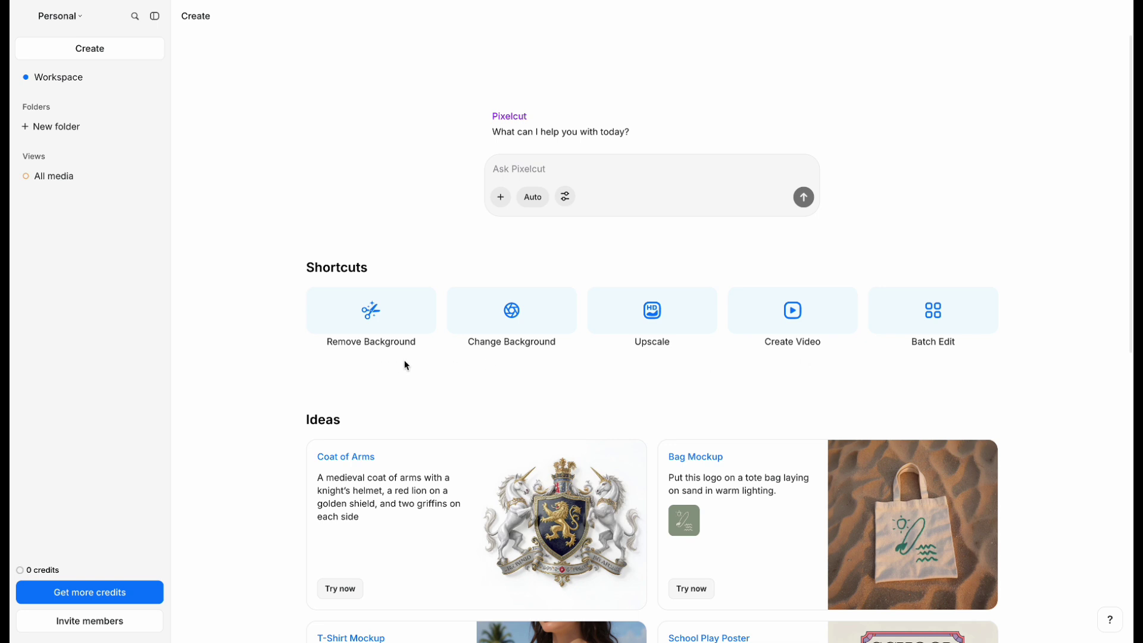
# Remove the cat's background, 2x Fast Upscale it to 1096×1404, then save and download it.
pyautogui.click(380, 310)
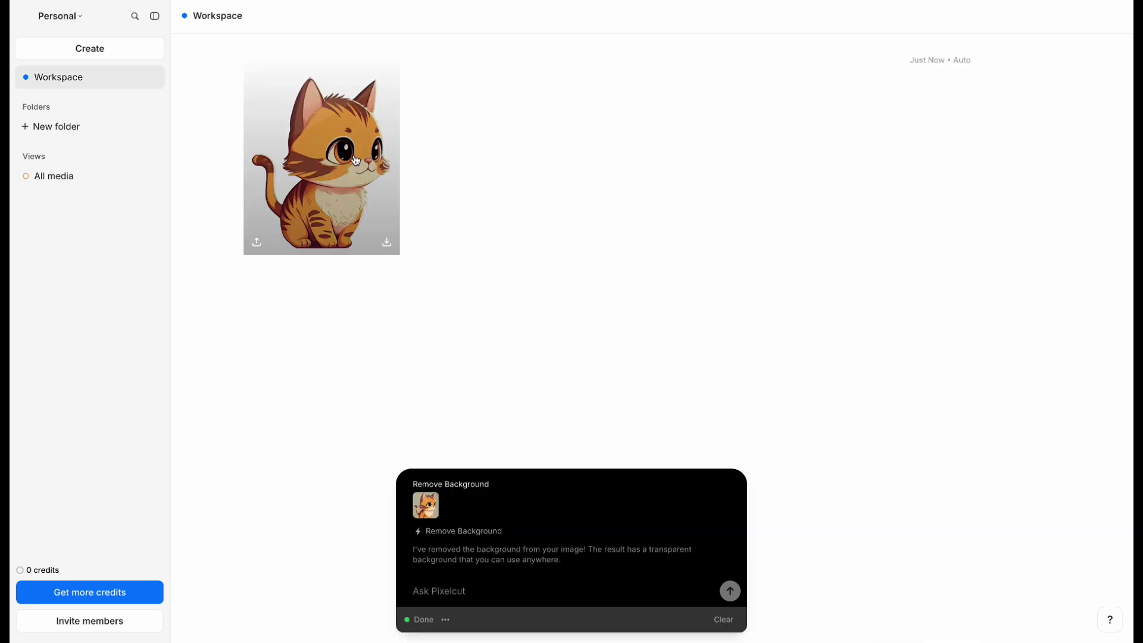
pyautogui.click(356, 160)
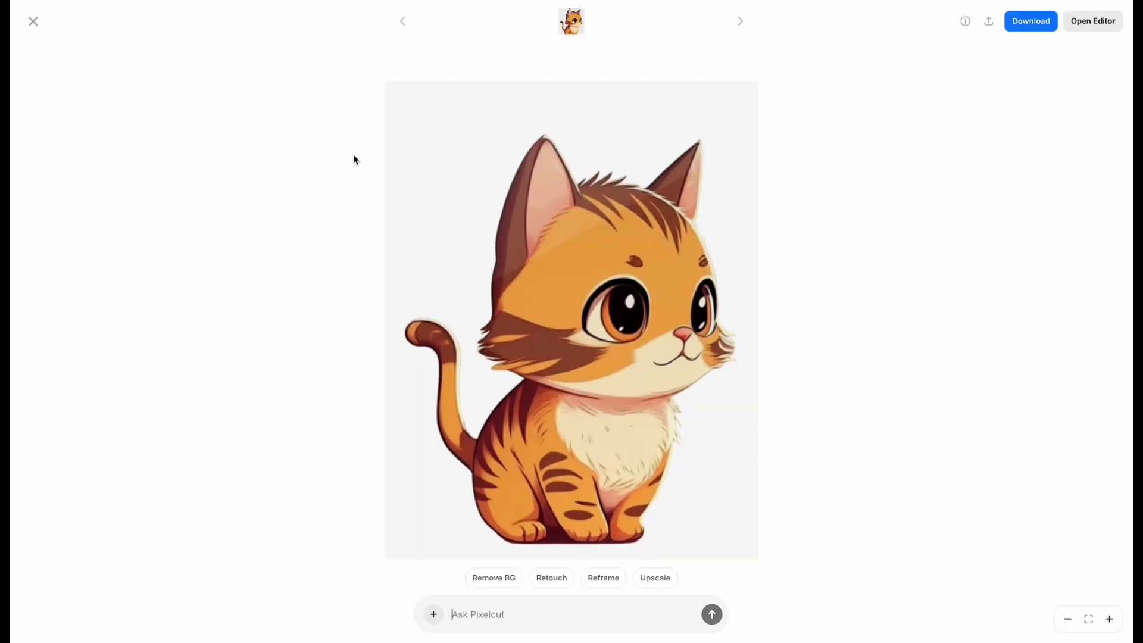
pyautogui.click(655, 578)
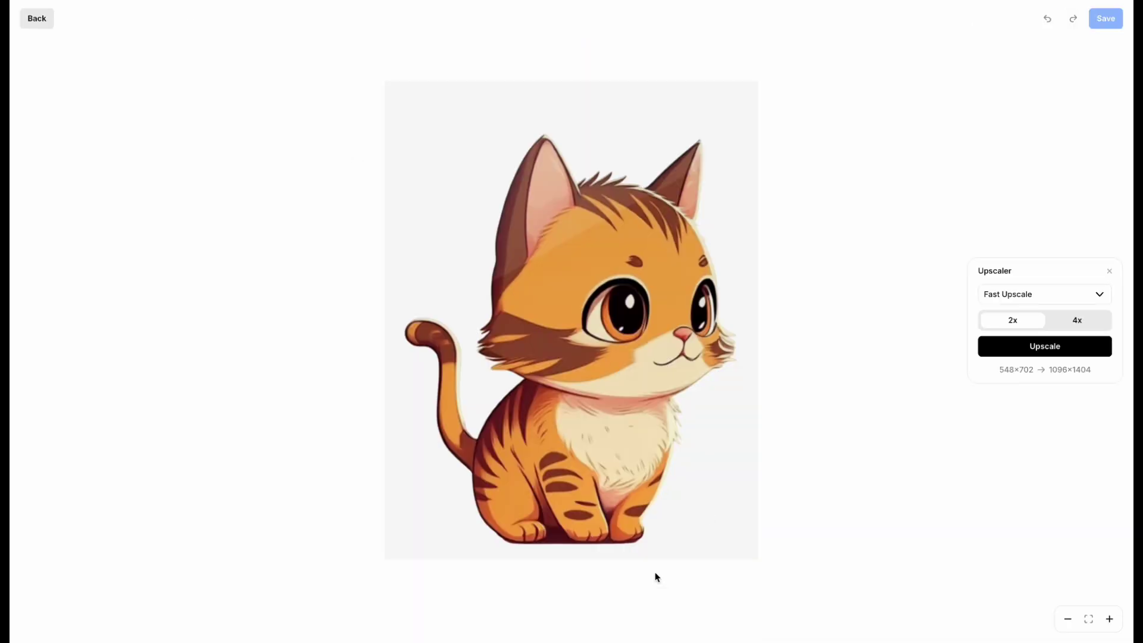
pyautogui.click(1025, 355)
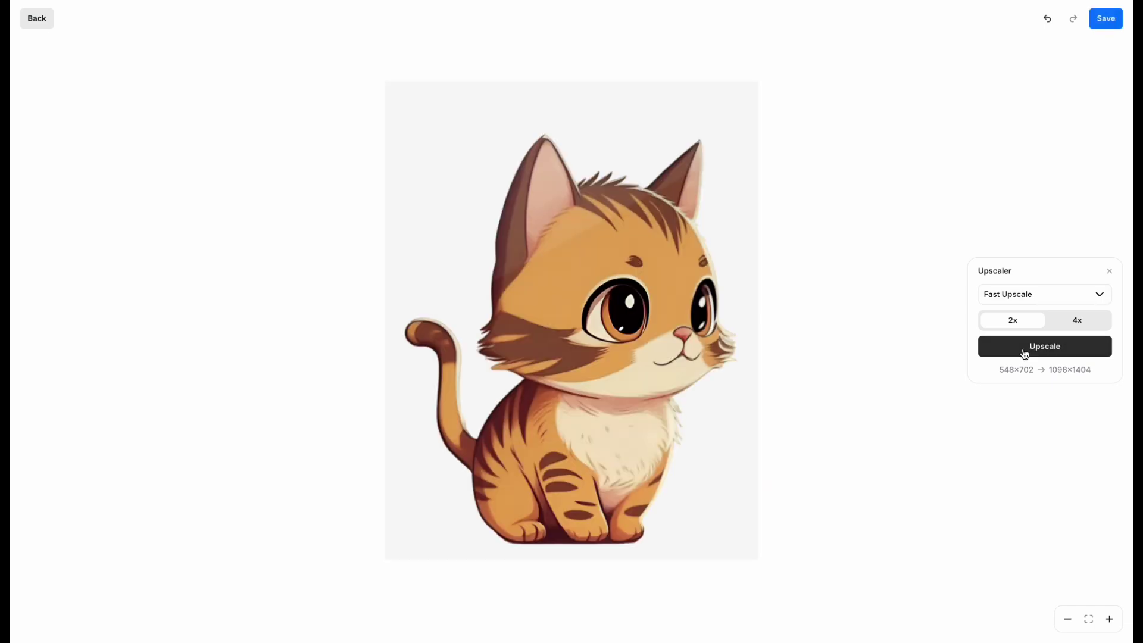
pyautogui.click(1106, 19)
pyautogui.click(1033, 22)
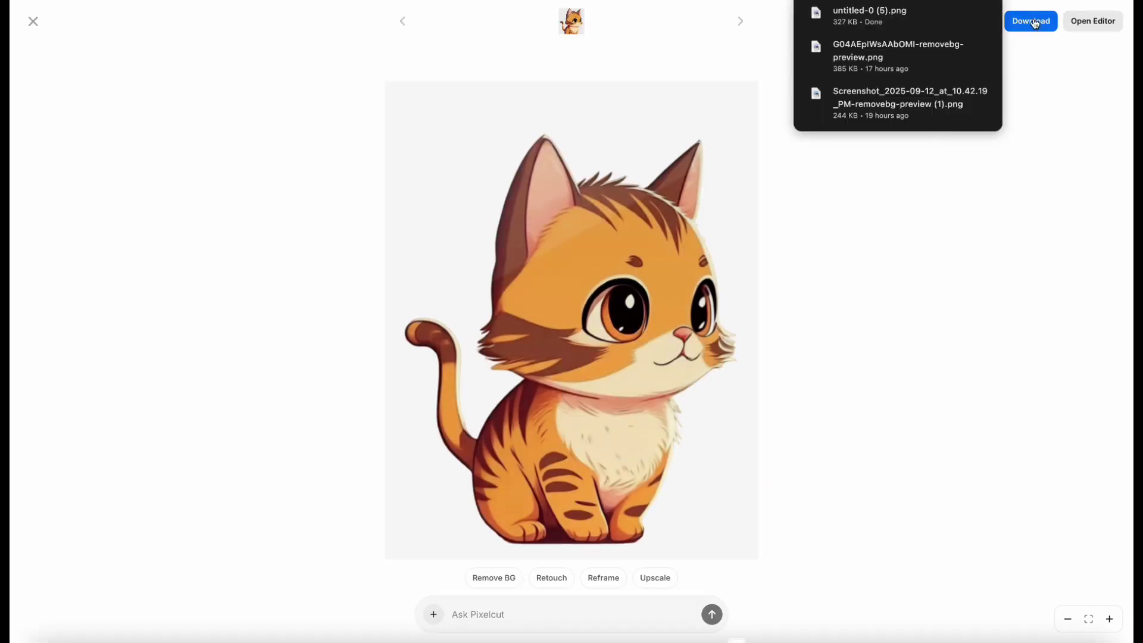
pyautogui.click(32, 22)
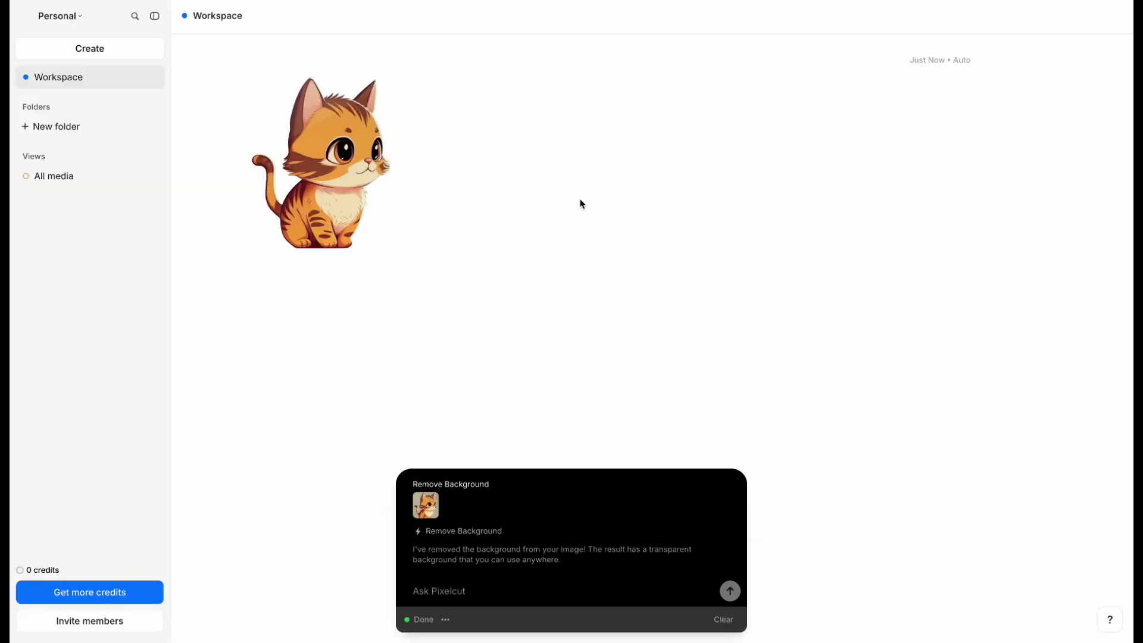
# Send the attached café image with a 'Change the image aspect' 16:9 prompt and view the result.
pyautogui.click(101, 49)
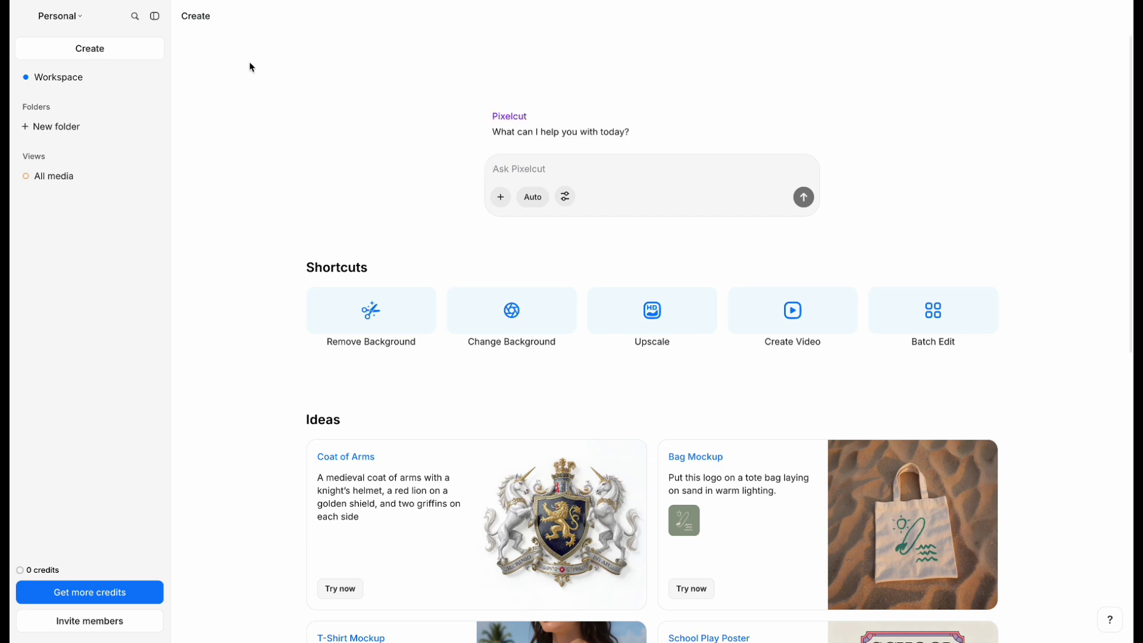
pyautogui.click(502, 198)
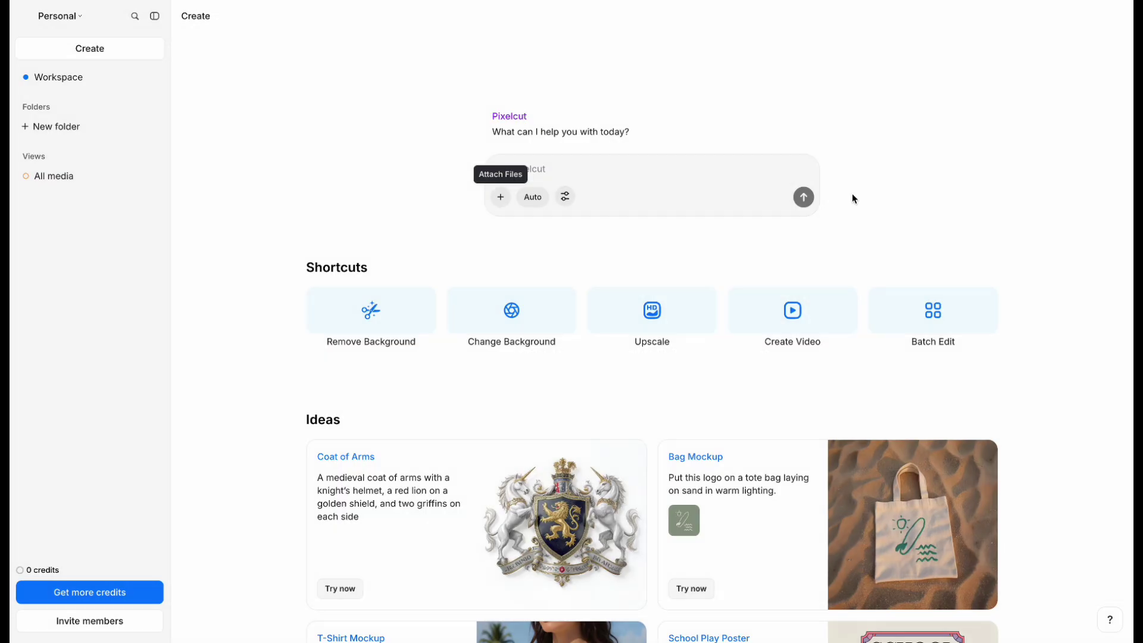
pyautogui.write('Cha')
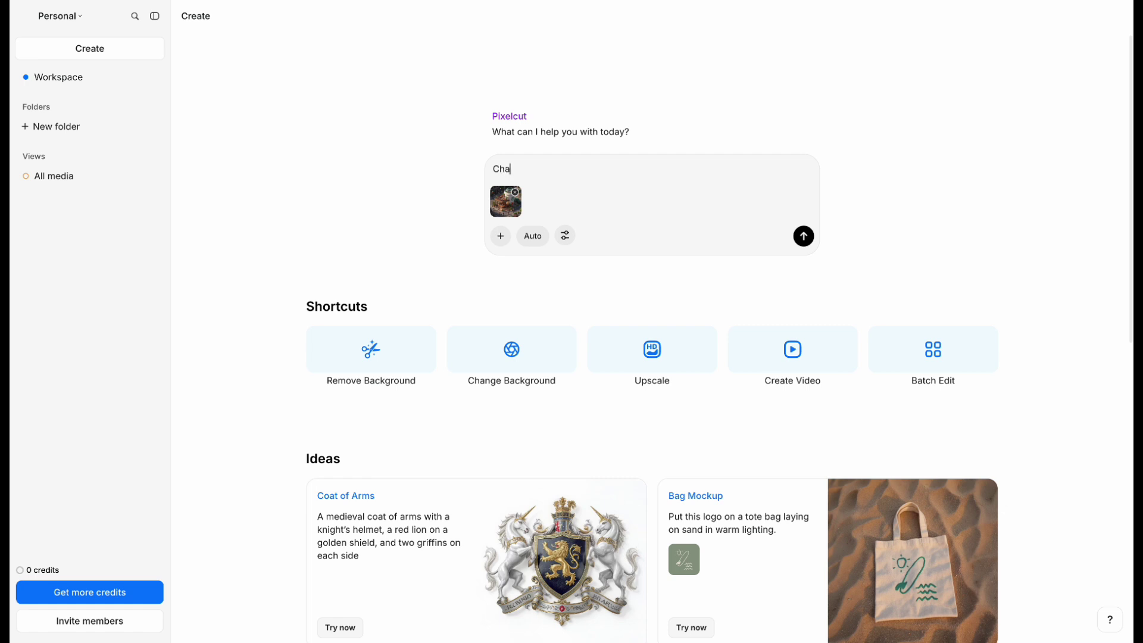
pyautogui.write('nge the image aspect ratio to 16:9')
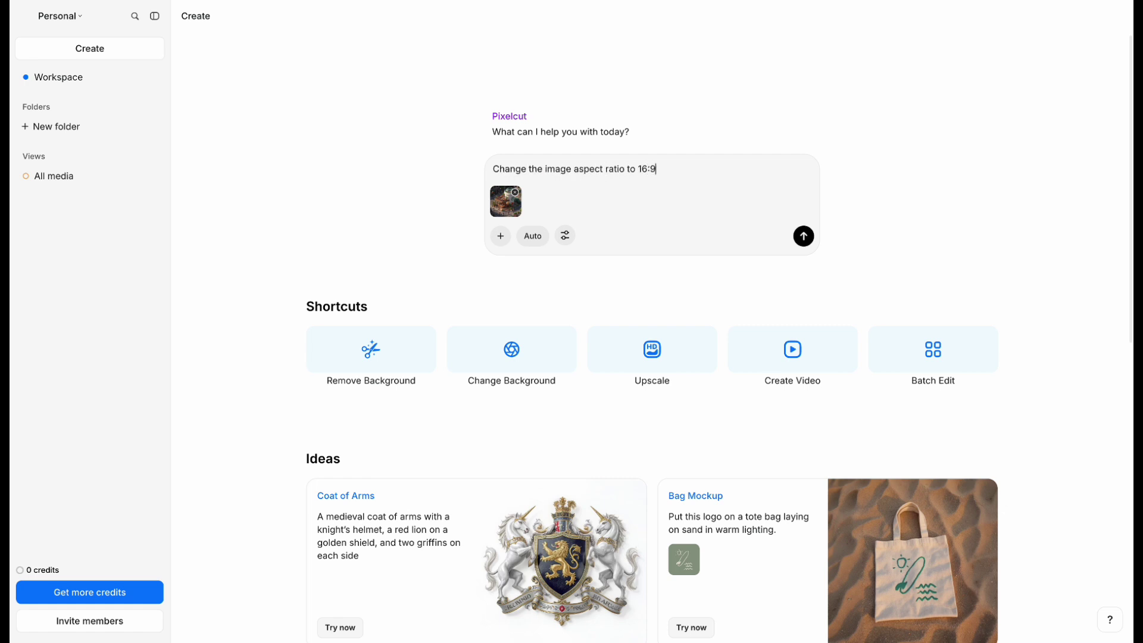
pyautogui.click(810, 241)
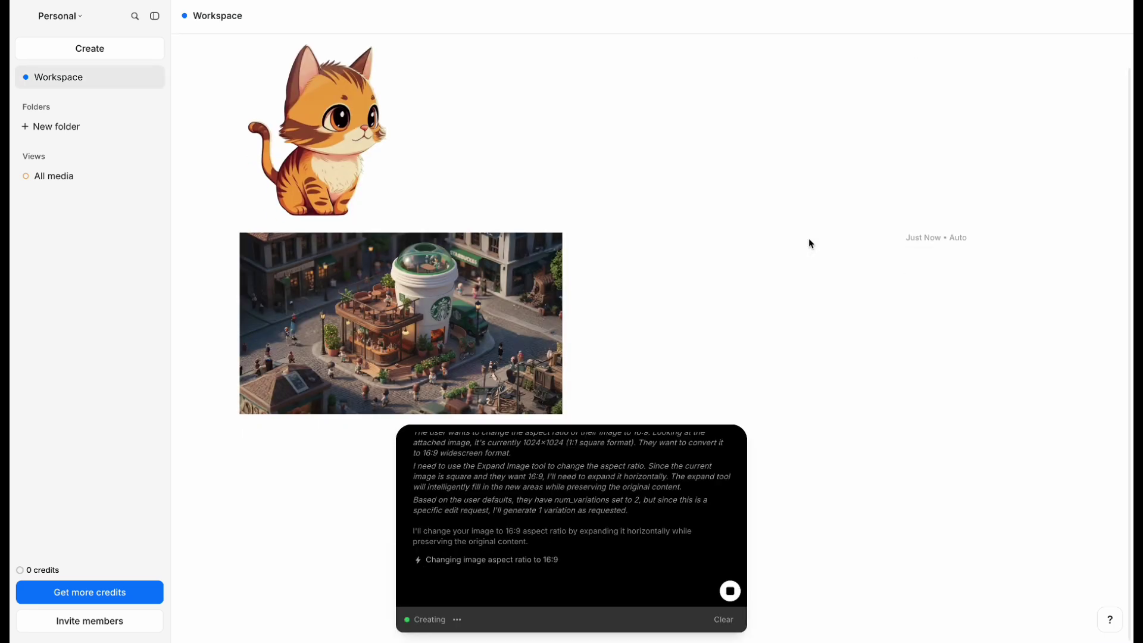
pyautogui.click(430, 328)
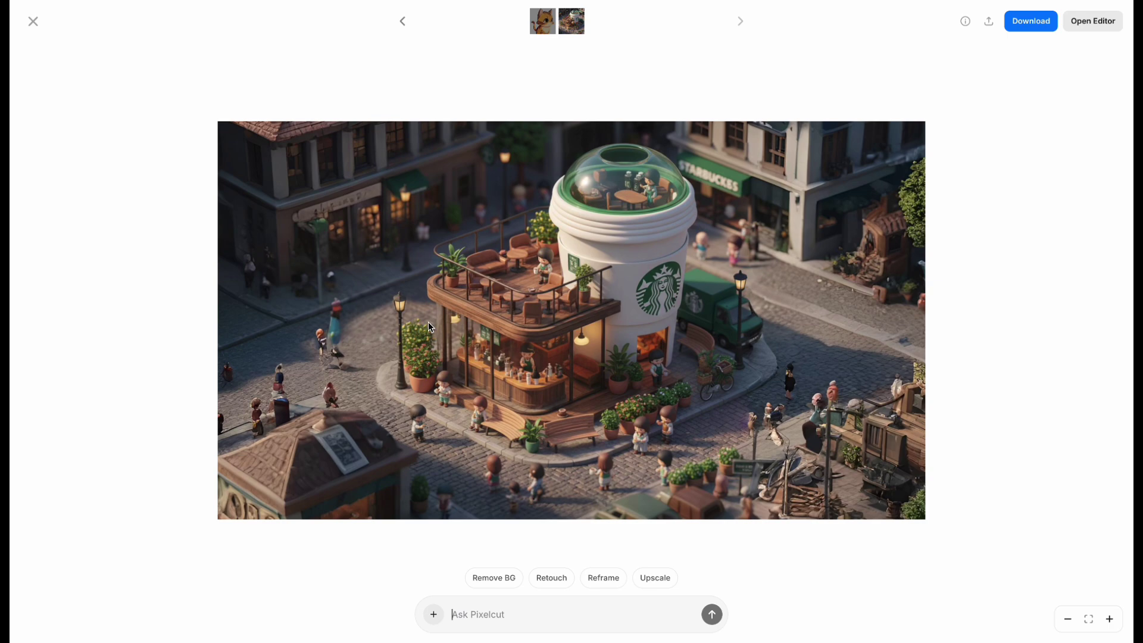
# Set the café scene's Expand aspect ratio to 9:16 and try generating, dismissing the padding warning.
pyautogui.click(1100, 24)
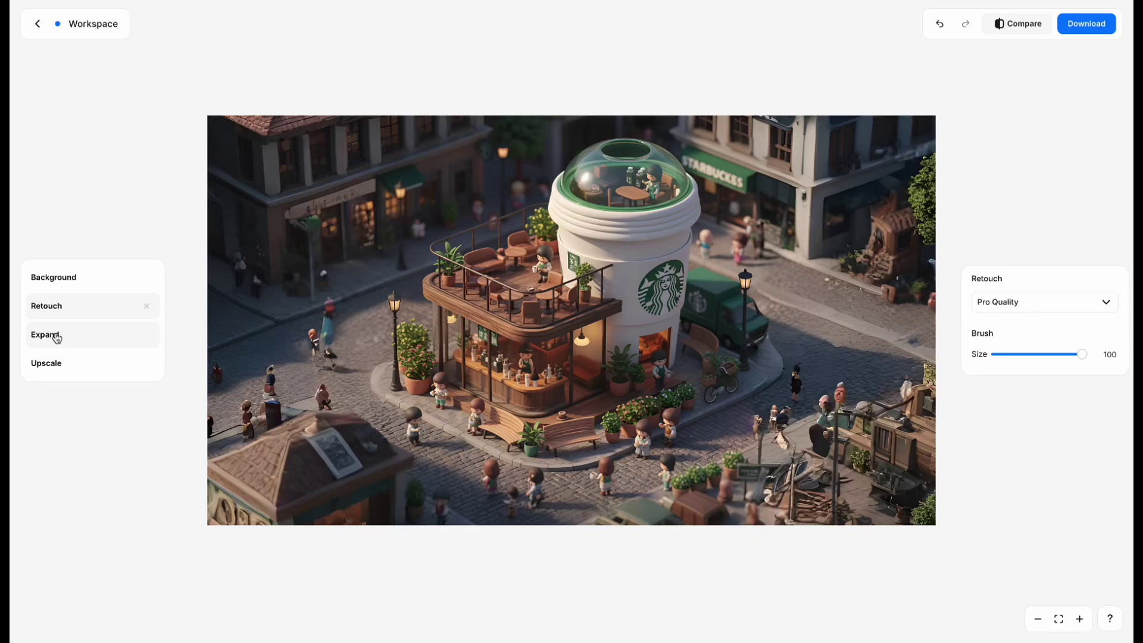
pyautogui.click(57, 337)
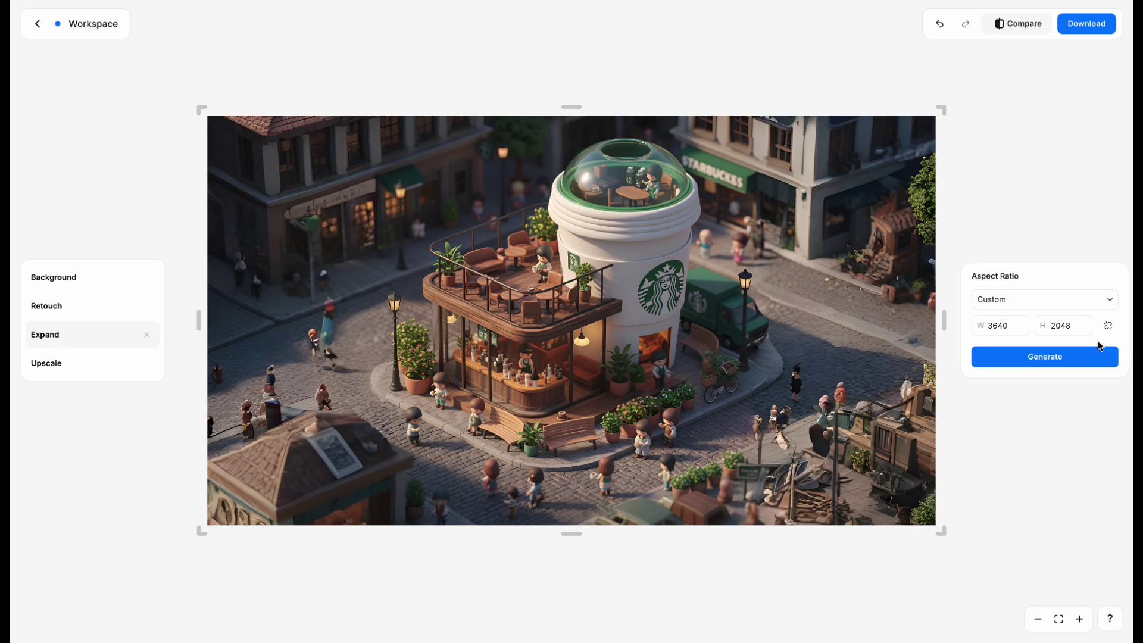
pyautogui.click(1043, 302)
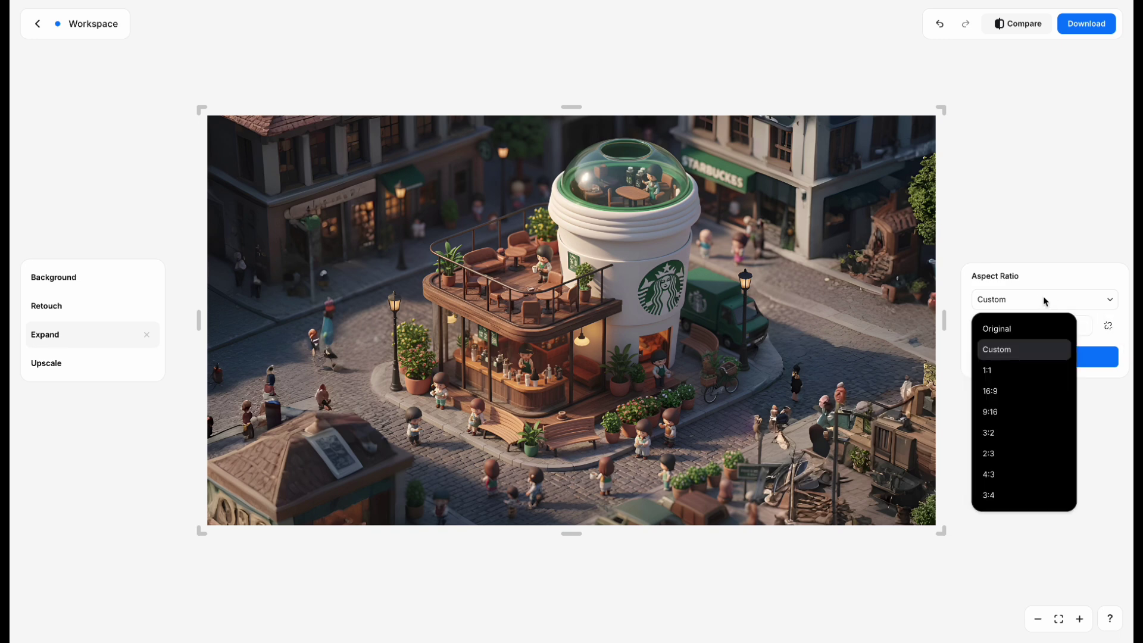
pyautogui.click(1022, 412)
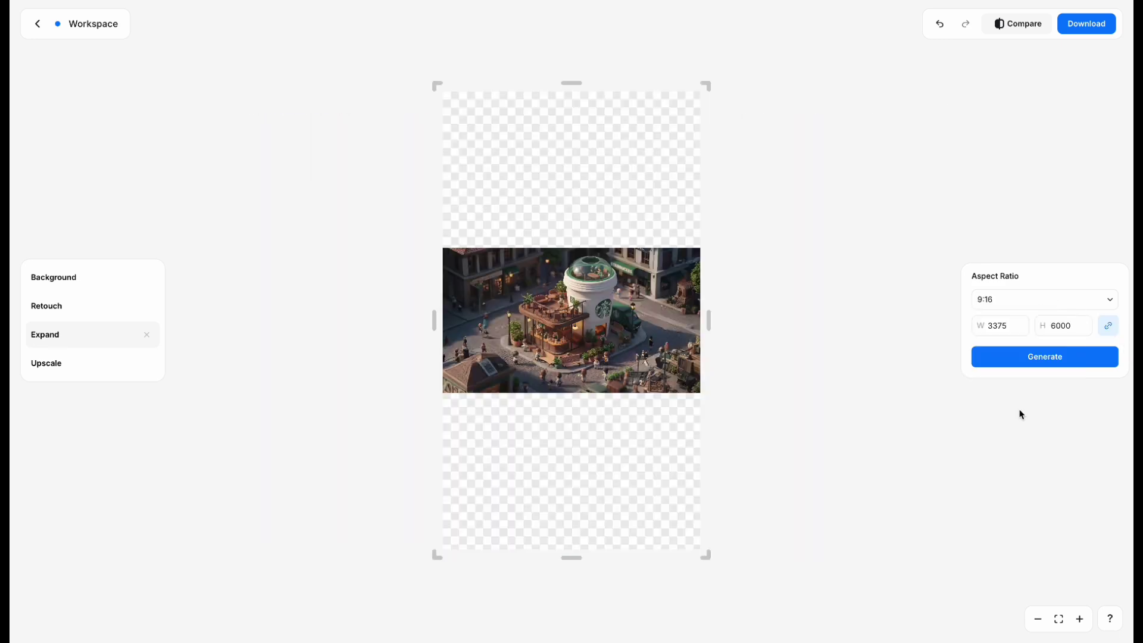
pyautogui.click(1049, 358)
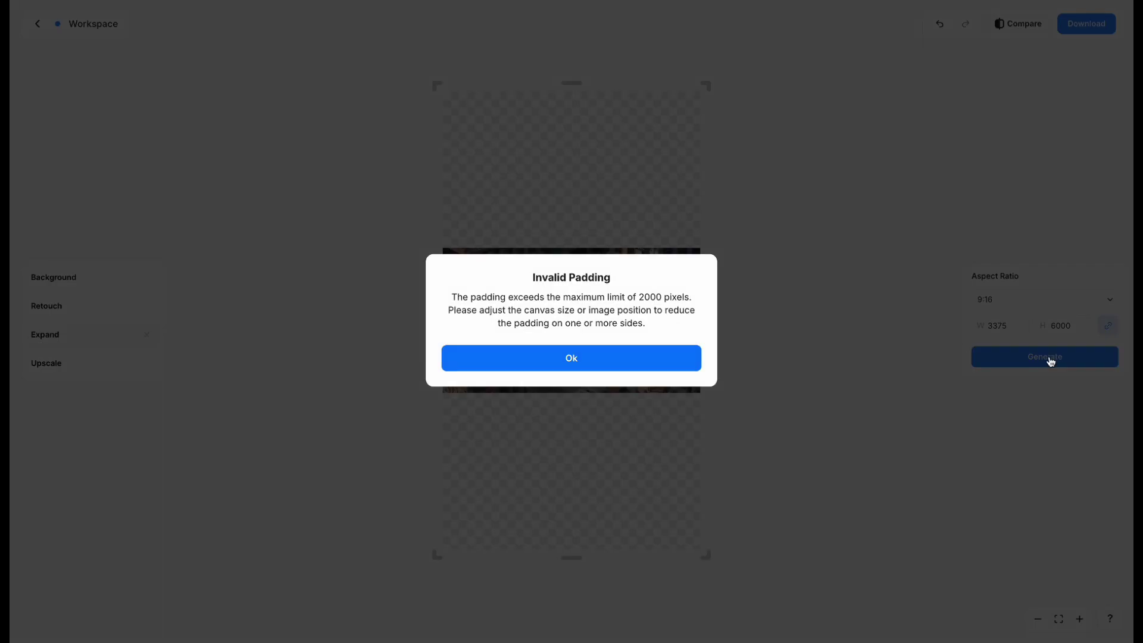
pyautogui.click(609, 357)
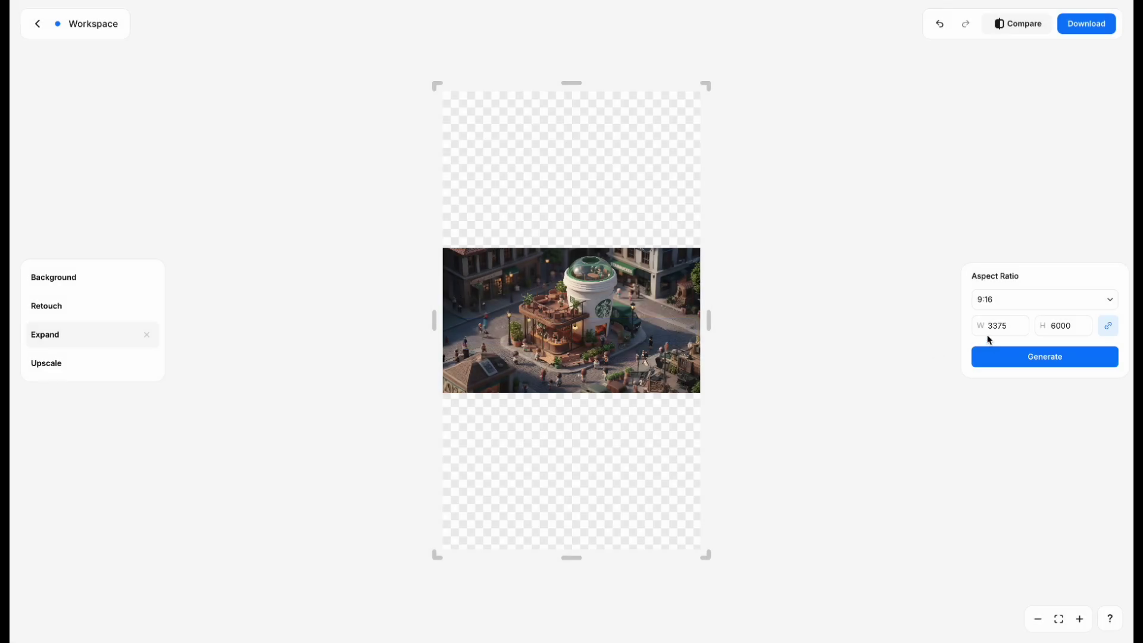
# Enter 900 for the size, regenerate the 9:16 expansion, and download it.
pyautogui.write('900')
pyautogui.press('Tab')
pyautogui.write('900')
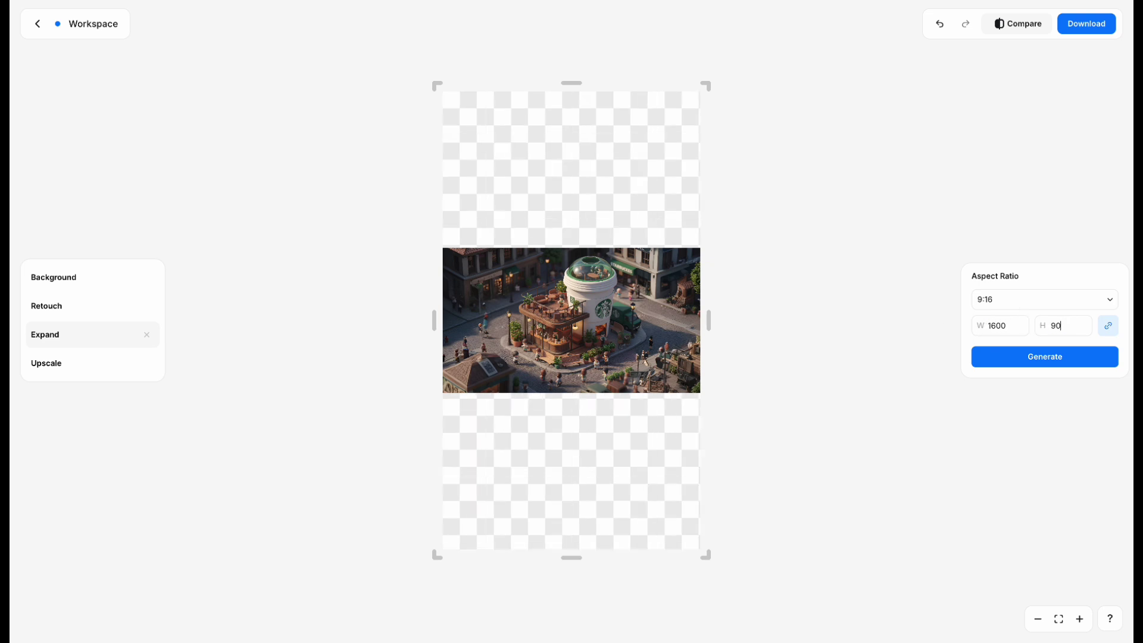
pyautogui.click(1006, 363)
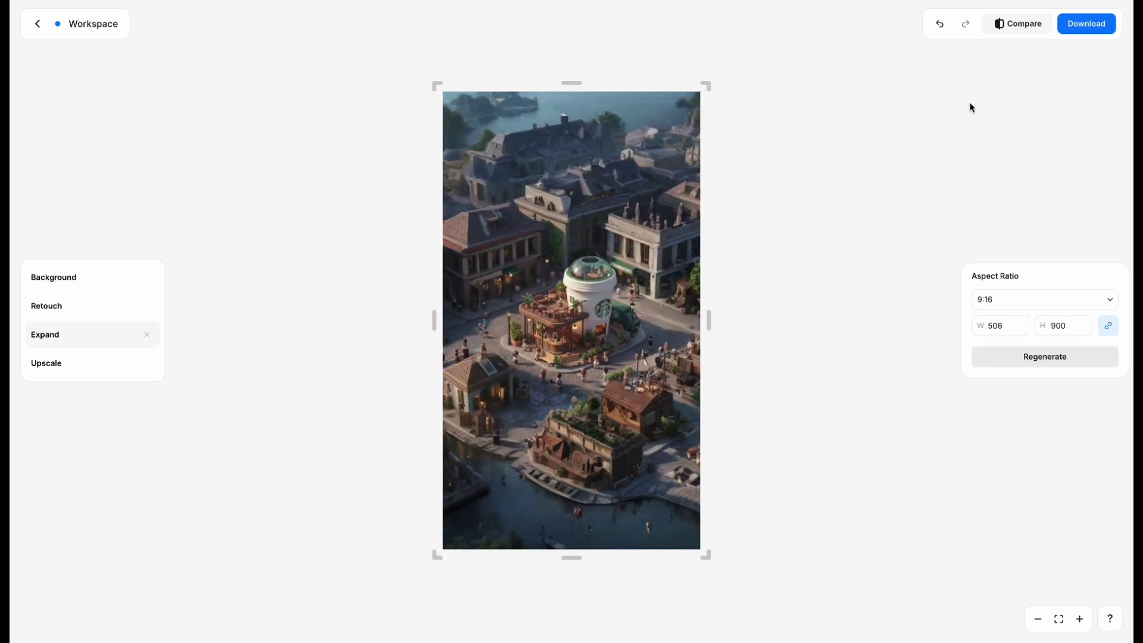
pyautogui.click(1096, 27)
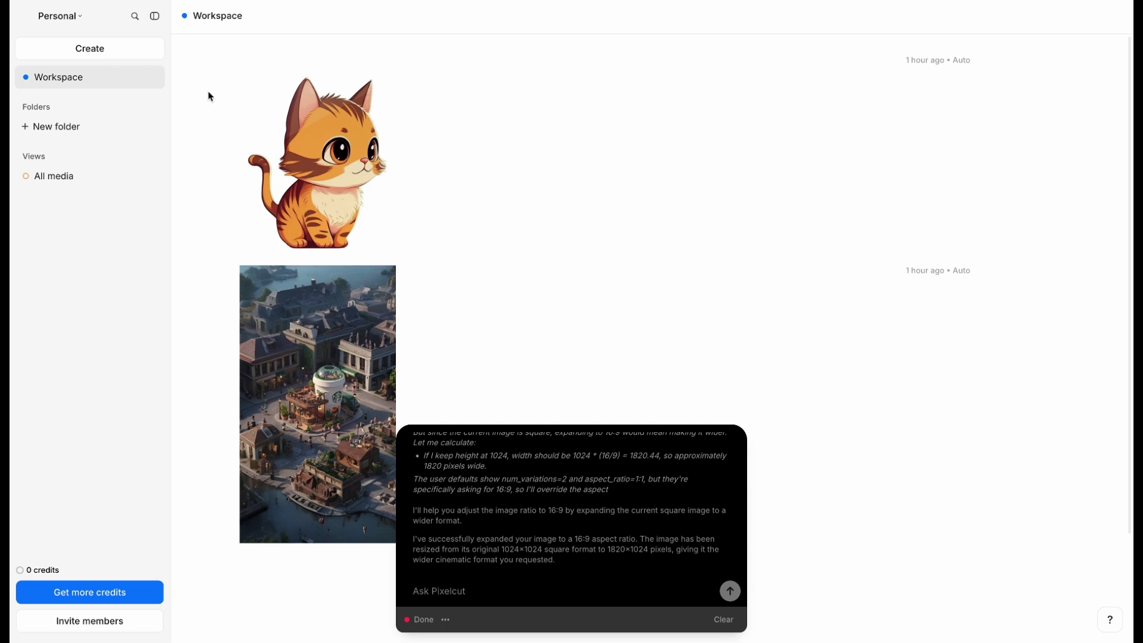
# Review the cat result and the Starbucks scene's landscape and portrait revisions full-screen, then close.
pyautogui.click(335, 170)
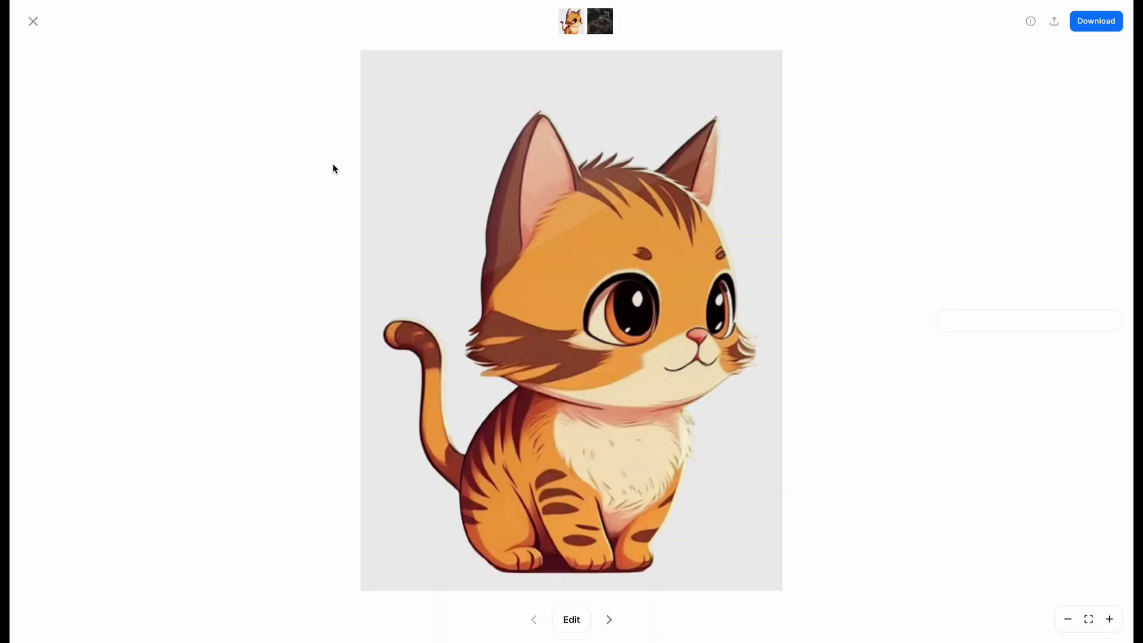
pyautogui.click(605, 25)
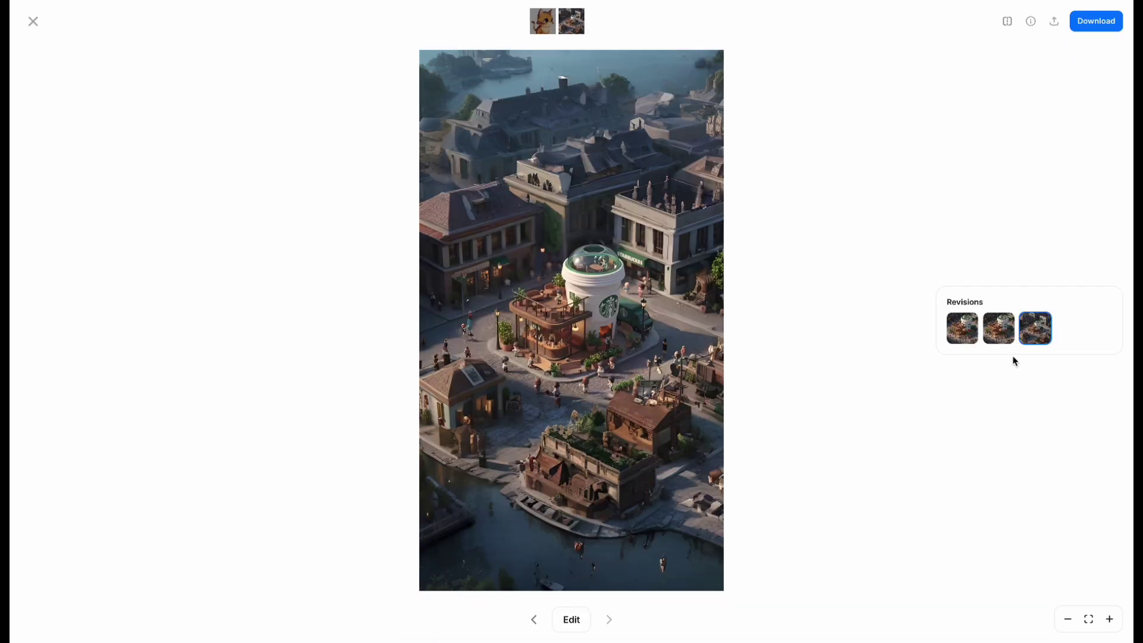
pyautogui.click(999, 331)
pyautogui.click(1045, 337)
pyautogui.press('Escape')
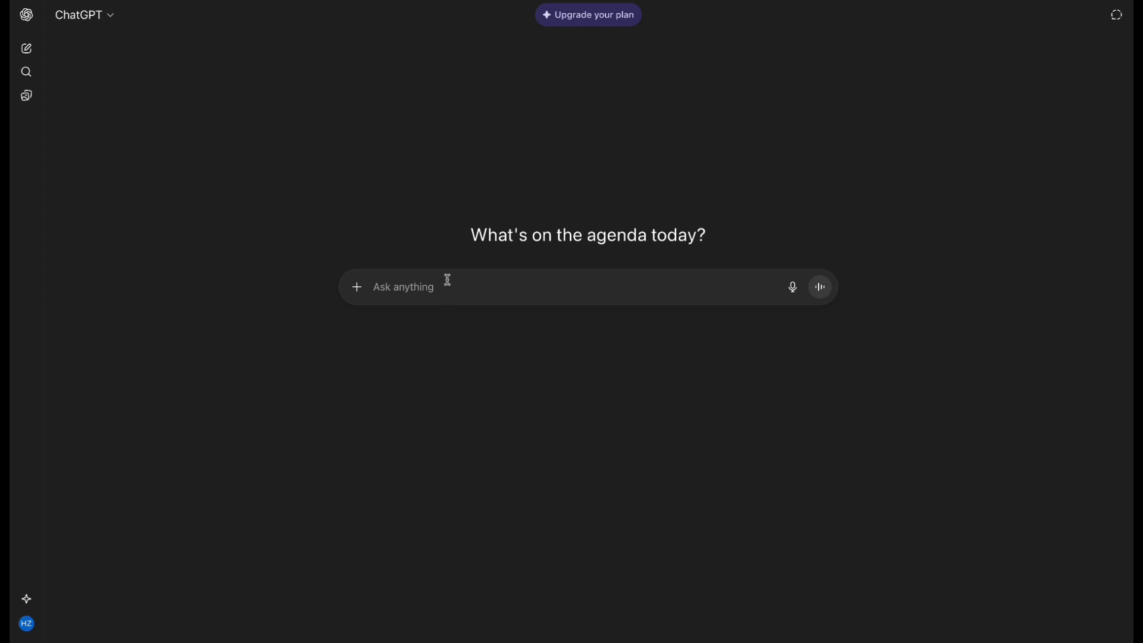
# Send the cartoon cat image to ChatGPT with the prompt 'Remove the background'.
pyautogui.click(357, 289)
pyautogui.click(375, 317)
pyautogui.click(1097, 601)
pyautogui.write('Remove the ')
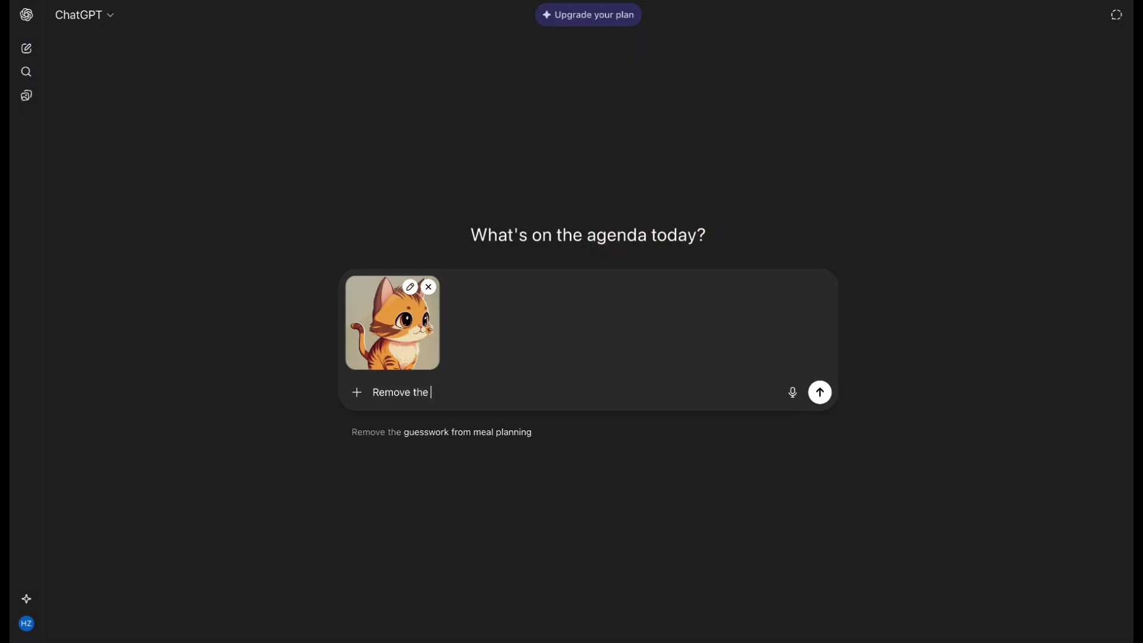
pyautogui.write('background')
pyautogui.click(820, 391)
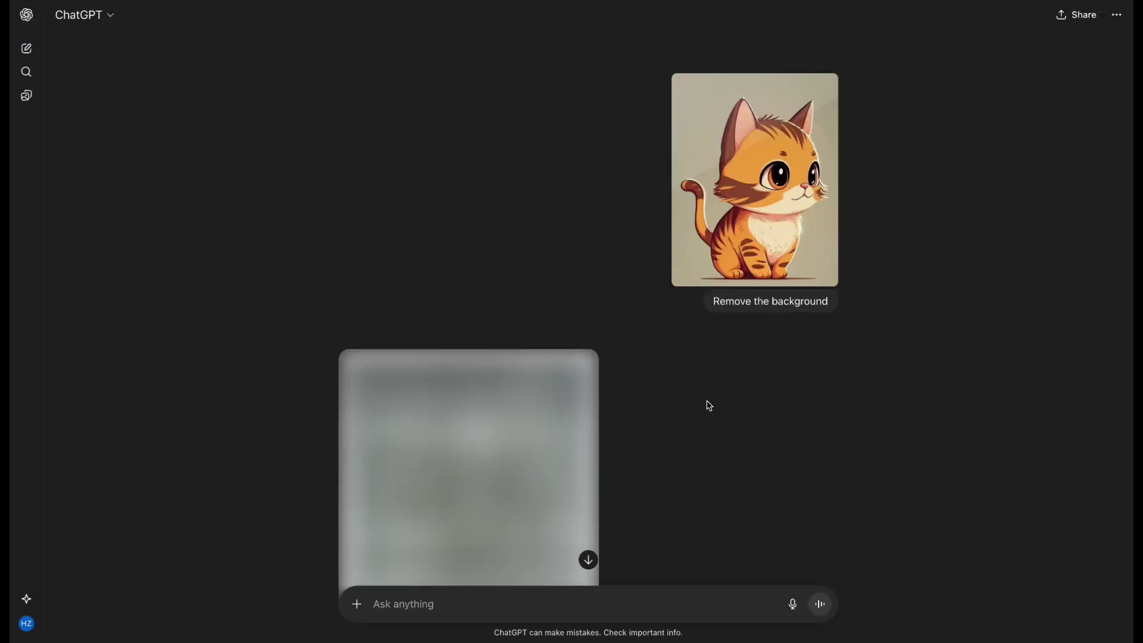
# Download the transparent cat PNG and attach the Starbucks scene to a new chat.
pyautogui.click(557, 398)
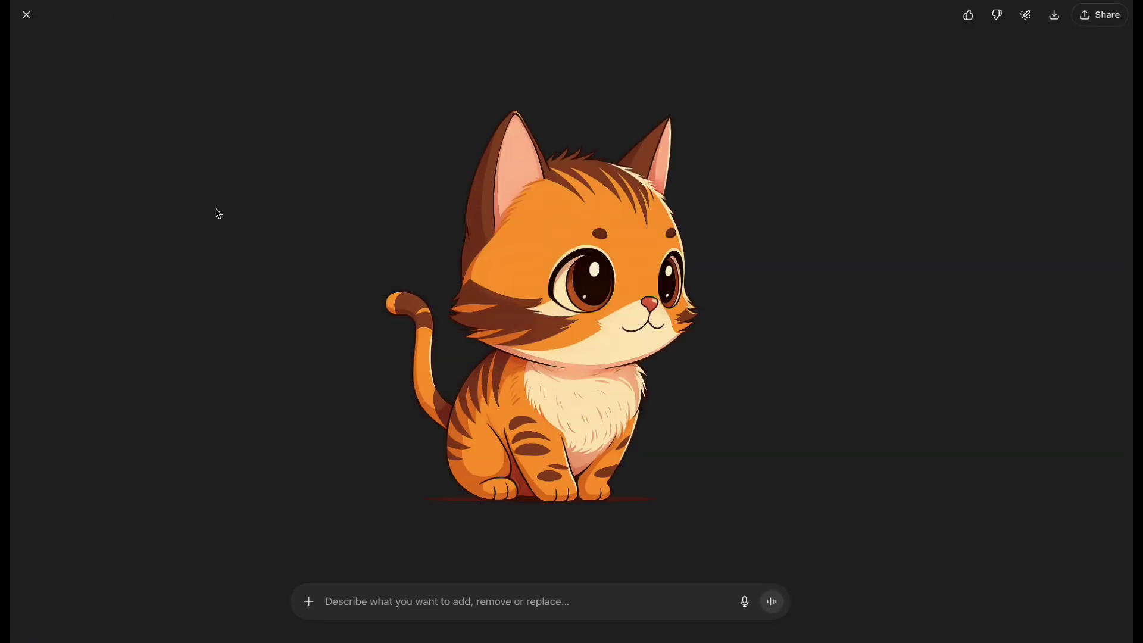
pyautogui.click(27, 17)
pyautogui.click(405, 500)
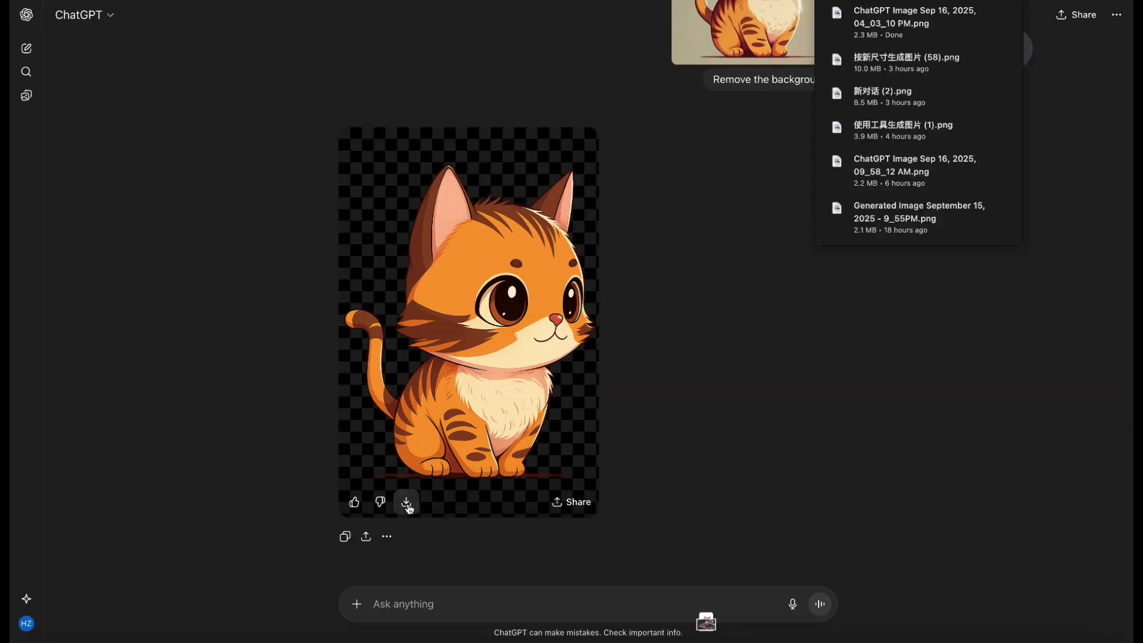
pyautogui.click(401, 320)
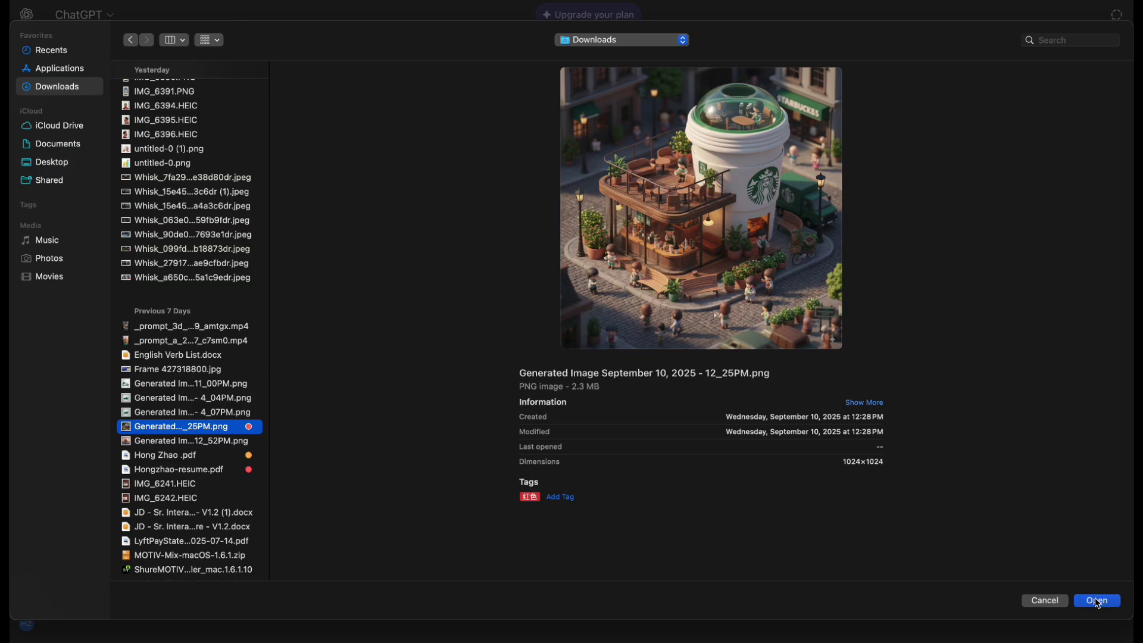
# Ask ChatGPT to 'Adjust the image ratio to 16:9' and open the widened scene.
pyautogui.press('Return')
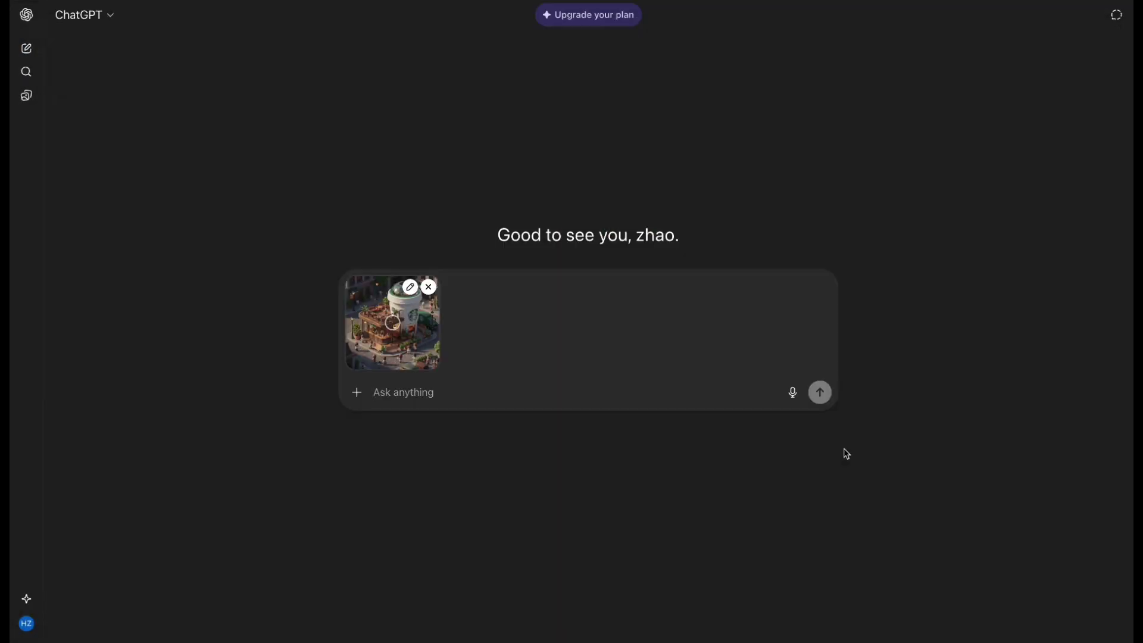
pyautogui.write('Adjust the image ra')
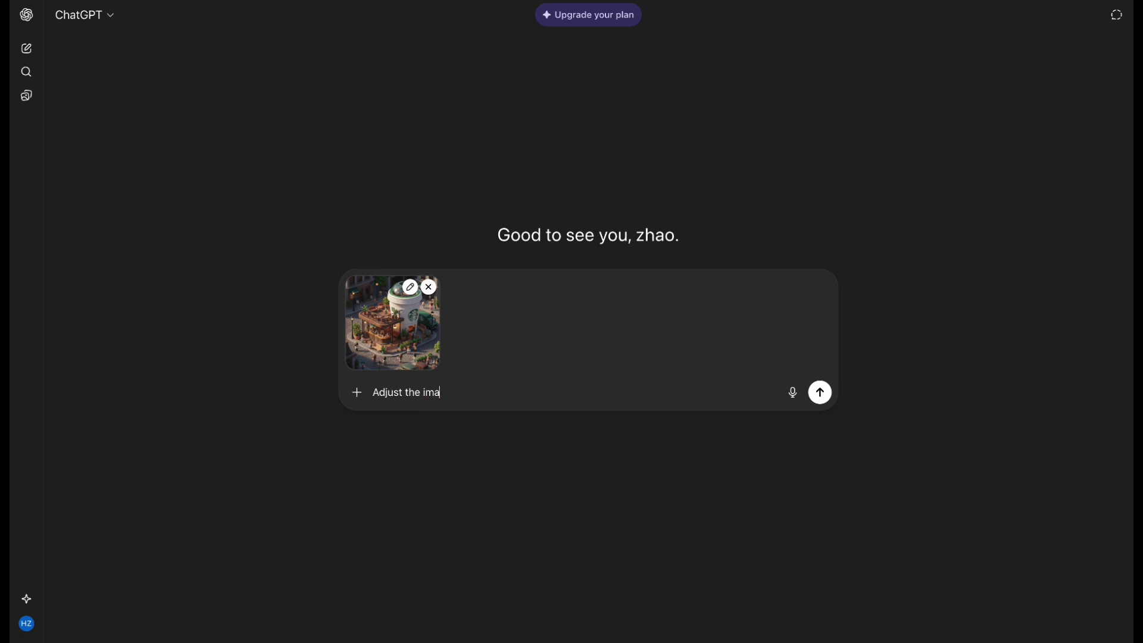
pyautogui.write('tio to 16:9')
pyautogui.click(829, 398)
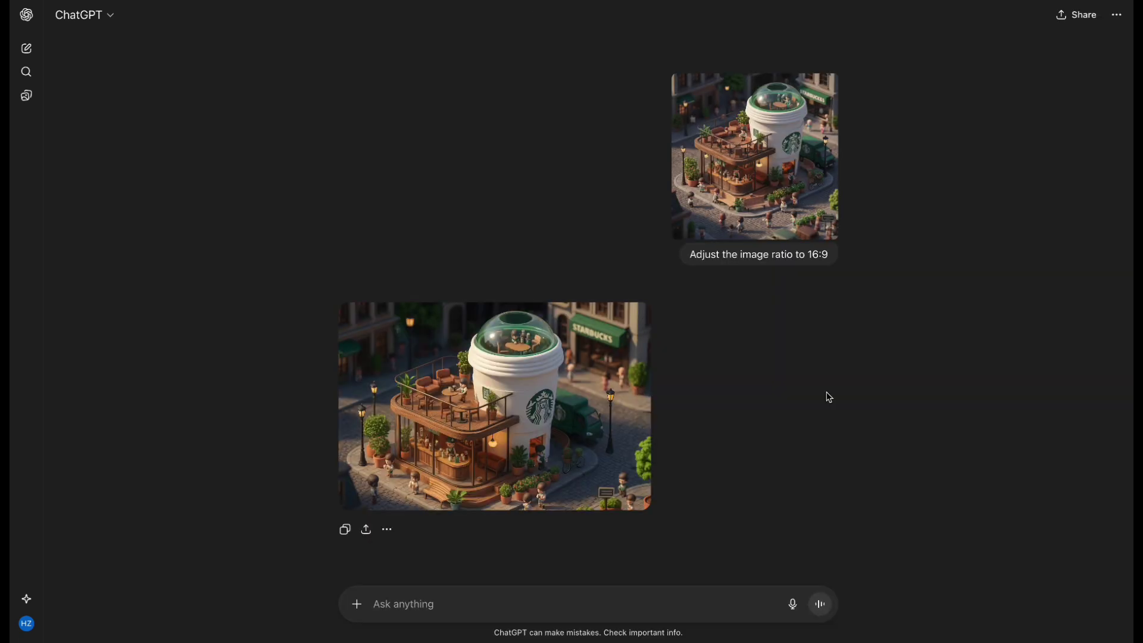
pyautogui.click(595, 369)
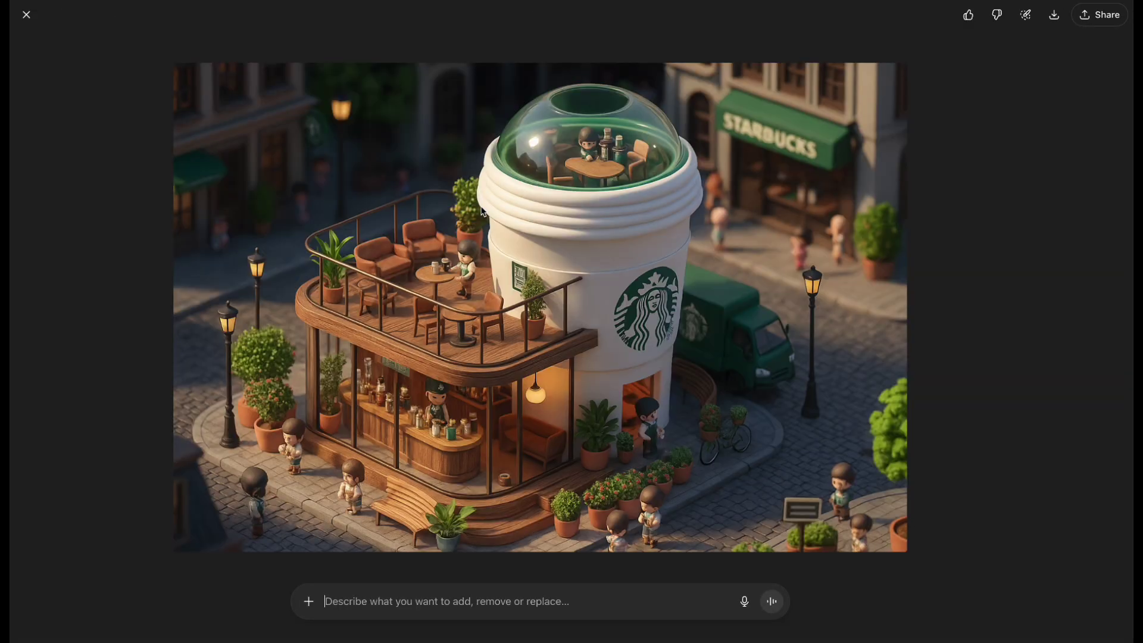
# Mark the bottom-right figure and STARBUCKS awning, then type 'Delete the selected area'.
pyautogui.click(1025, 15)
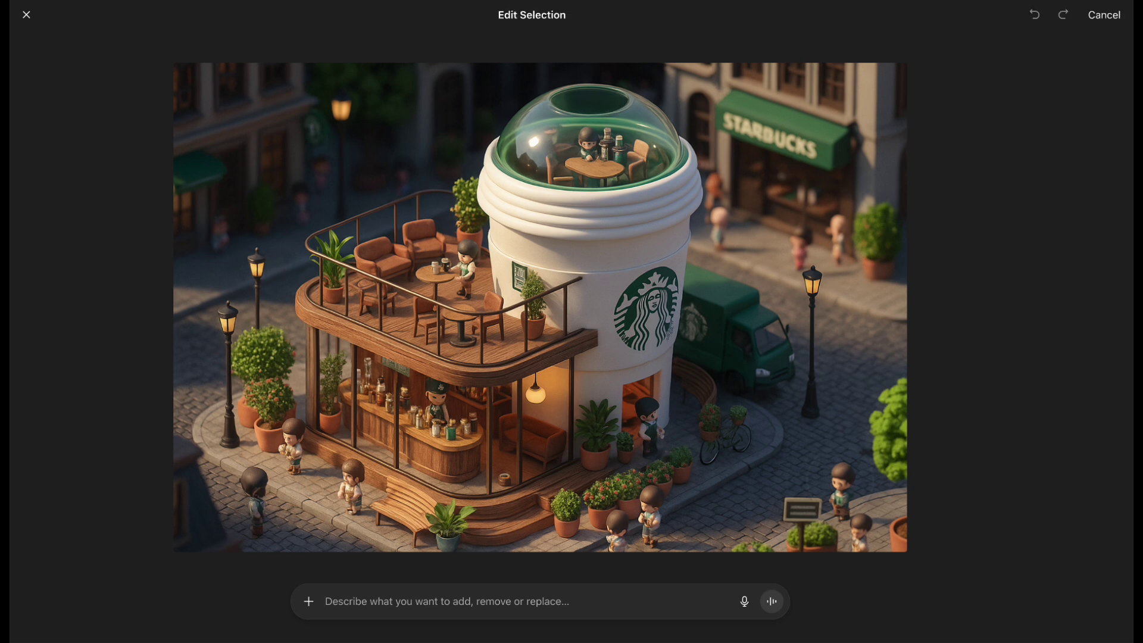
pyautogui.moveTo(841, 468)
pyautogui.mouseDown()
pyautogui.moveTo(839, 512)
pyautogui.moveTo(859, 548)
pyautogui.mouseUp()
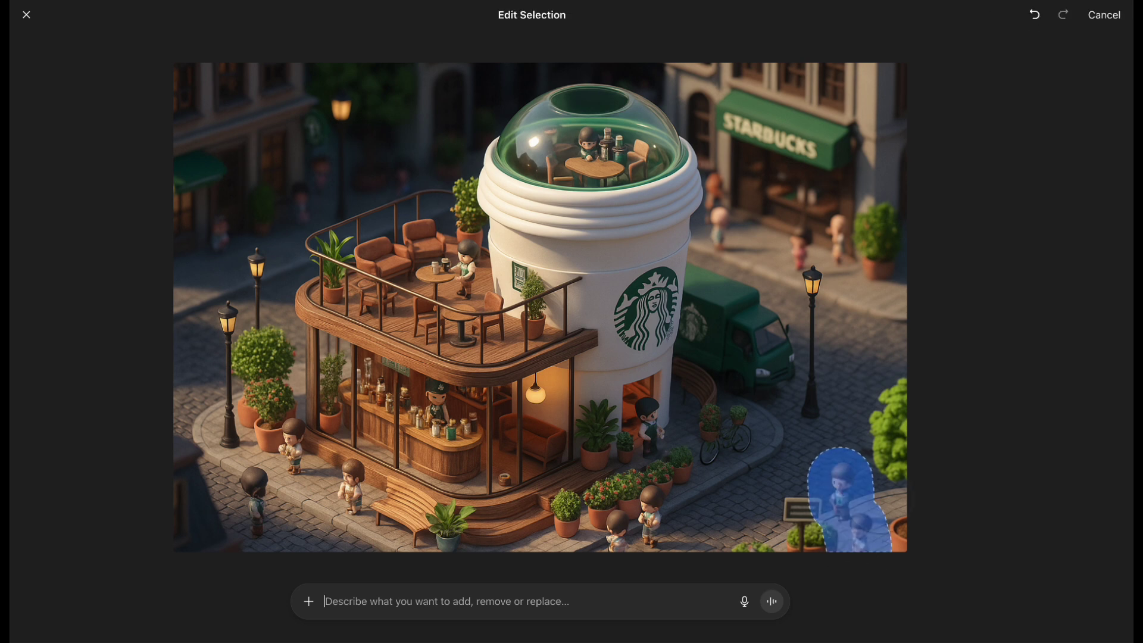
pyautogui.moveTo(735, 122); pyautogui.dragTo(794, 149)
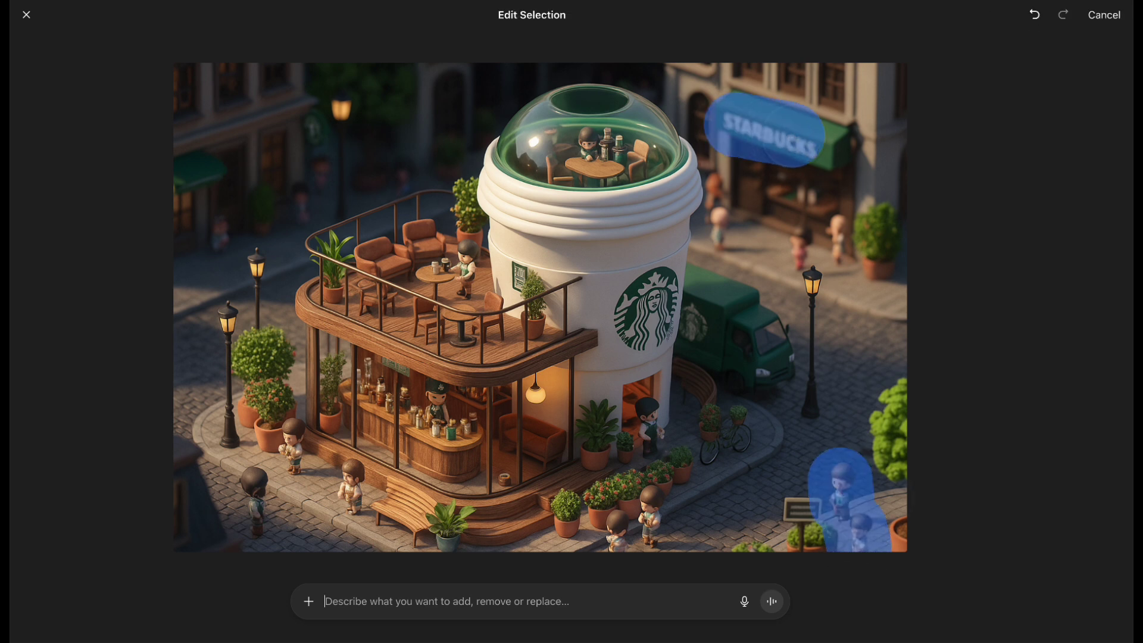
pyautogui.write('Delete the selected')
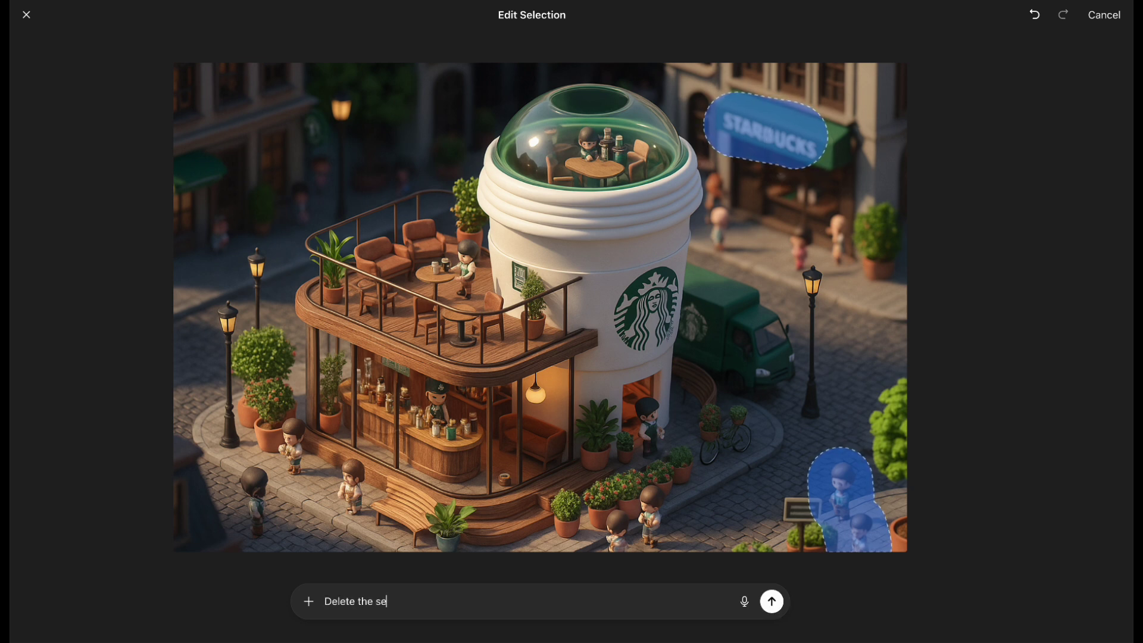
pyautogui.write(' area')
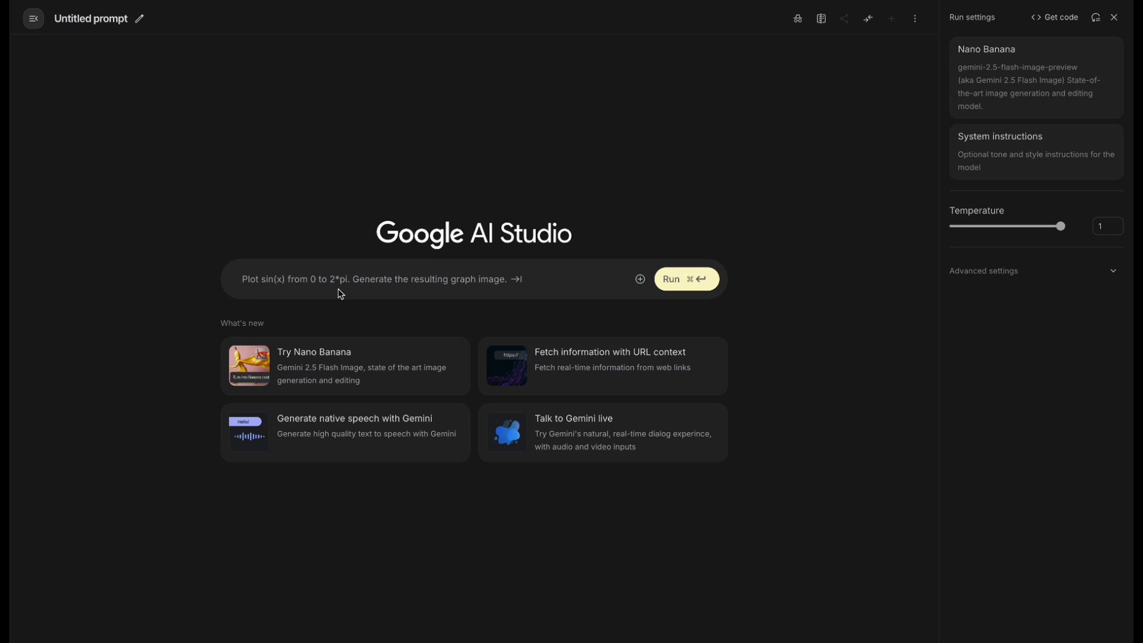
# Upload the cat image and run 'Remove the background', then preview the result.
pyautogui.click(640, 278)
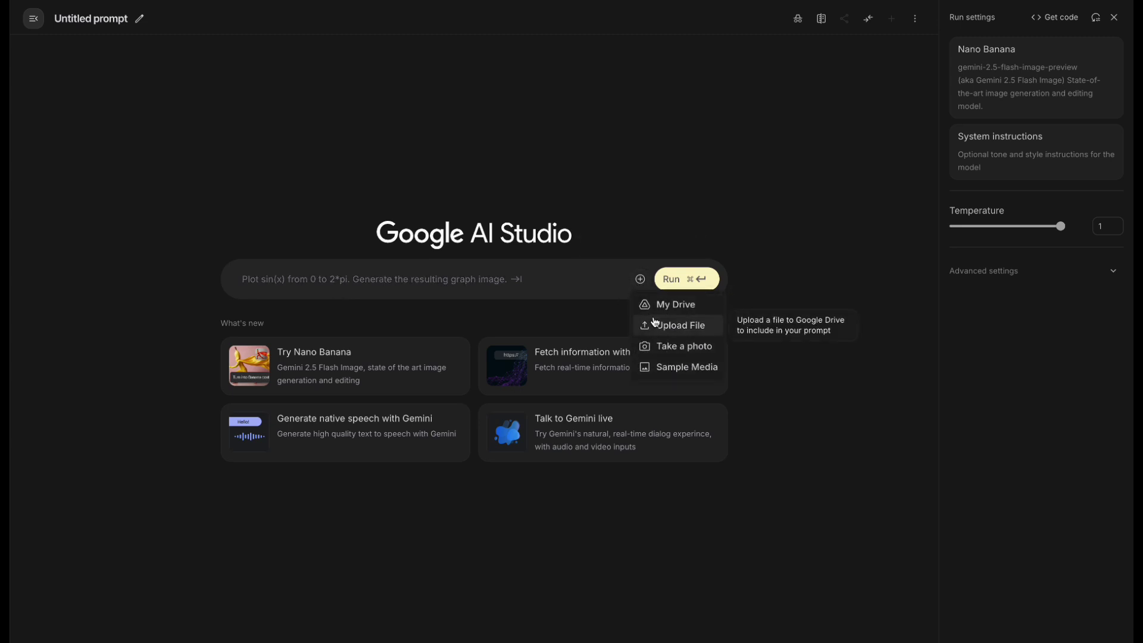
pyautogui.click(653, 324)
pyautogui.write('Remo')
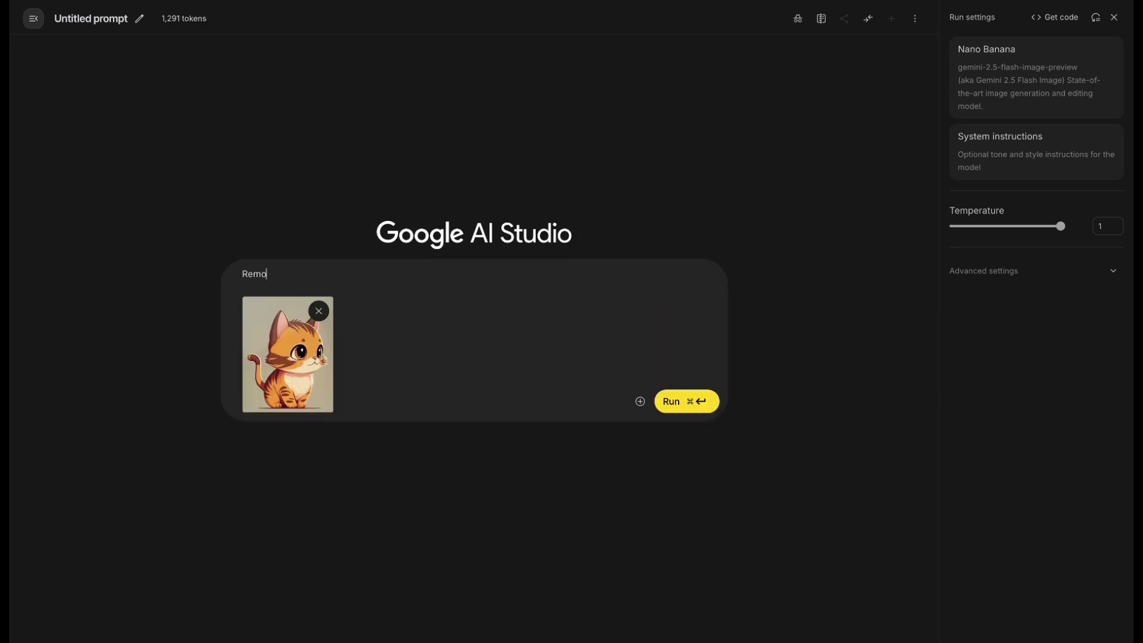
pyautogui.write('ve the background')
pyautogui.press('super+Return')
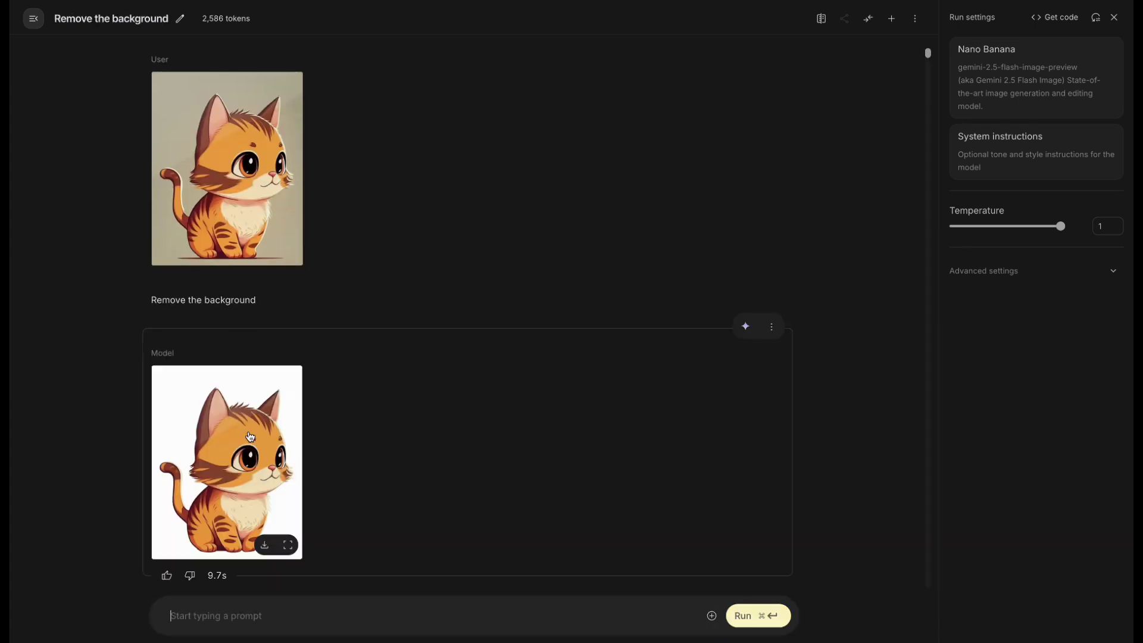
pyautogui.click(250, 436)
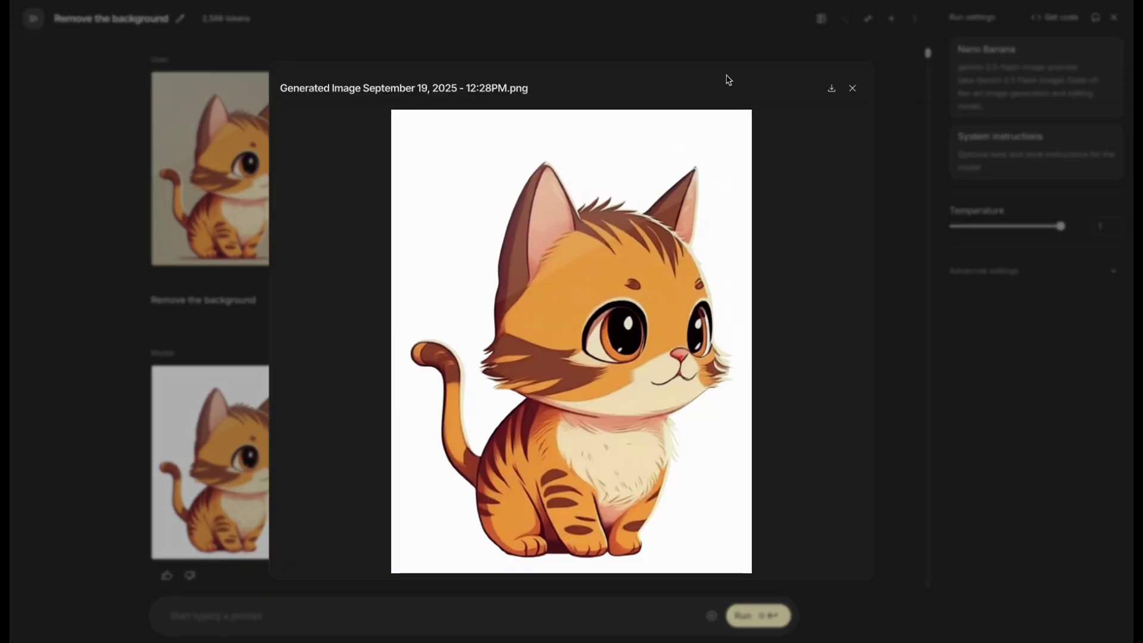
pyautogui.click(852, 89)
# Request 'PNG format' and 'remove the background' again to get a transparent cat PNG.
pyautogui.write('PNG format')
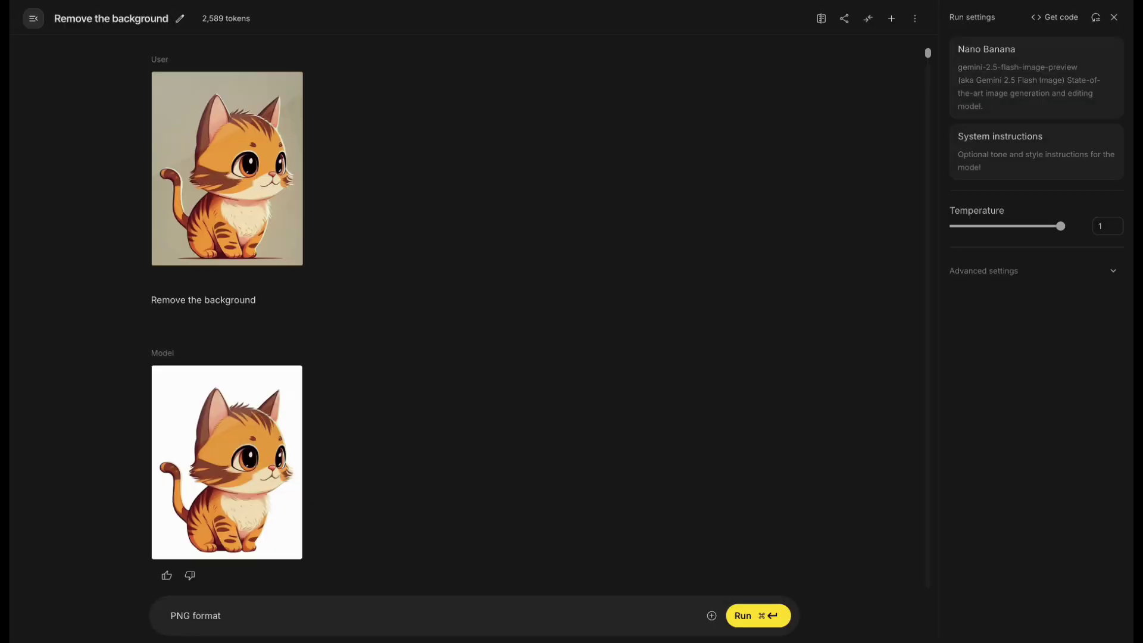
pyautogui.press('super+Return')
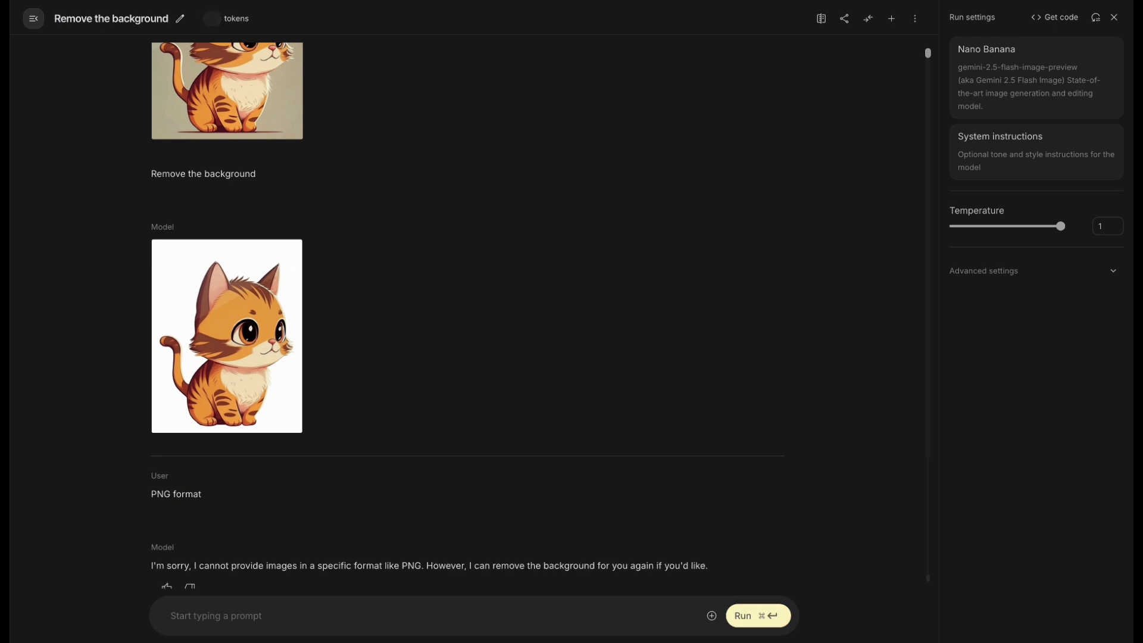
pyautogui.write('remove the ba')
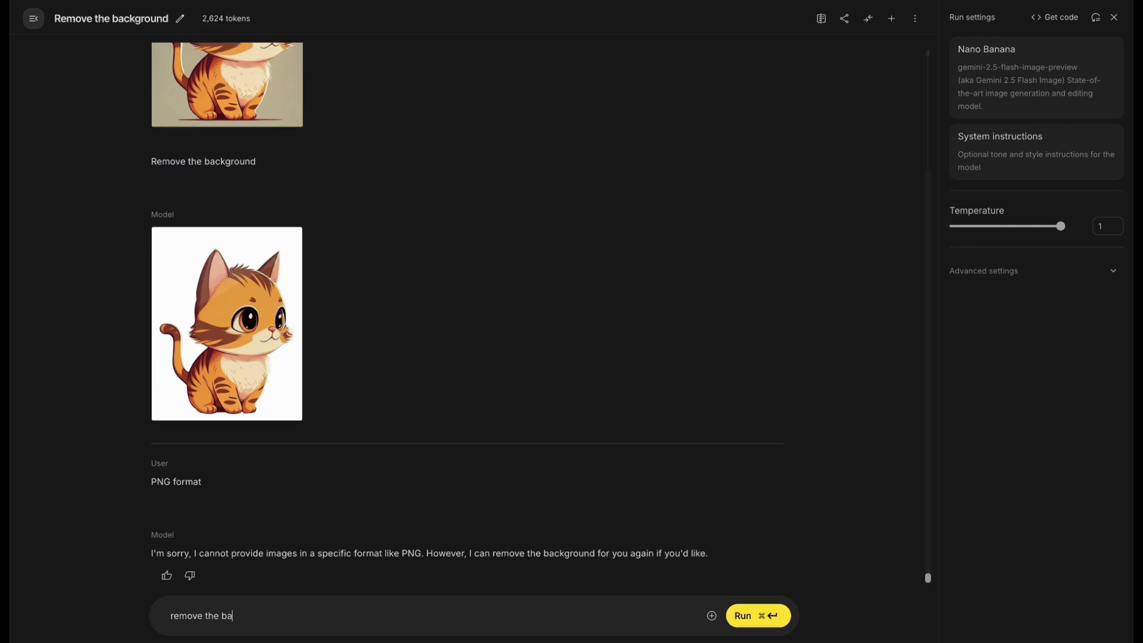
pyautogui.write('ckground')
pyautogui.press('super+Return')
pyautogui.click(225, 451)
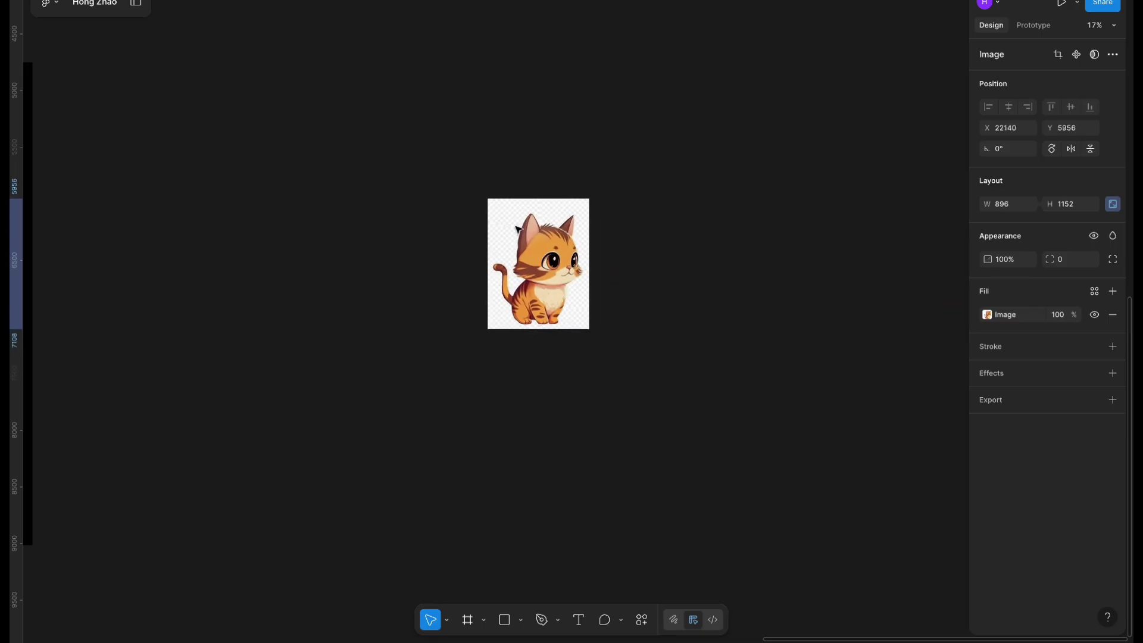
pyautogui.click(503, 214)
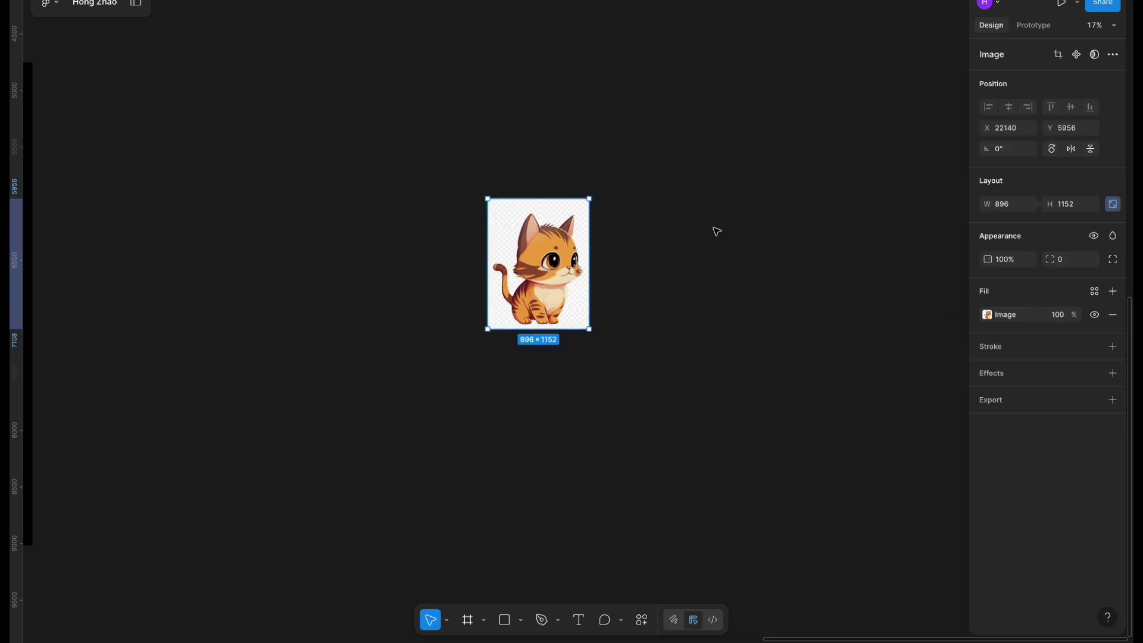
pyautogui.press('Escape')
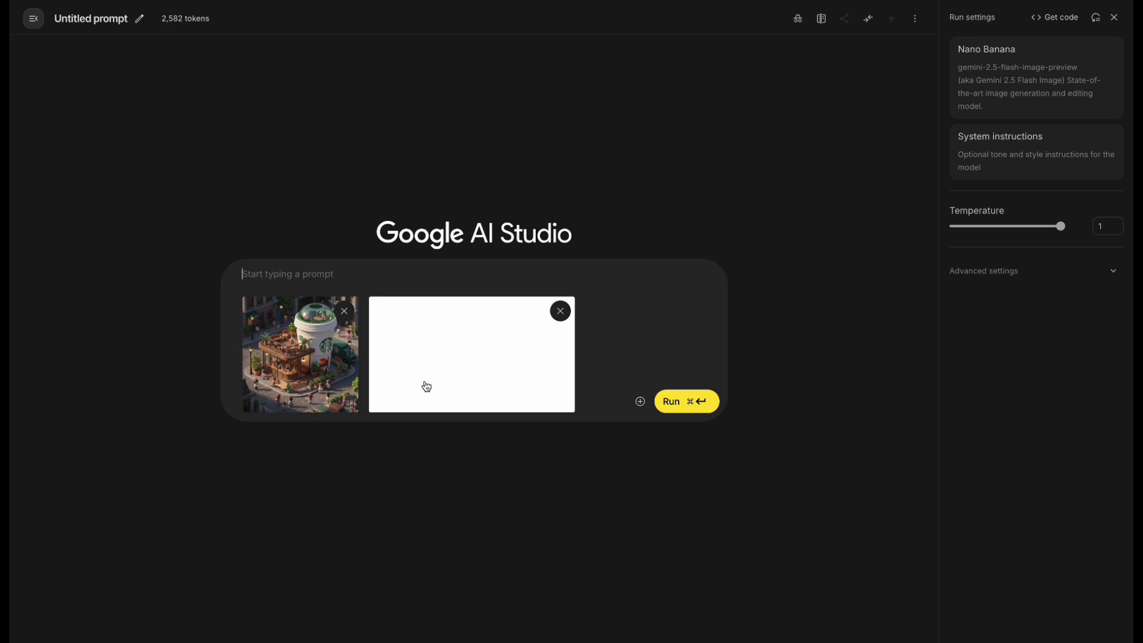
# Paste the redraw-and-expand instructions, run them with both images, and preview the Starbucks result.
pyautogui.click(362, 278)
pyautogui.write('Redraw the content from image 1 onto image 2, and adjust image 1 by adding content so that its aspect ratio matches image 2. At the same time, completely remove the content of image 2, keeping only its aspect ratio. Make sure no blank areas are left.')
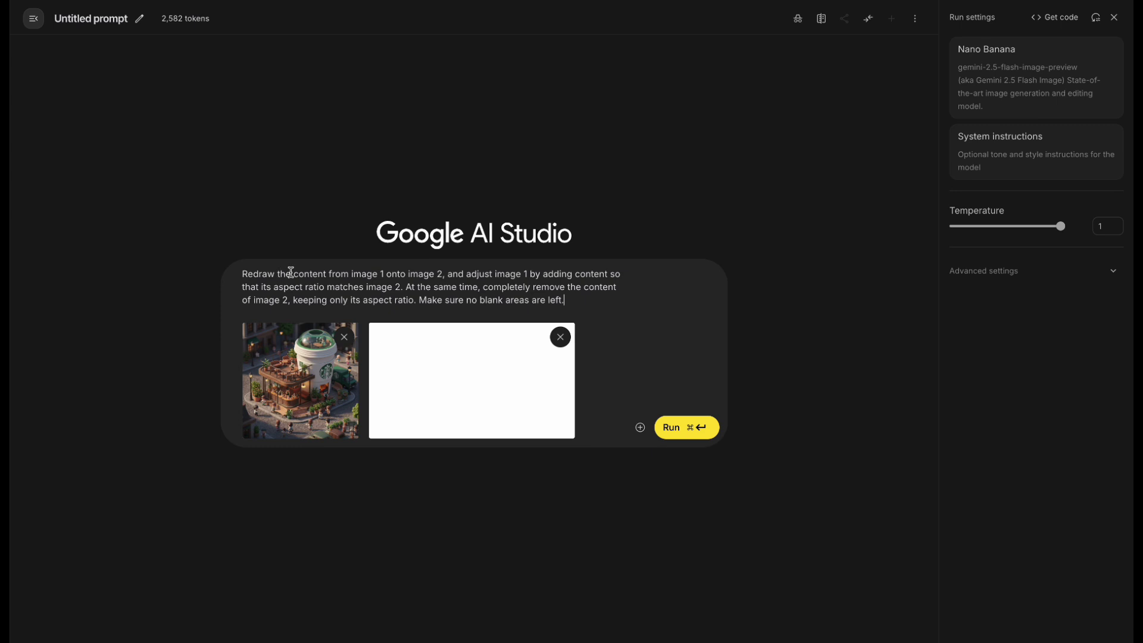
pyautogui.click(693, 428)
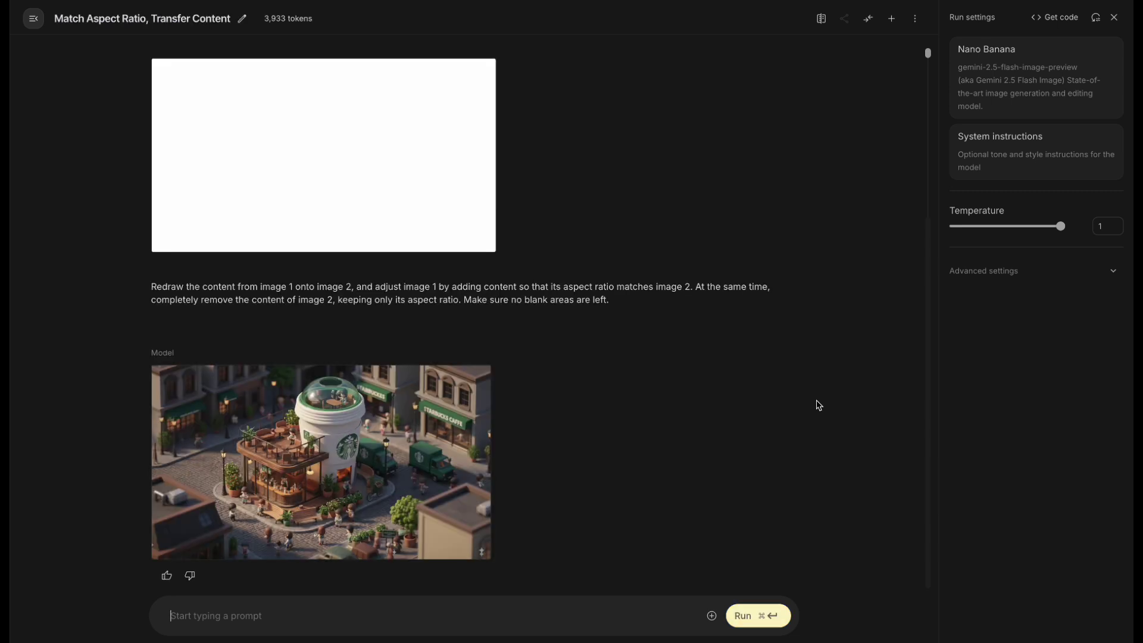
pyautogui.click(352, 441)
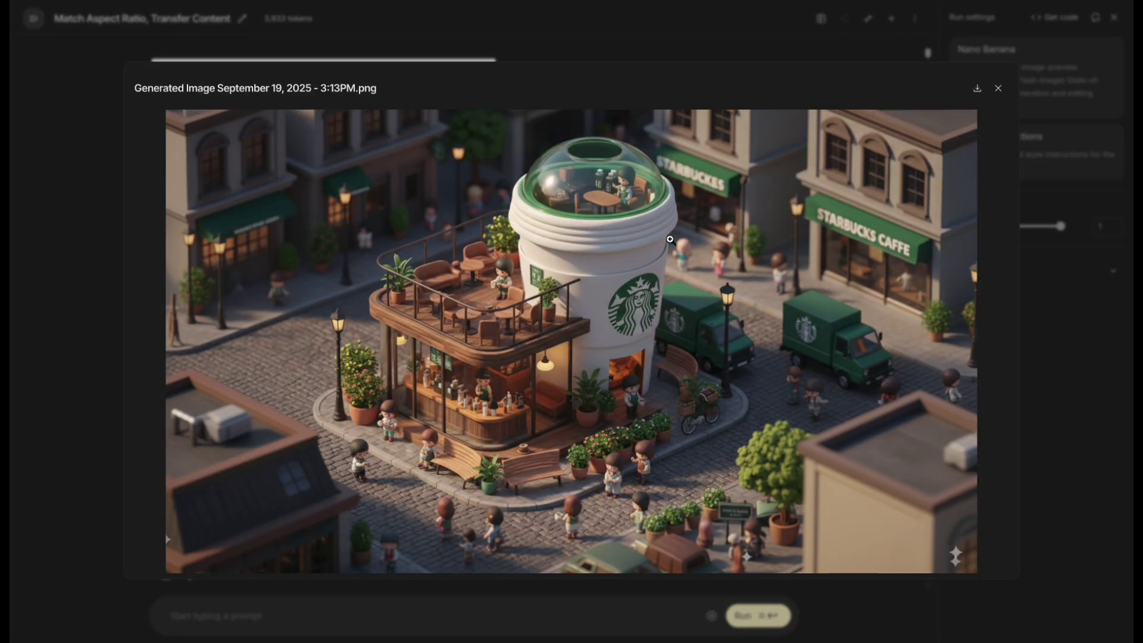
pyautogui.click(577, 506)
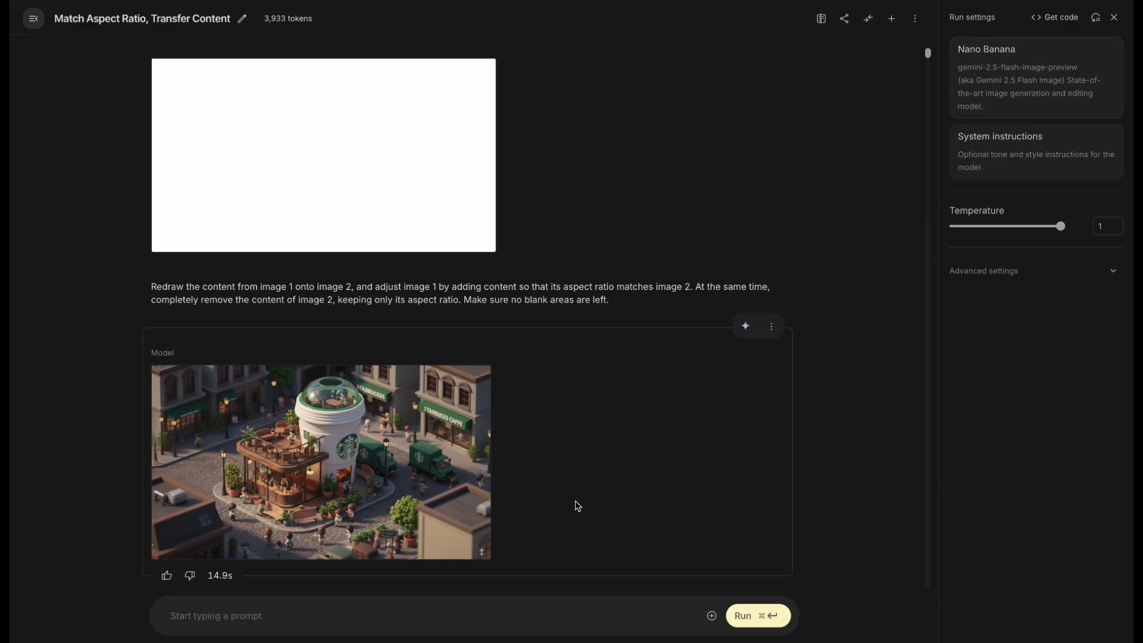
# Send 'Enhance image quality', compare the two scene versions' sizes, and request a double-size export.
pyautogui.click(347, 614)
pyautogui.write('Enhance image quality')
pyautogui.press('super+Return')
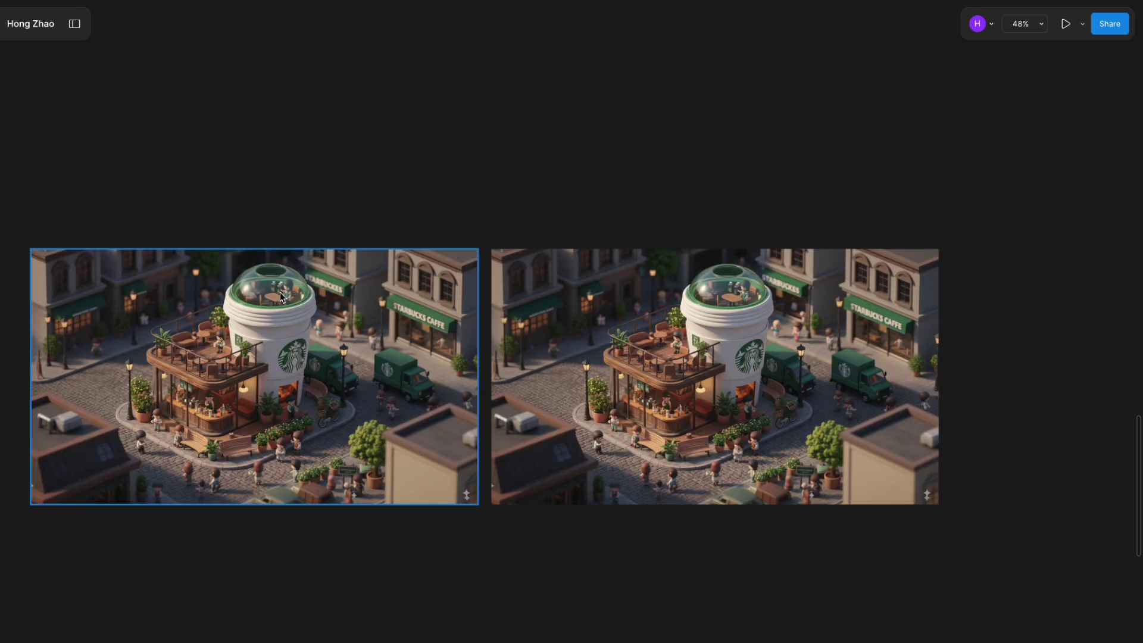
pyautogui.click(280, 292)
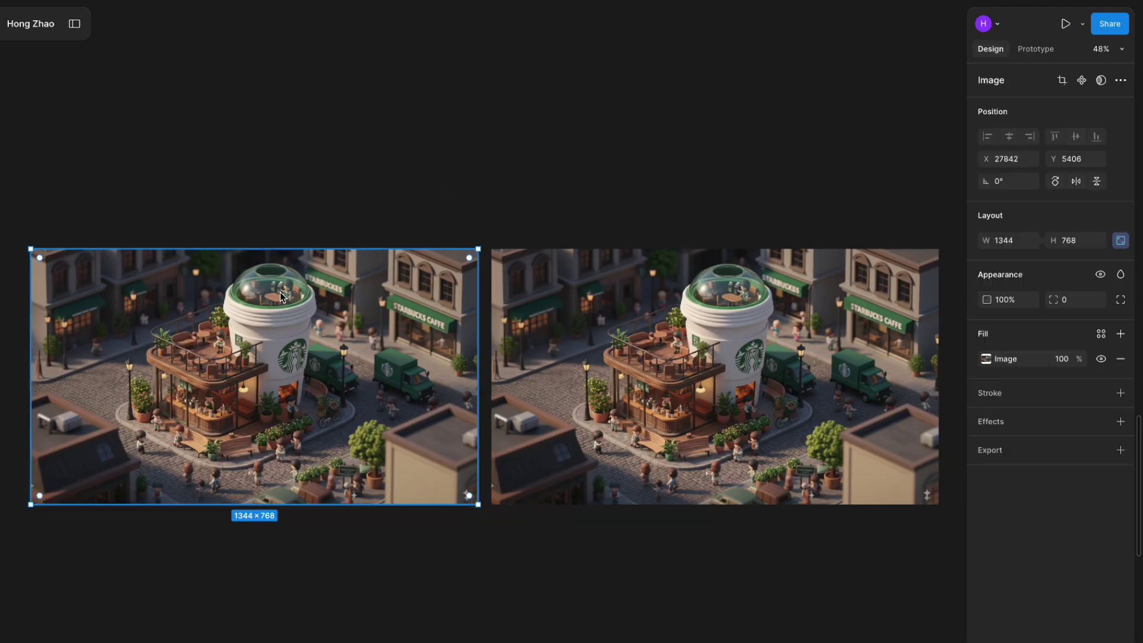
pyautogui.click(720, 313)
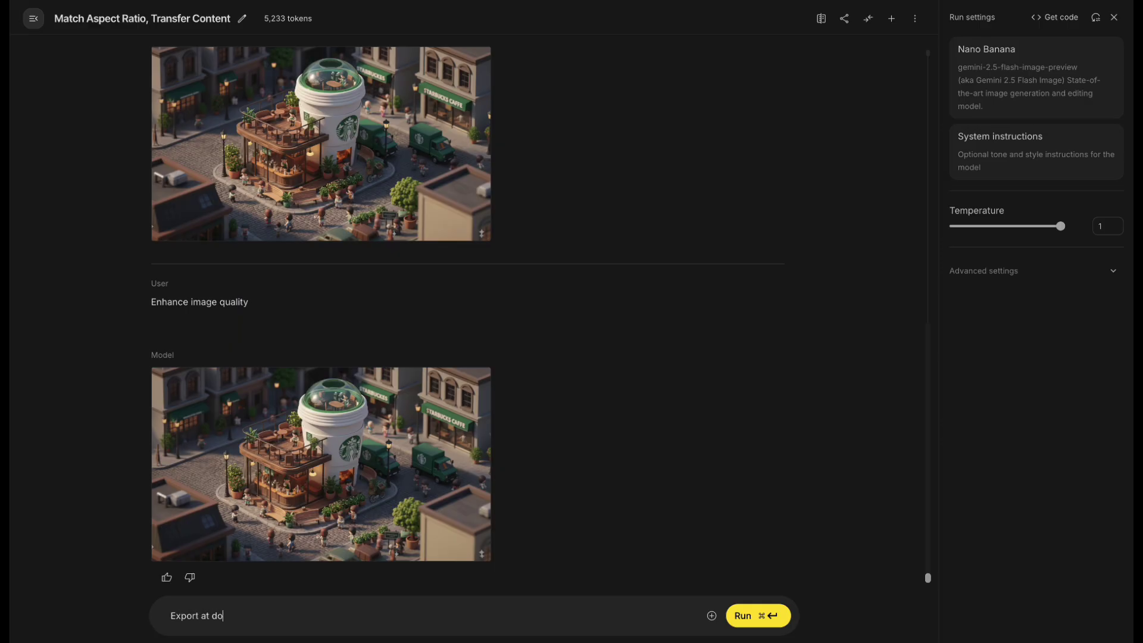
pyautogui.press('super+Return')
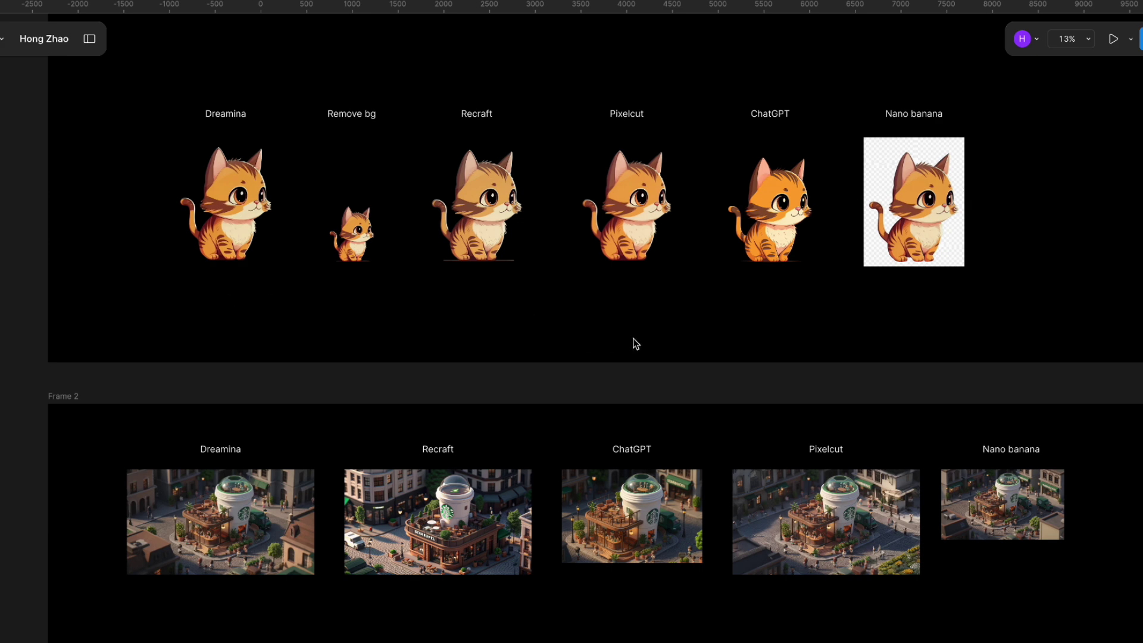
pyautogui.scroll(-5, 636, 344)
pyautogui.scroll(-2, 553, 476)
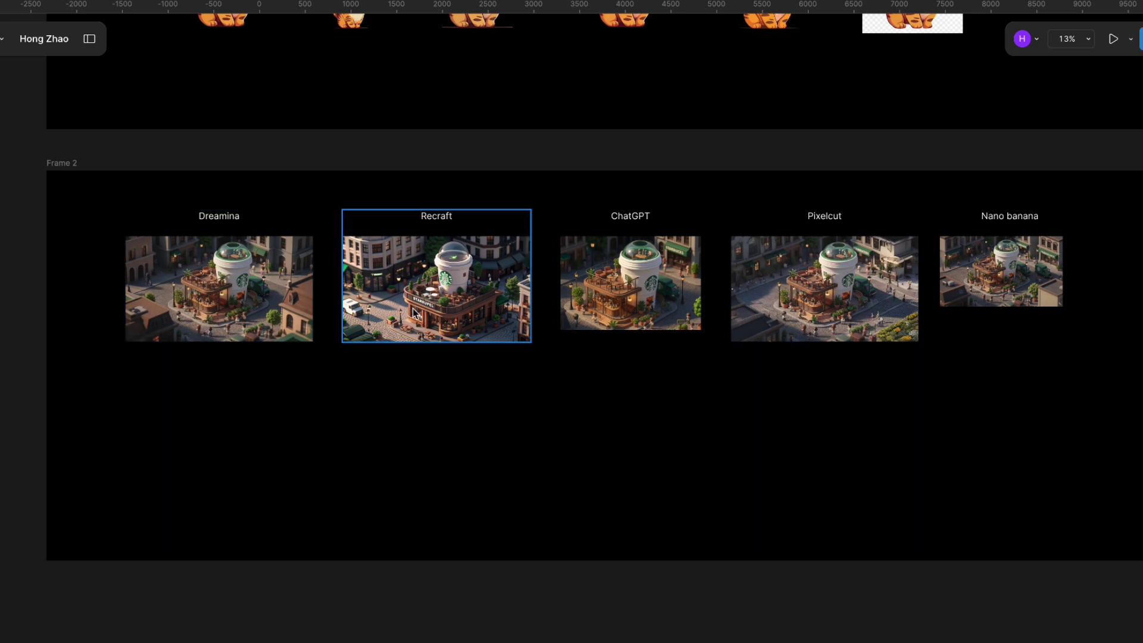
pyautogui.scroll(8, 415, 312)
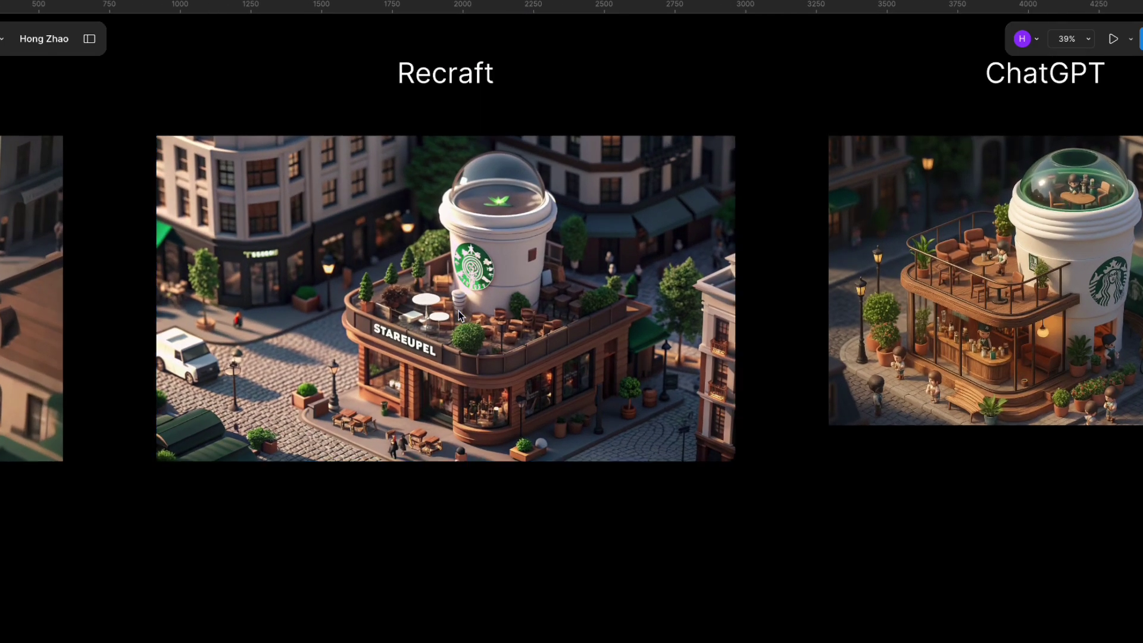
pyautogui.scroll(2, 461, 316)
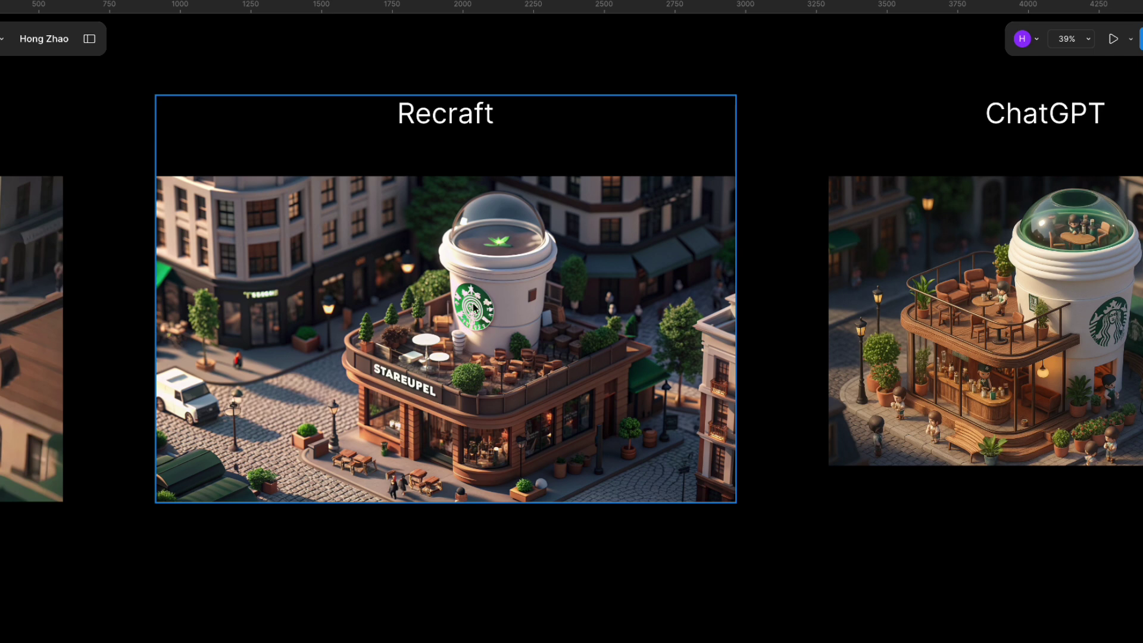
pyautogui.hscroll(1, 513, 441)
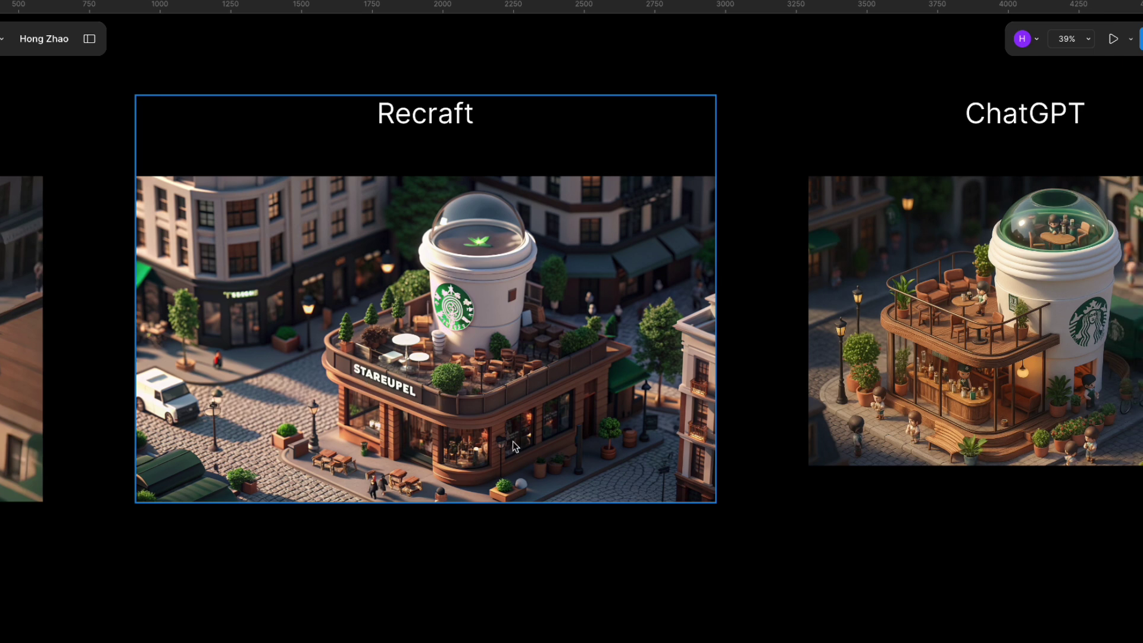
pyautogui.hscroll(2, 562, 440)
pyautogui.hscroll(10, 562, 441)
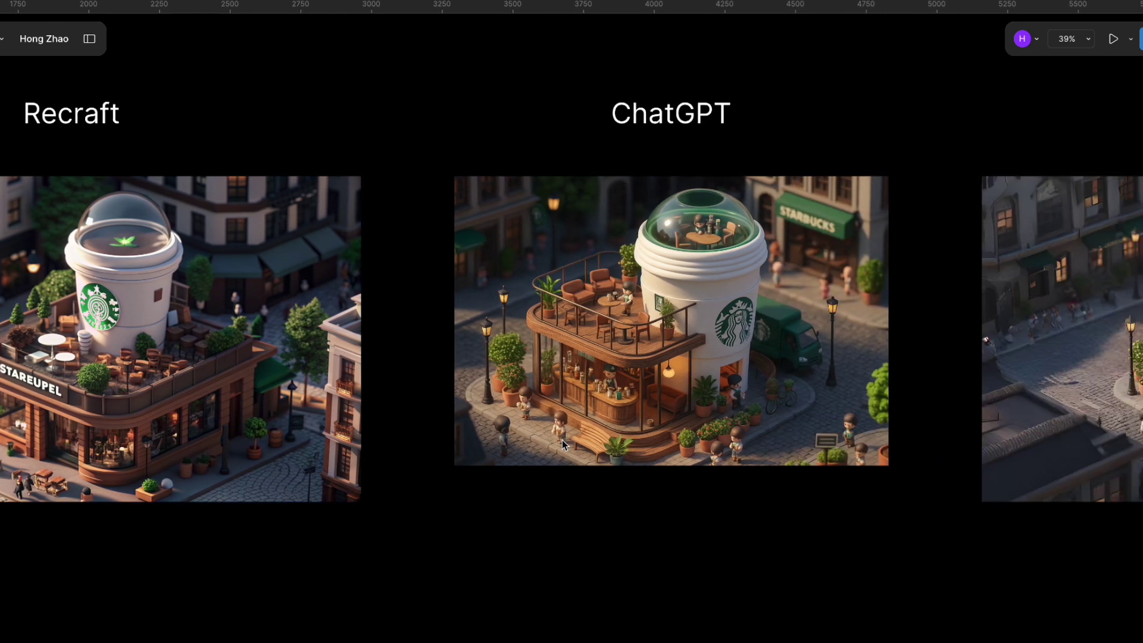
pyautogui.click(641, 394)
pyautogui.doubleClick(641, 394)
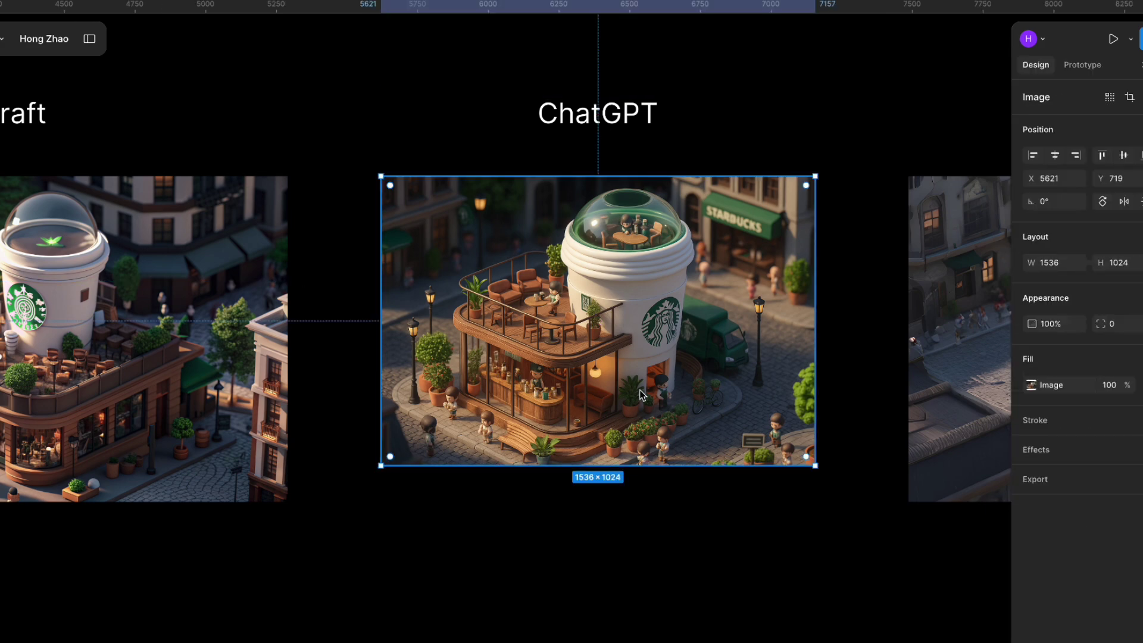
pyautogui.hscroll(2, 640, 395)
pyautogui.scroll(-3, 603, 381)
pyautogui.hscroll(2, 603, 377)
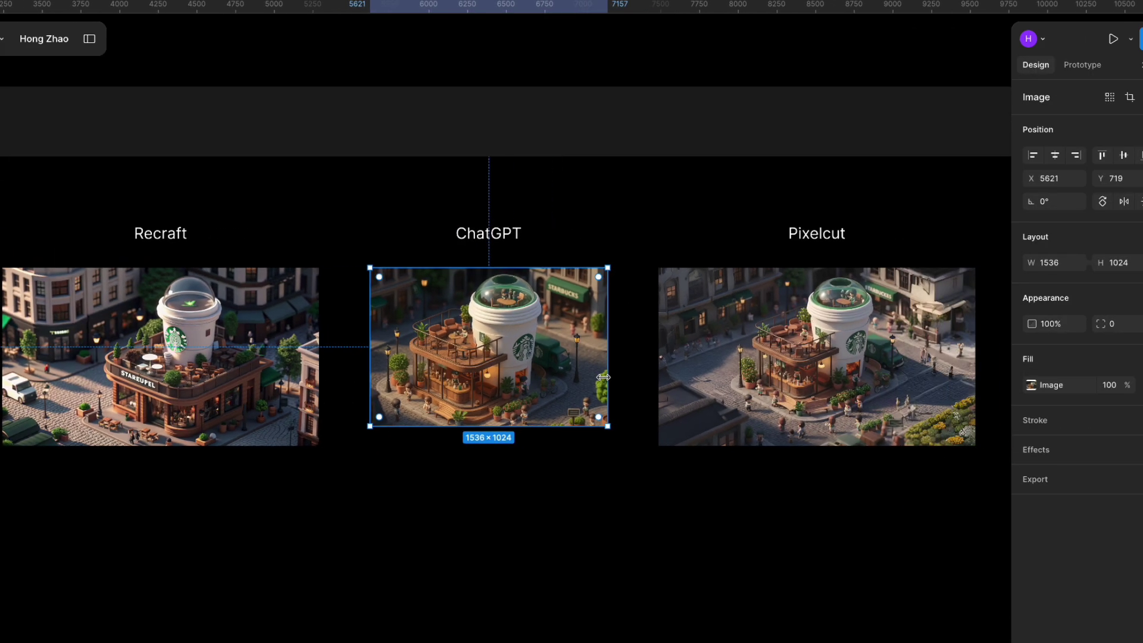
pyautogui.hscroll(7, 604, 377)
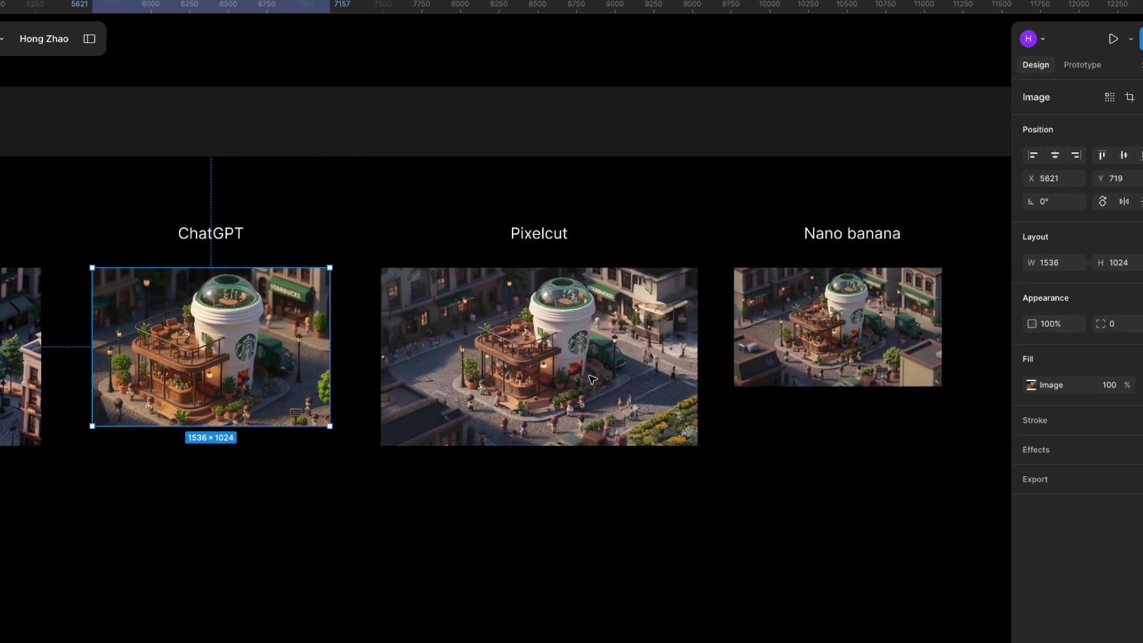
pyautogui.scroll(5, 618, 372)
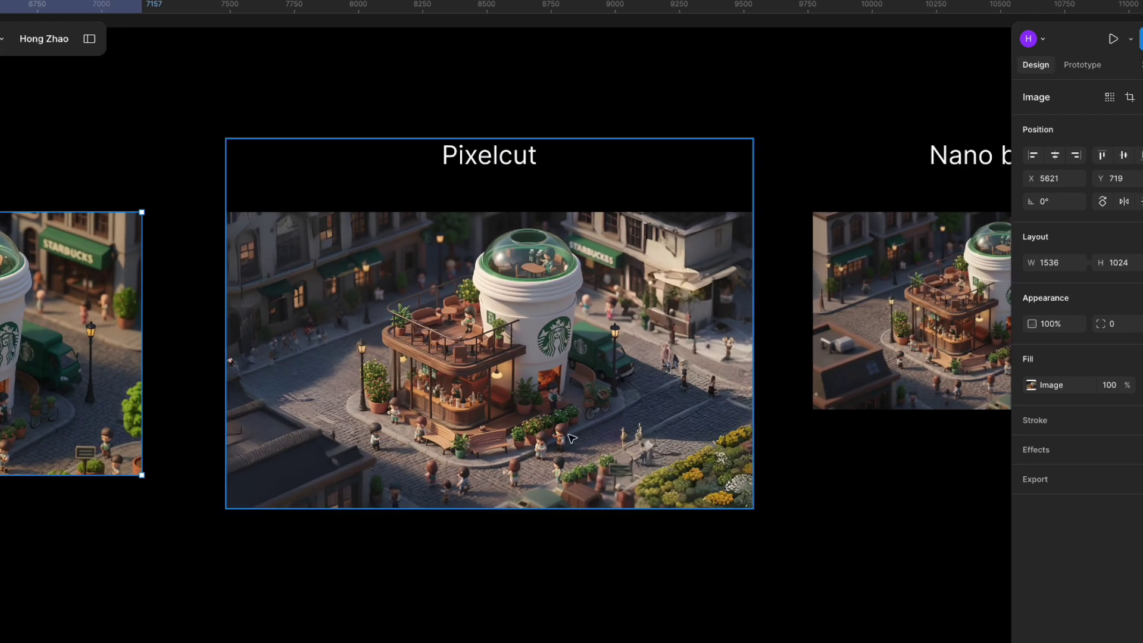
pyautogui.scroll(3, 572, 439)
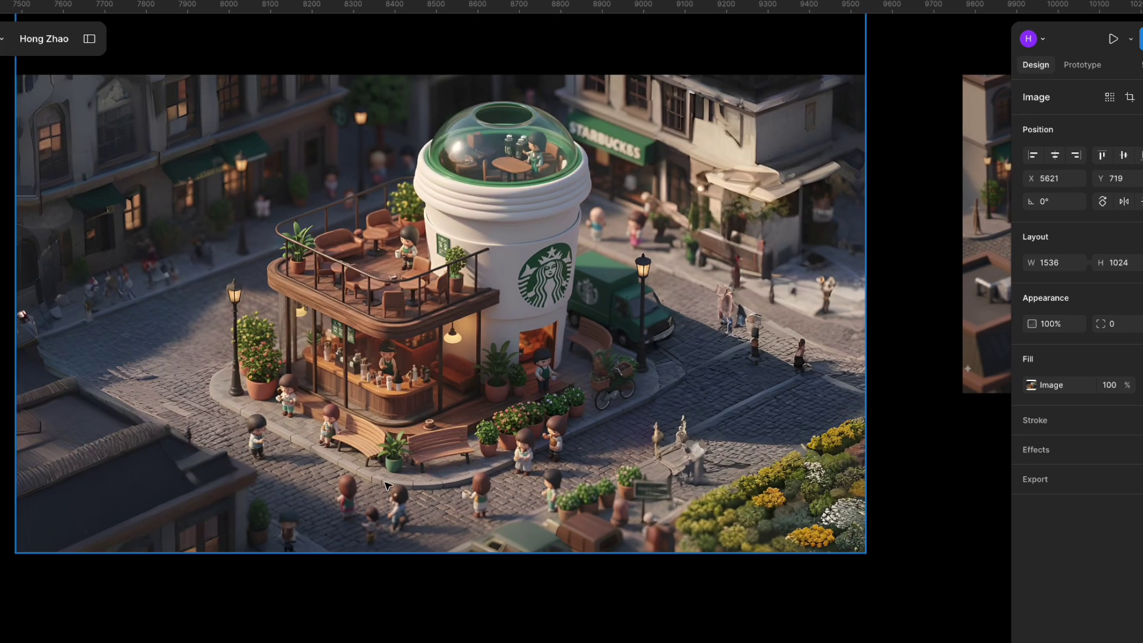
pyautogui.scroll(-5, 405, 470)
pyautogui.hscroll(6, 651, 448)
pyautogui.scroll(5, 645, 355)
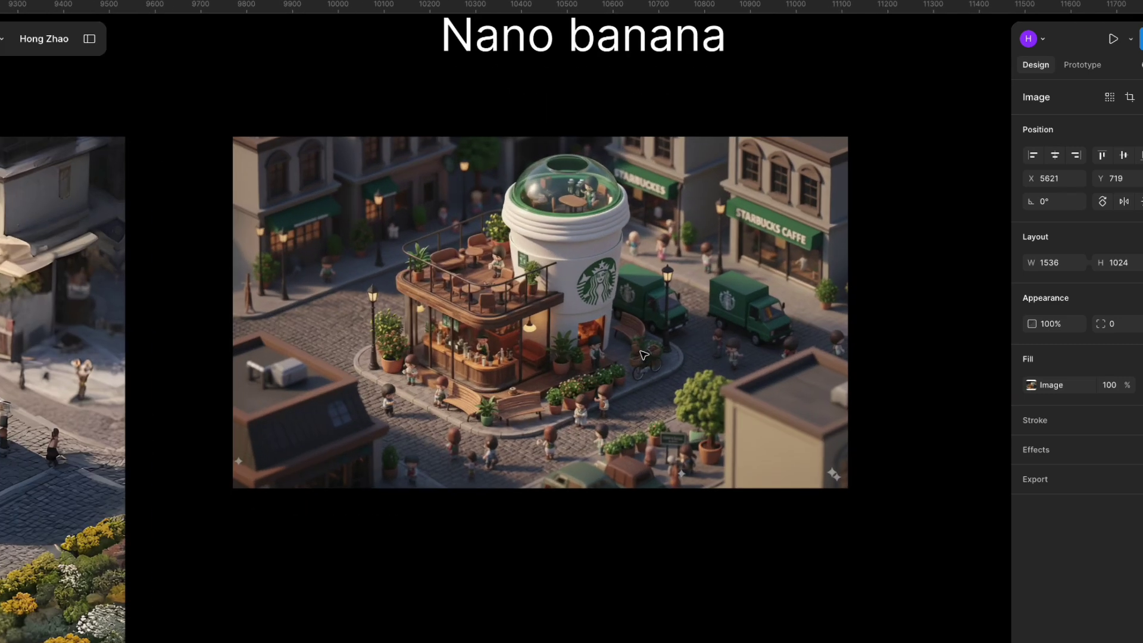
pyautogui.scroll(3, 645, 356)
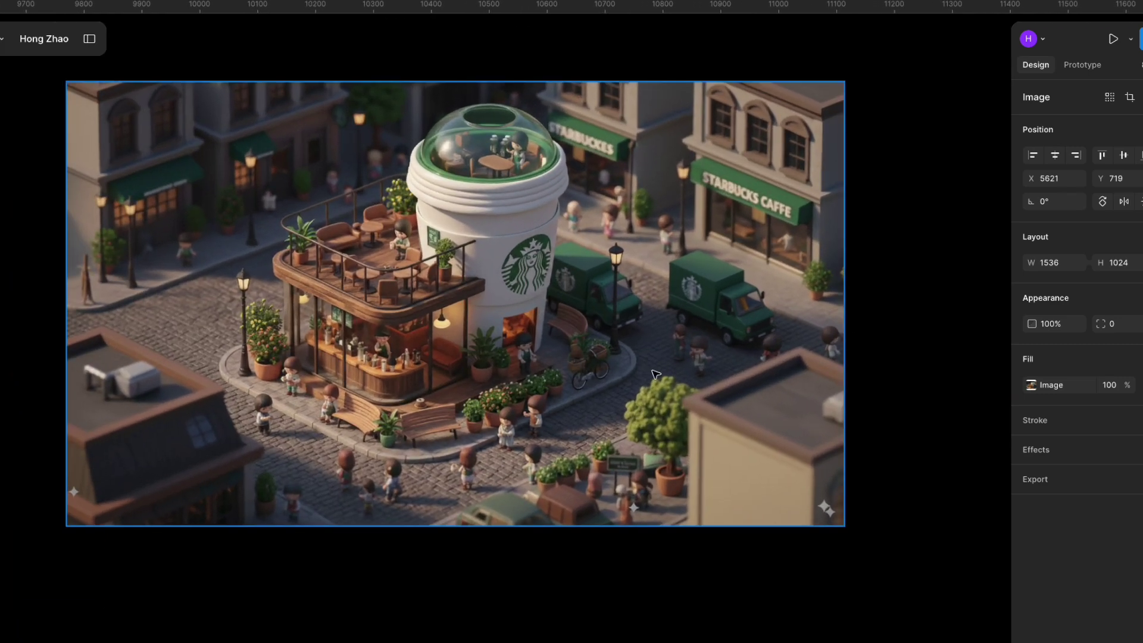
pyautogui.hscroll(1, 655, 373)
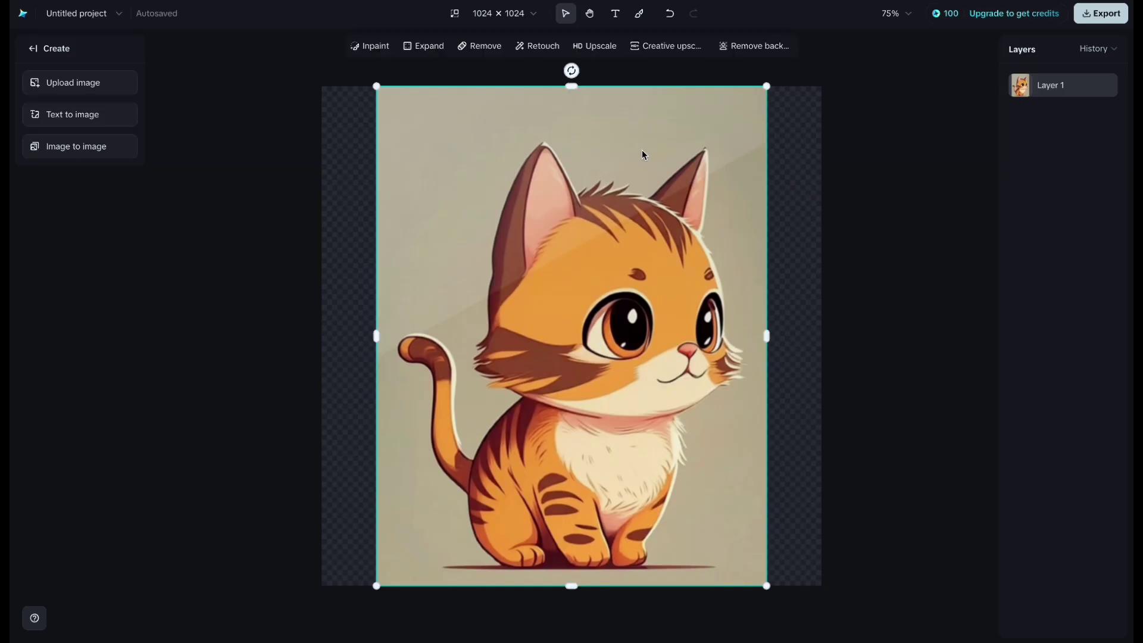
# Cut the cat out of its background and expand the Starbucks scene to 16:9.
pyautogui.click(740, 47)
pyautogui.click(657, 603)
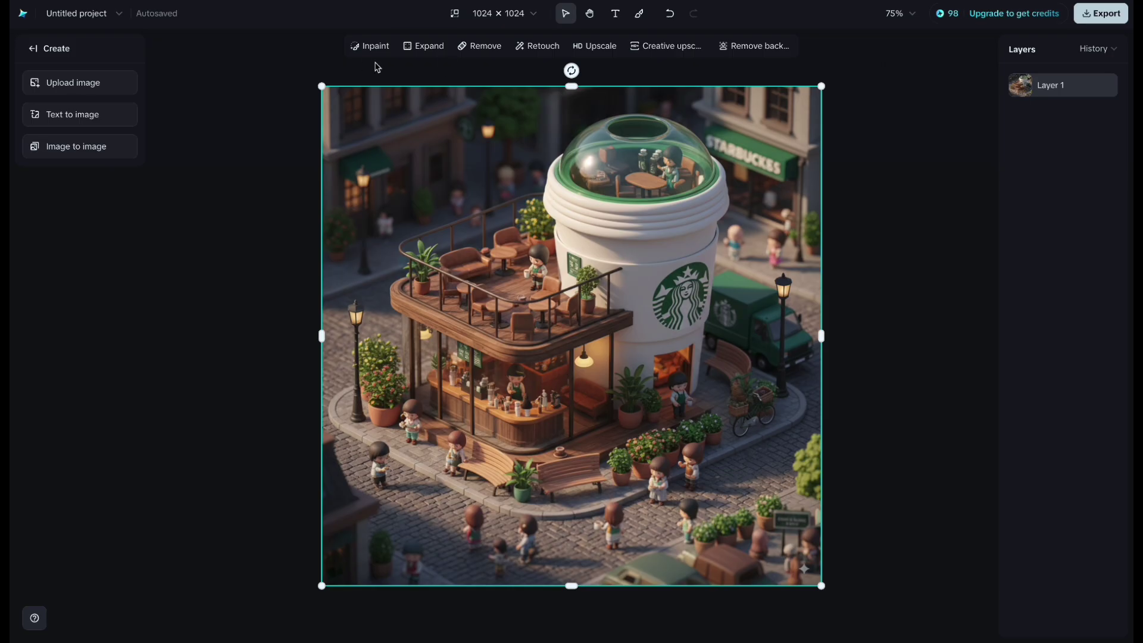
pyautogui.click(423, 46)
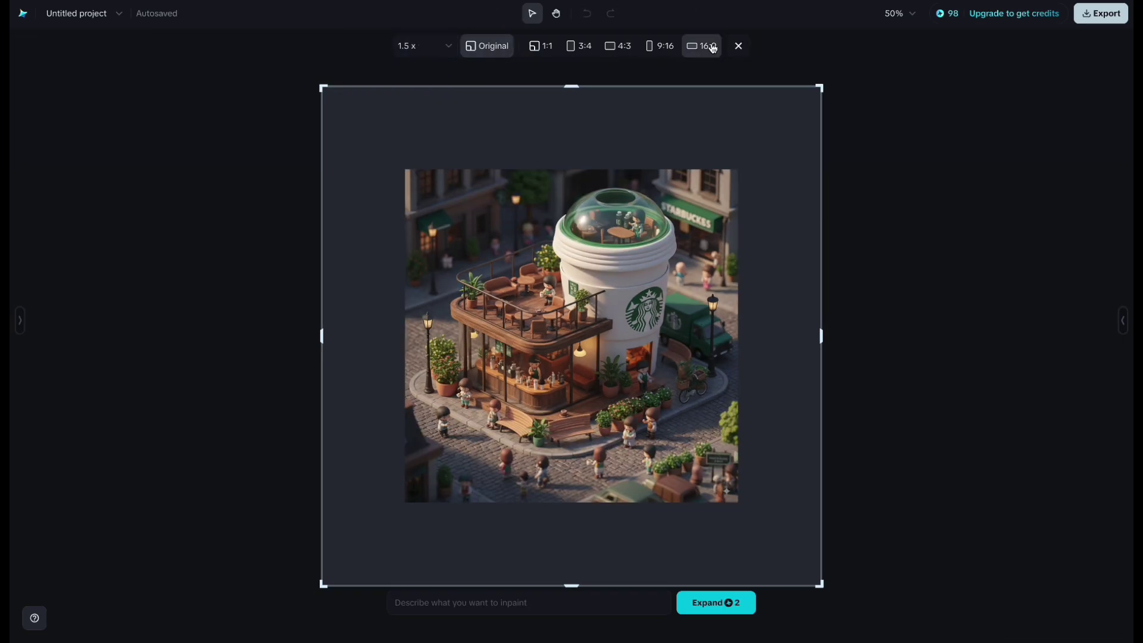
pyautogui.click(713, 48)
pyautogui.click(714, 518)
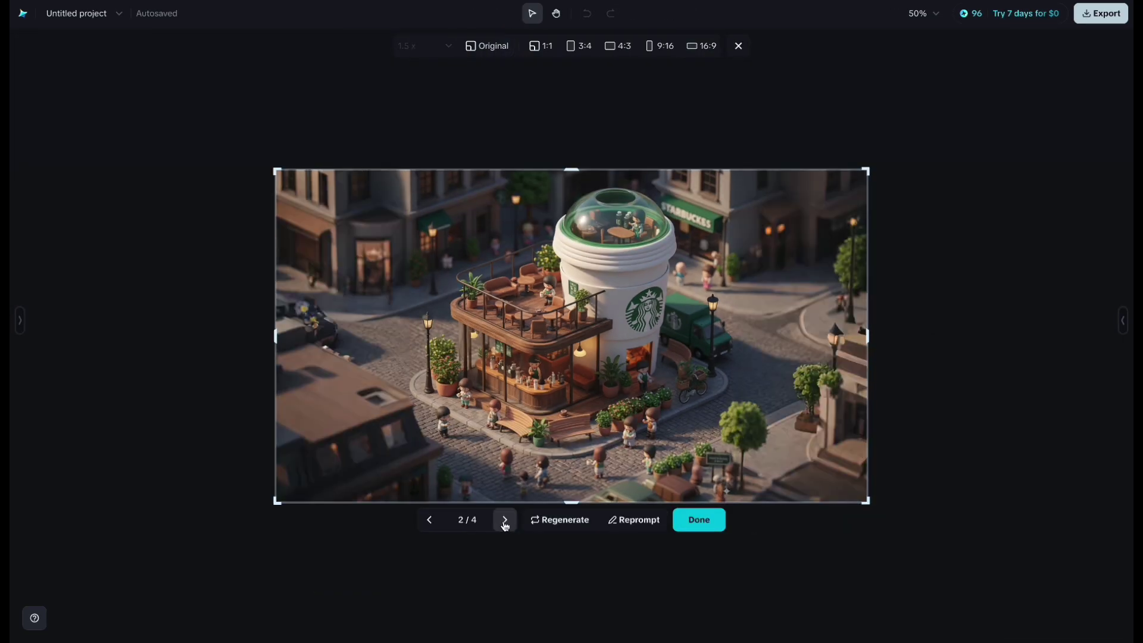
pyautogui.click(697, 518)
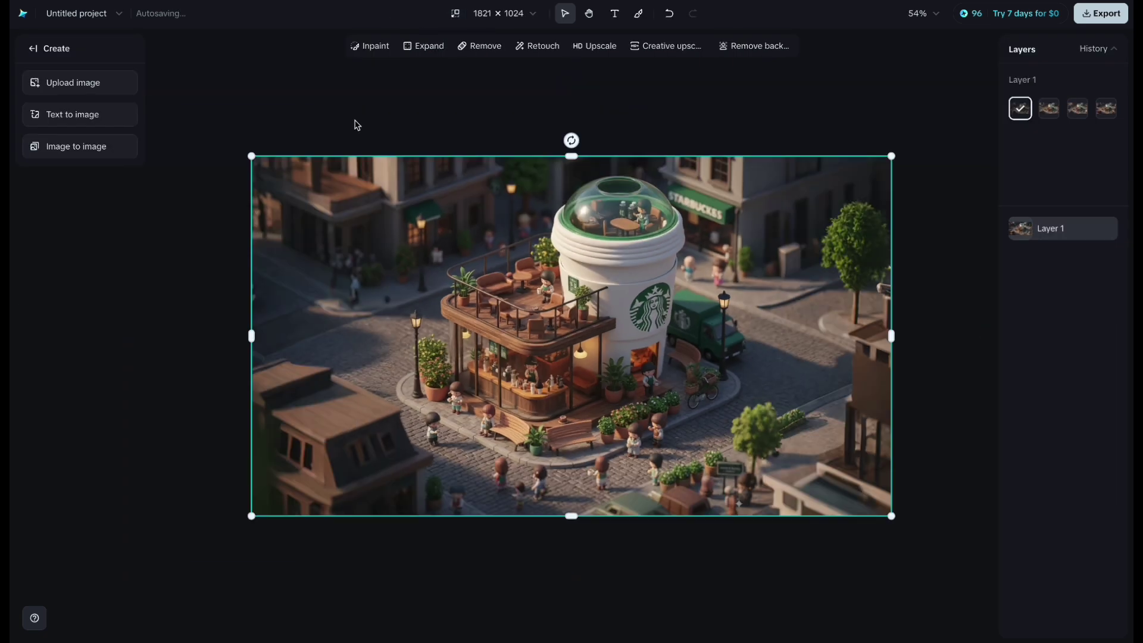
# Erase the upper-right shop sign, then open the cat cutout's download options and import a cat screenshot.
pyautogui.click(481, 47)
pyautogui.moveTo(699, 152); pyautogui.dragTo(768, 176)
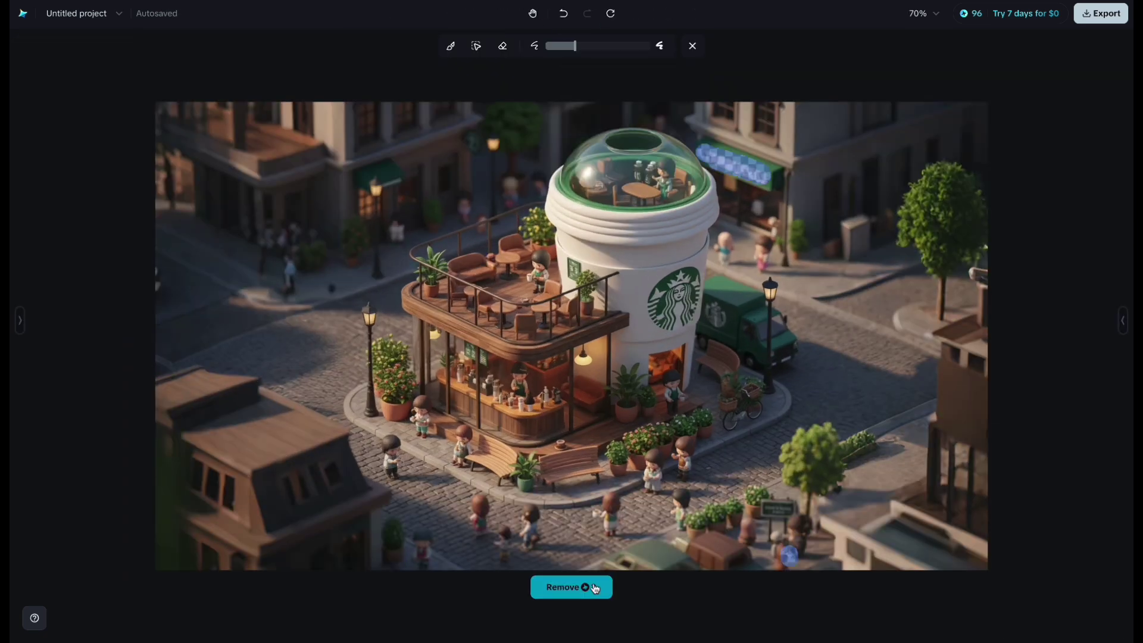
pyautogui.click(595, 588)
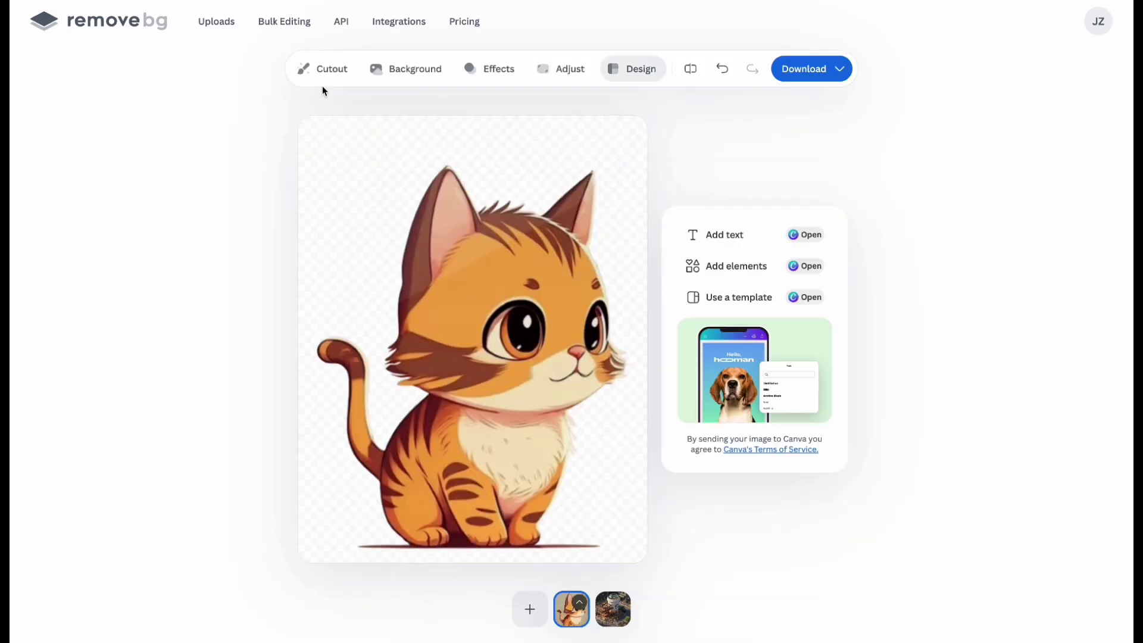
pyautogui.click(325, 68)
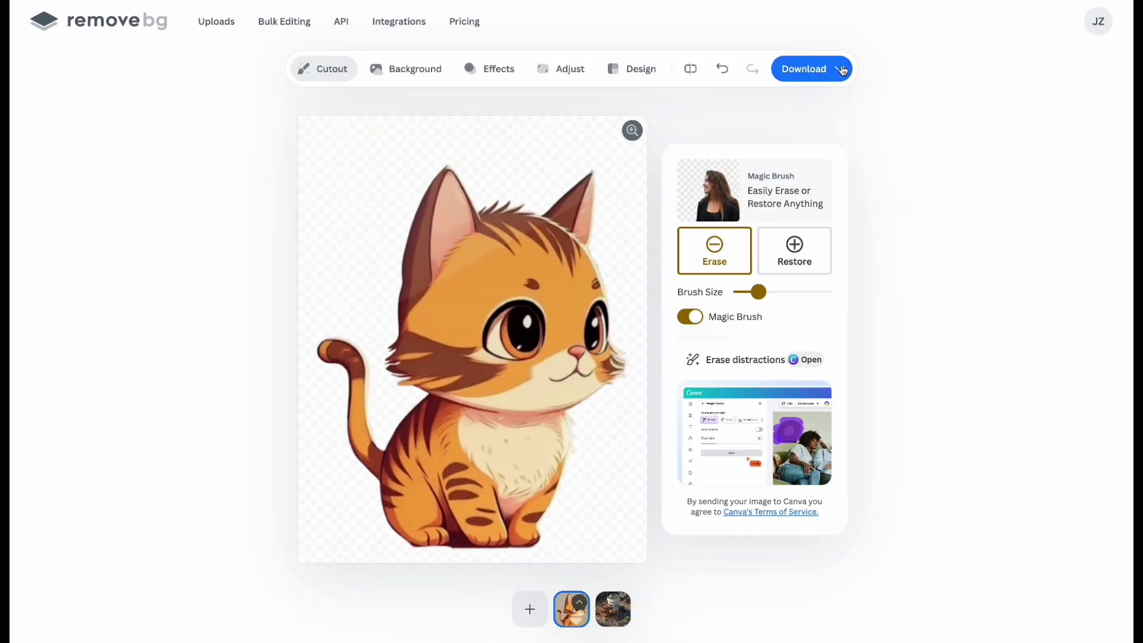
pyautogui.click(843, 69)
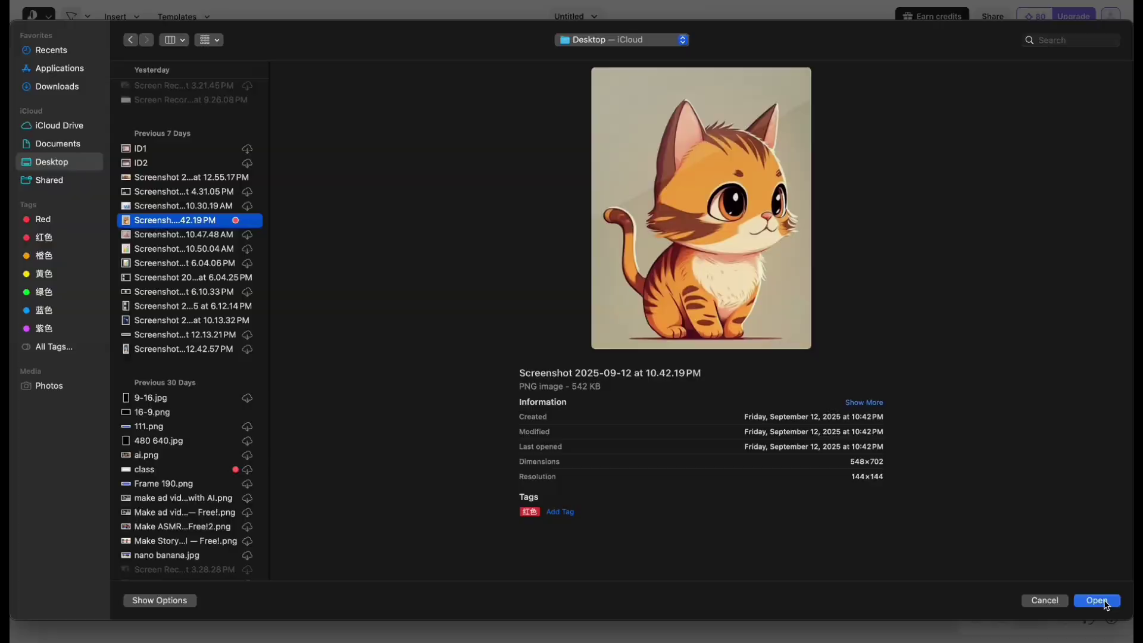
pyautogui.click(1097, 600)
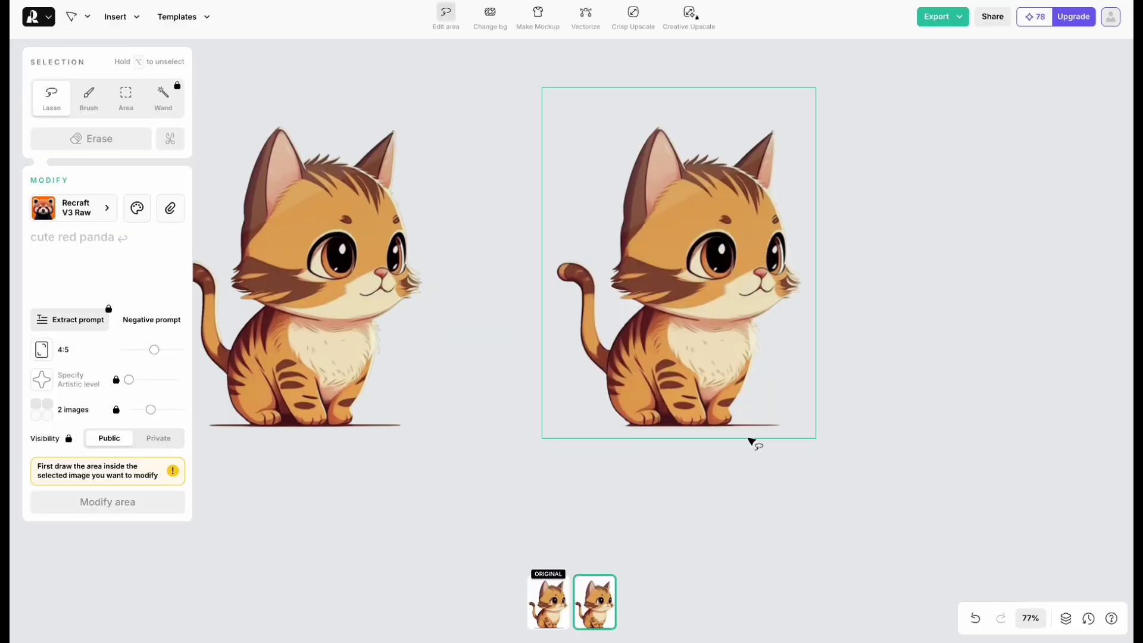